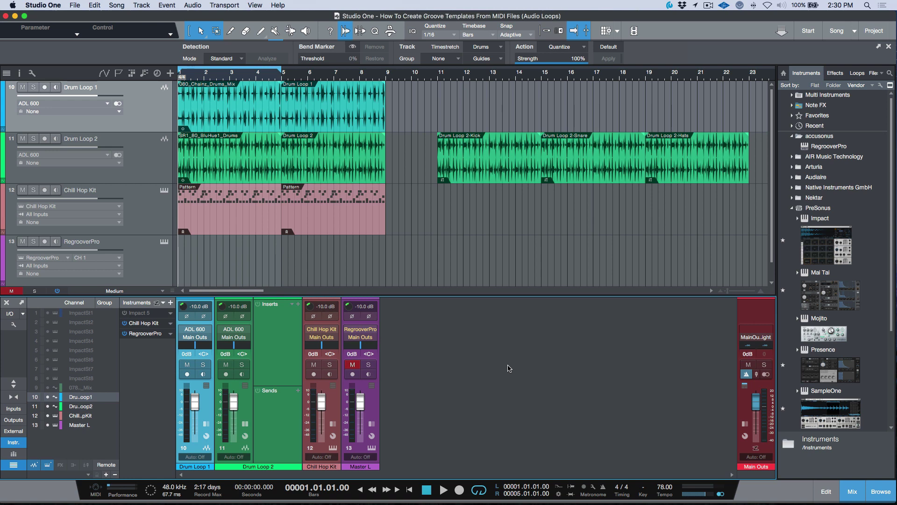
# - Open the first Chill Hop Kit part for note editing and move the playhead to the Perc Change note at 2.2.3
pyautogui.click(221, 226)
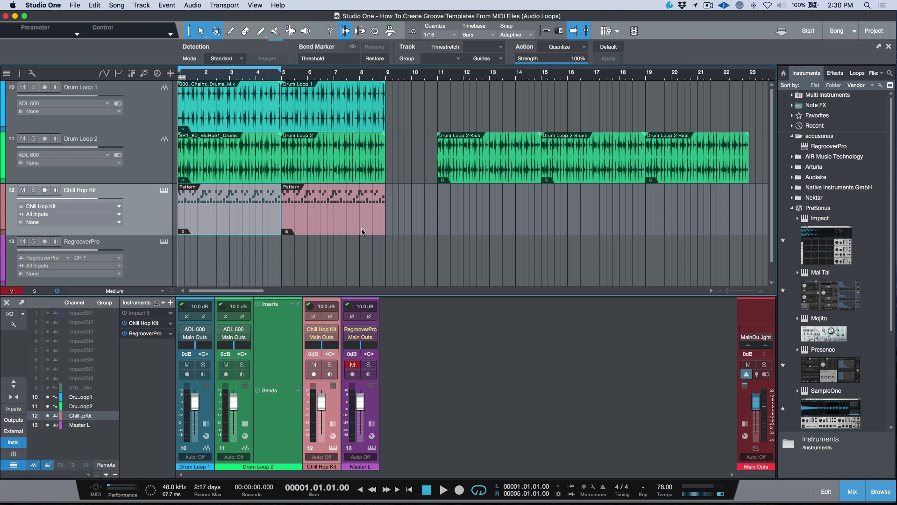
pyautogui.doubleClick(246, 220)
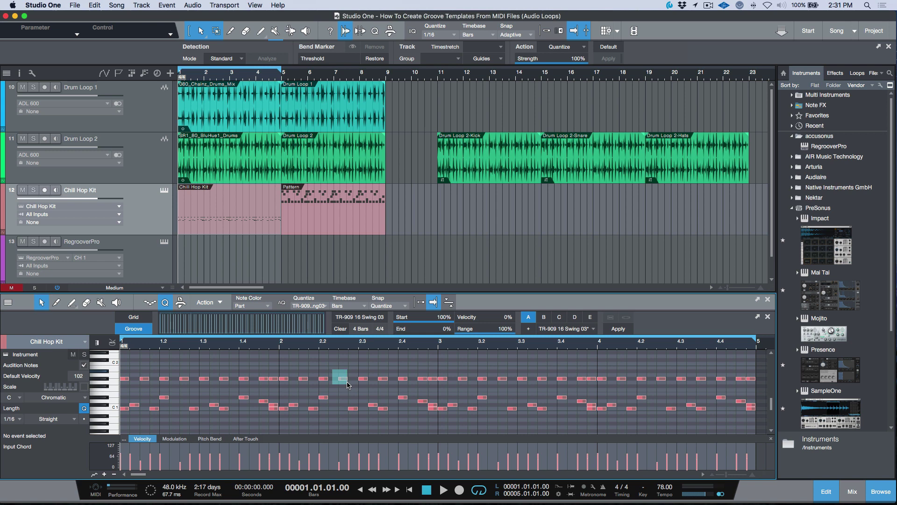
pyautogui.click(343, 379)
pyautogui.press('l')
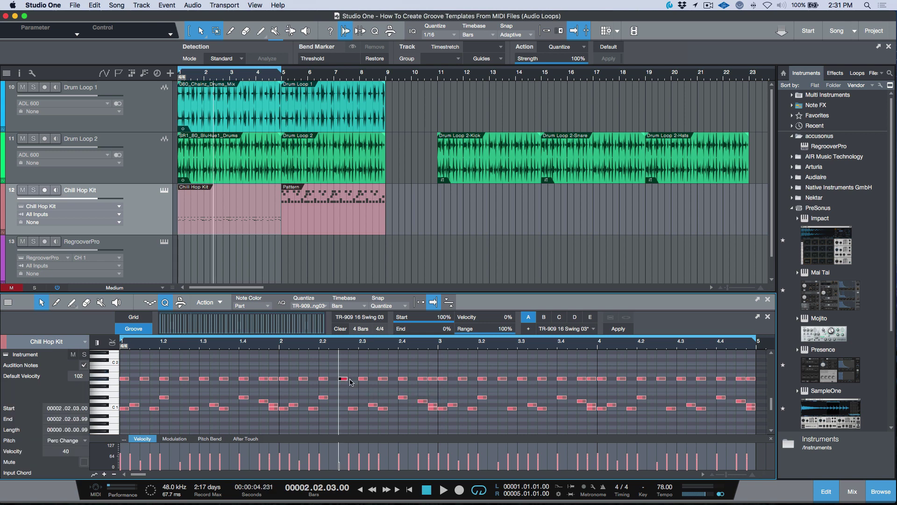
# - Open the Chill Hop Kit's Impact XT instrument, audition its kick, snare, clap, hi-hat and percussion pads, and close it
pyautogui.press('F11')
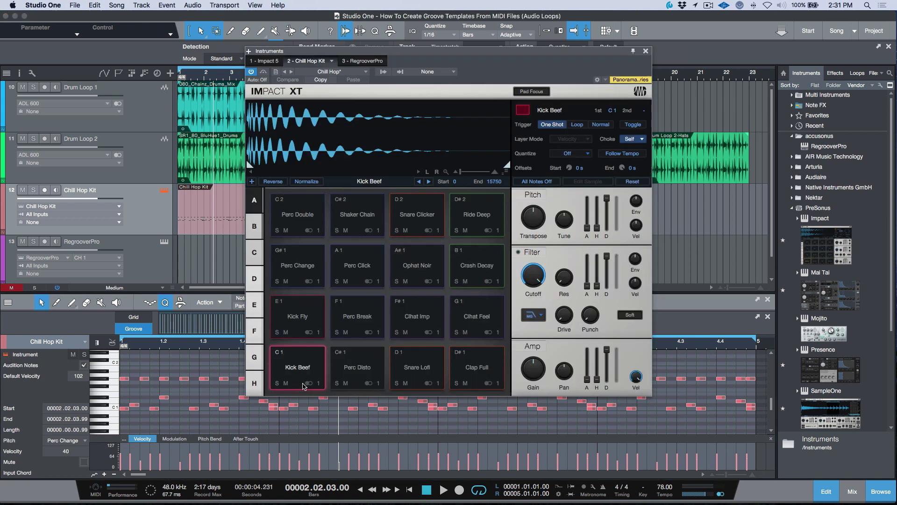
pyautogui.click(115, 410)
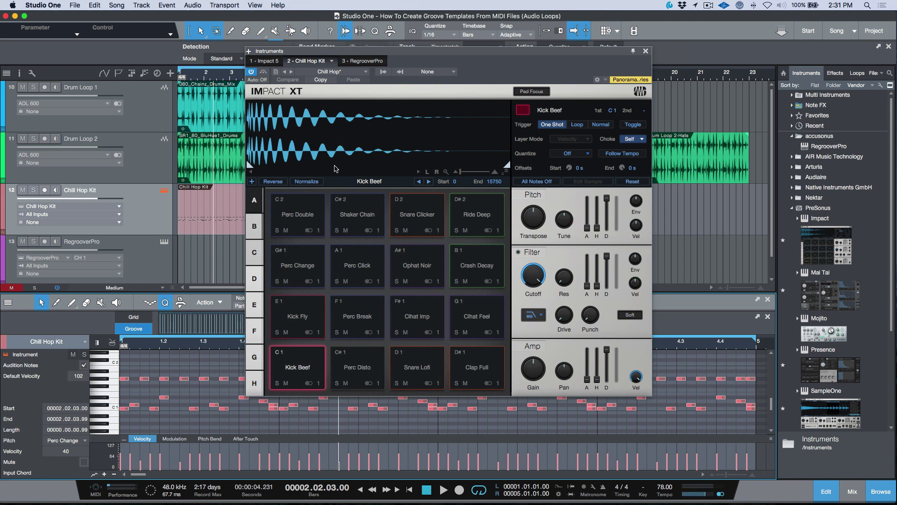
pyautogui.click(362, 377)
pyautogui.click(412, 374)
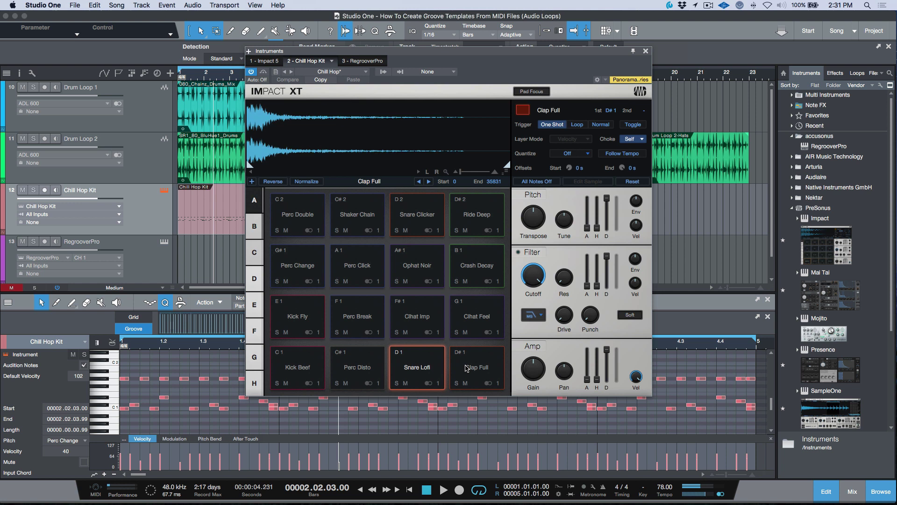
pyautogui.click(475, 367)
pyautogui.click(308, 322)
pyautogui.click(369, 322)
pyautogui.click(417, 316)
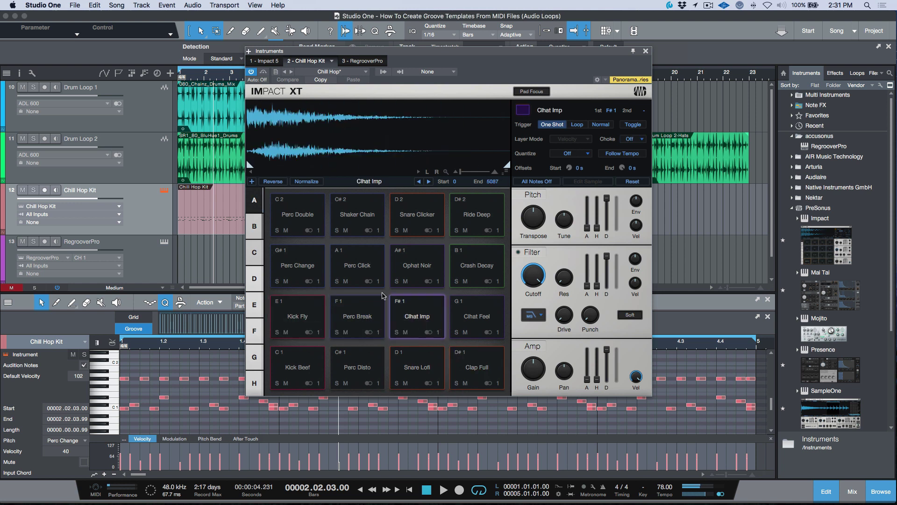
pyautogui.click(298, 265)
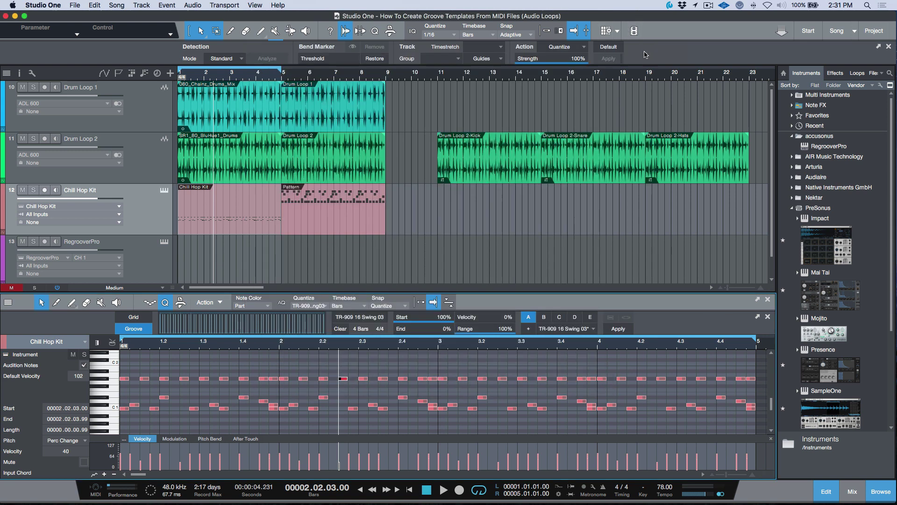
pyautogui.click(645, 52)
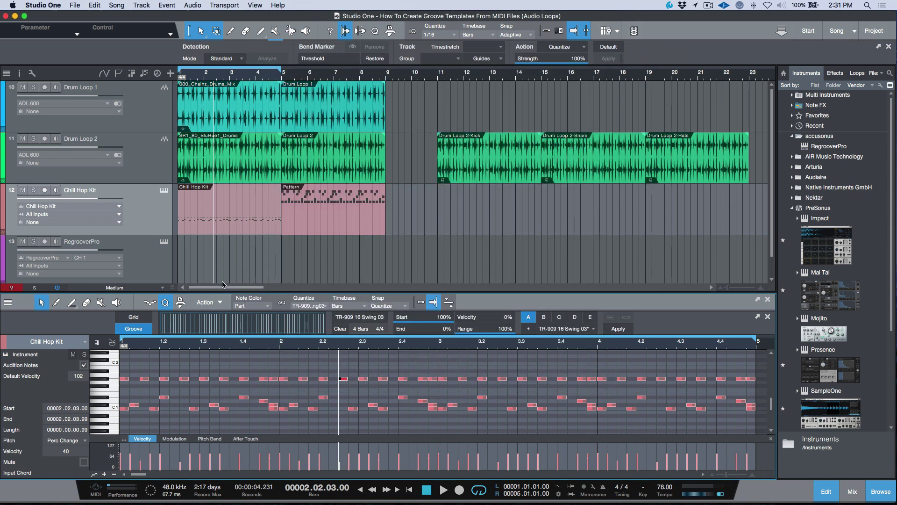
# - Extract the groove of the first Chill Hop Kit part as the quantize groove, and open the preset storing dialog without saving
pyautogui.click(340, 329)
pyautogui.moveTo(252, 299); pyautogui.dragTo(276, 327)
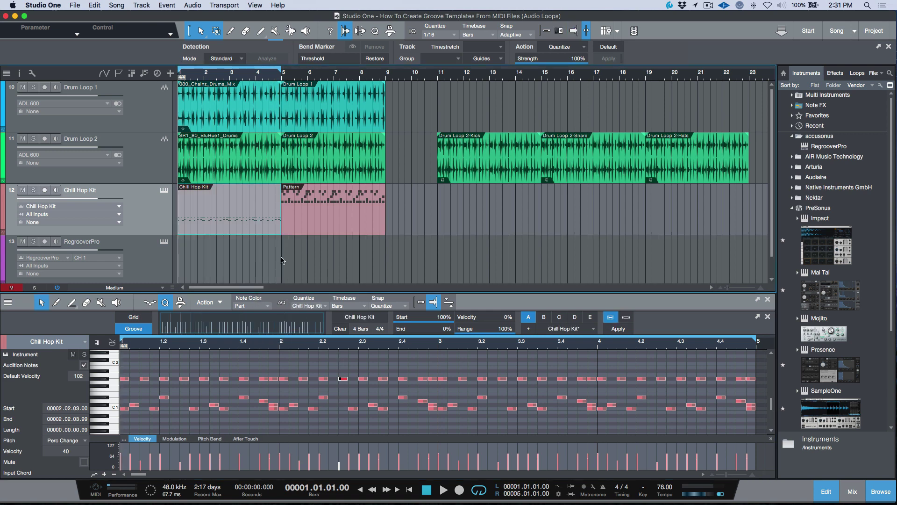
pyautogui.click(528, 329)
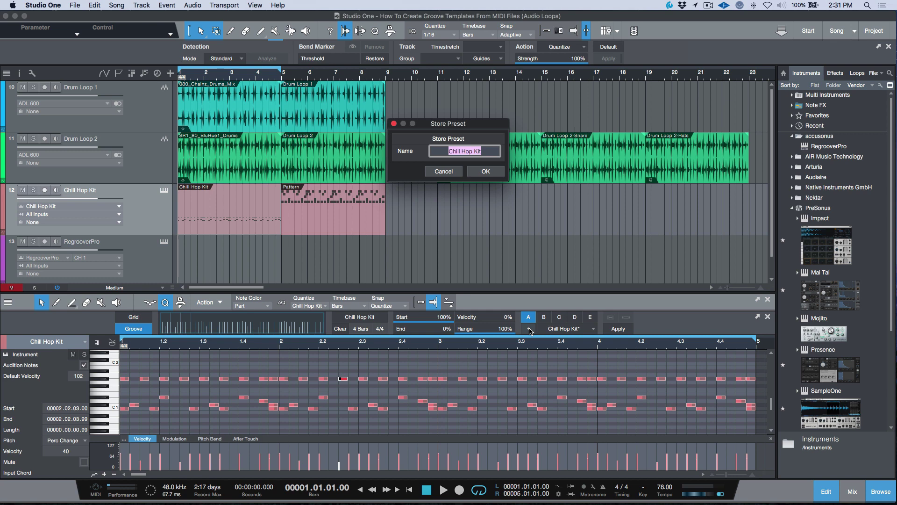
pyautogui.click(446, 173)
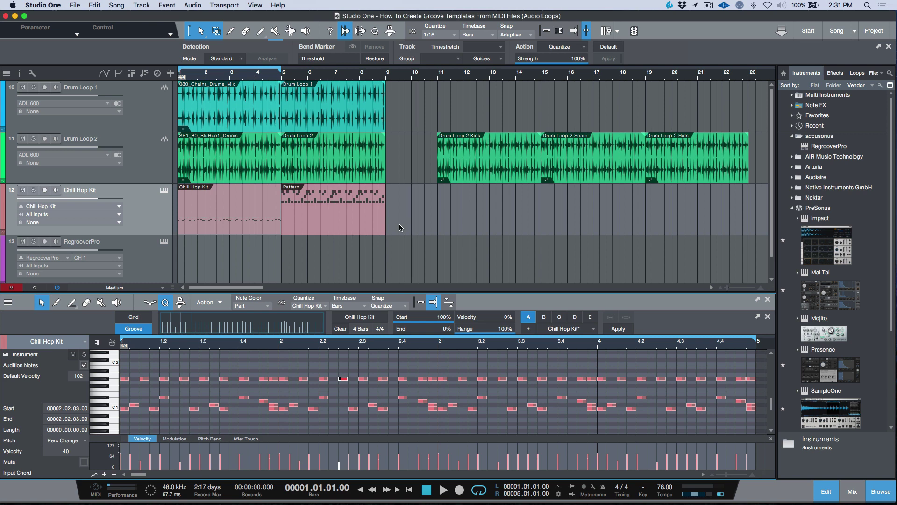
# - Select the first events on both drum loop tracks, solo Drum Loop 1 and play it back
pyautogui.click(378, 385)
pyautogui.click(382, 379)
pyautogui.click(147, 111)
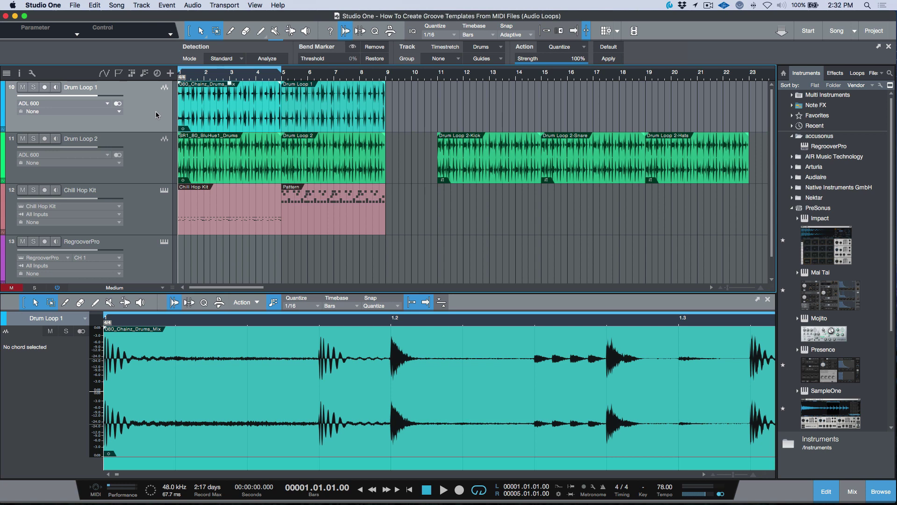
pyautogui.click(246, 164)
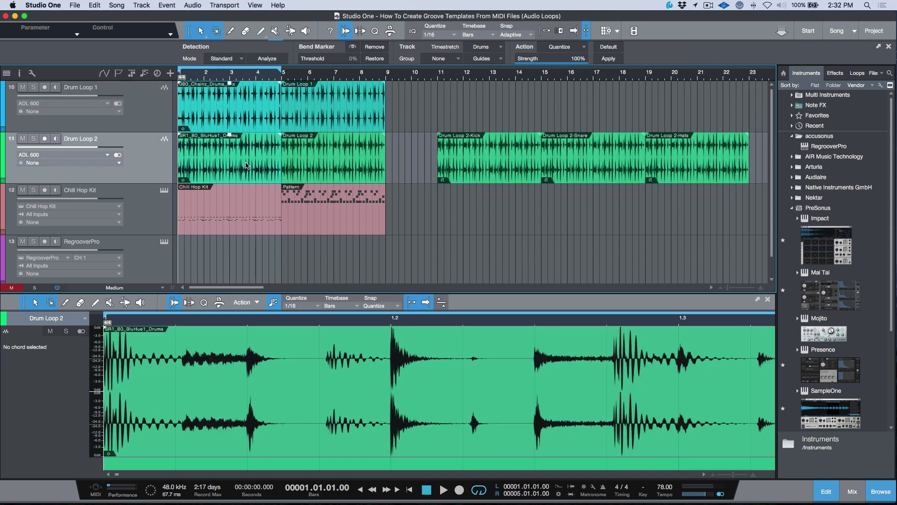
pyautogui.press('z')
pyautogui.click(63, 122)
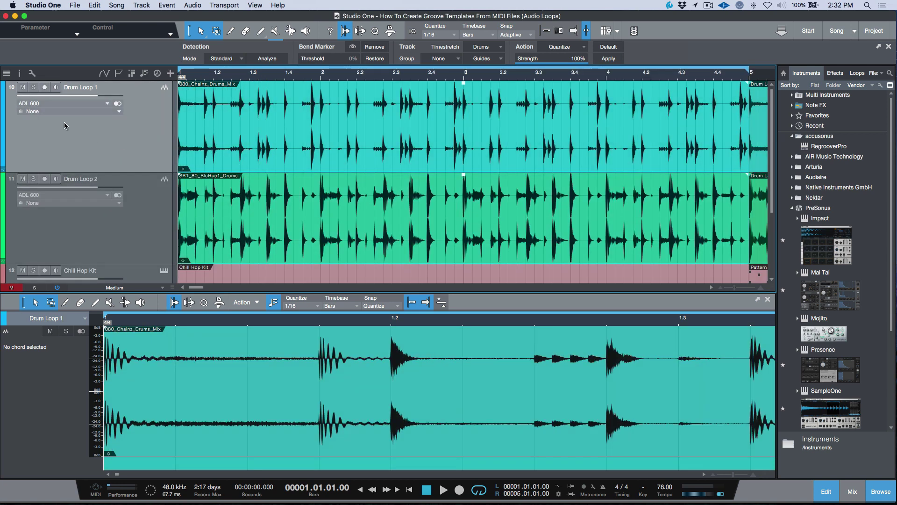
pyautogui.click(34, 87)
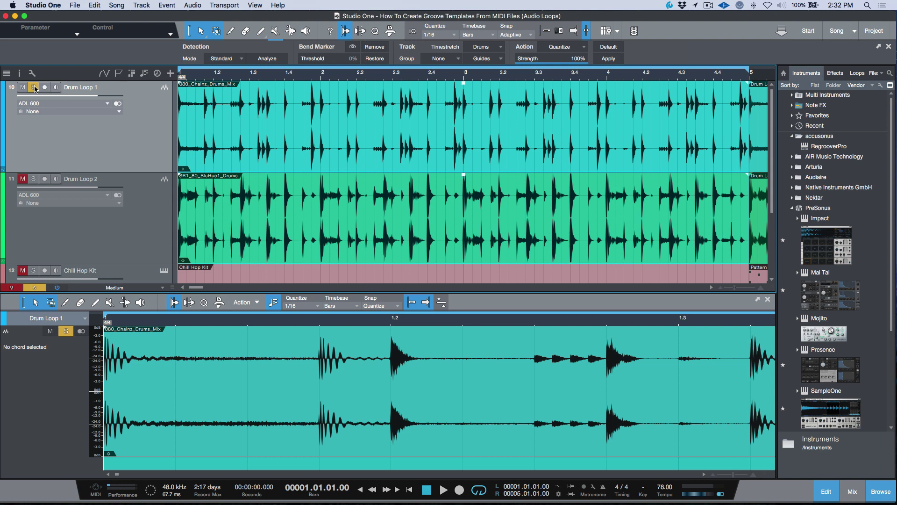
pyautogui.press('space')
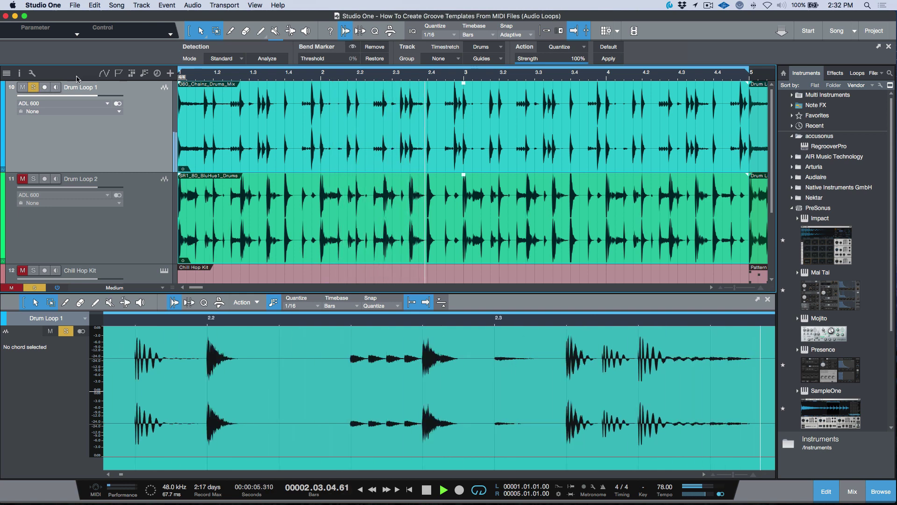
pyautogui.press('space')
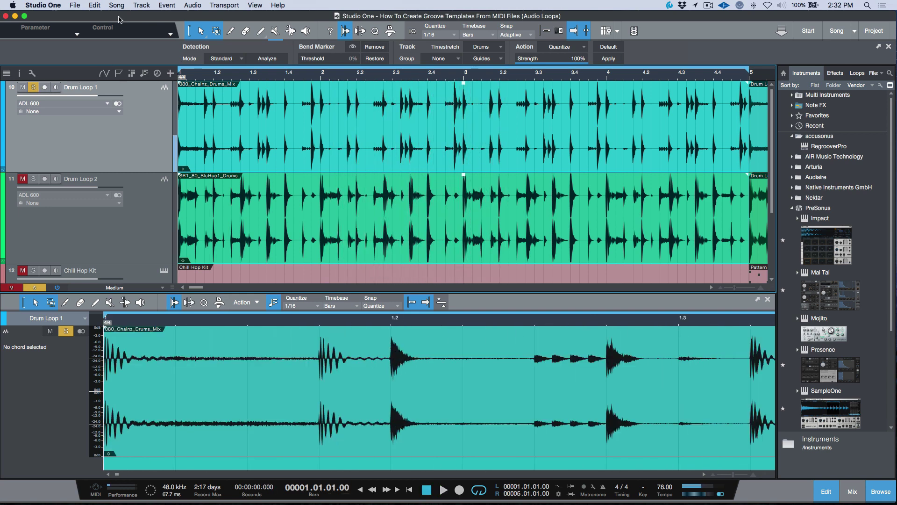
# - Solo Drum Loop 2 and play back its first event
pyautogui.click(33, 179)
pyautogui.press('space')
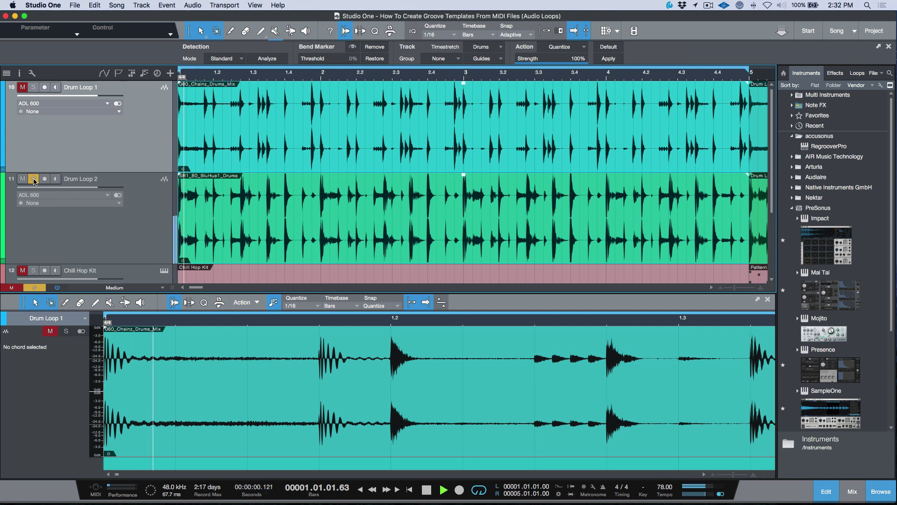
pyautogui.click(305, 241)
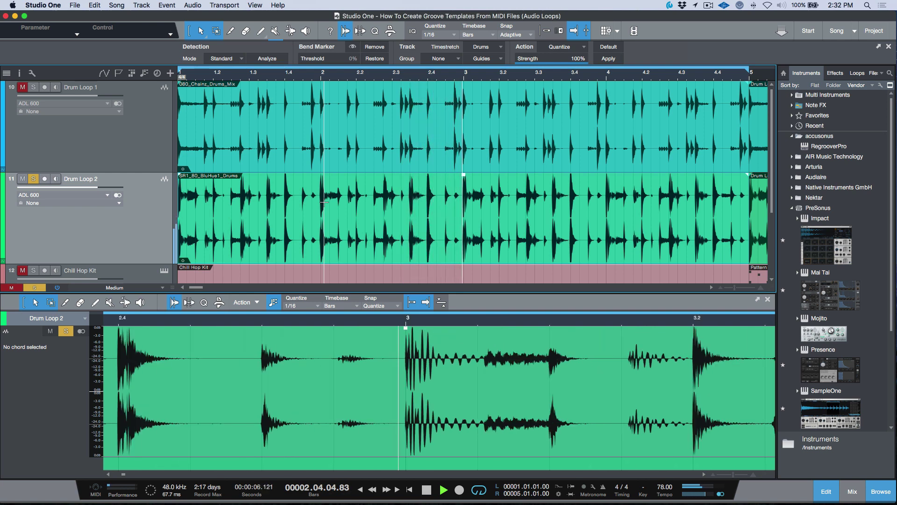
pyautogui.press('space')
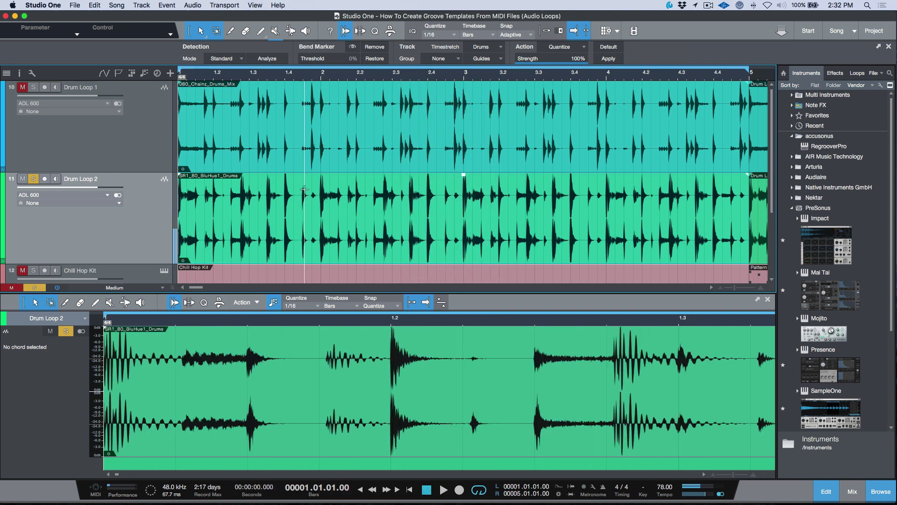
# - Compare the first Drum Loop 1 and Drum Loop 2 events, and examine where Drum Loop 2's hits fall against the grid
pyautogui.click(323, 164)
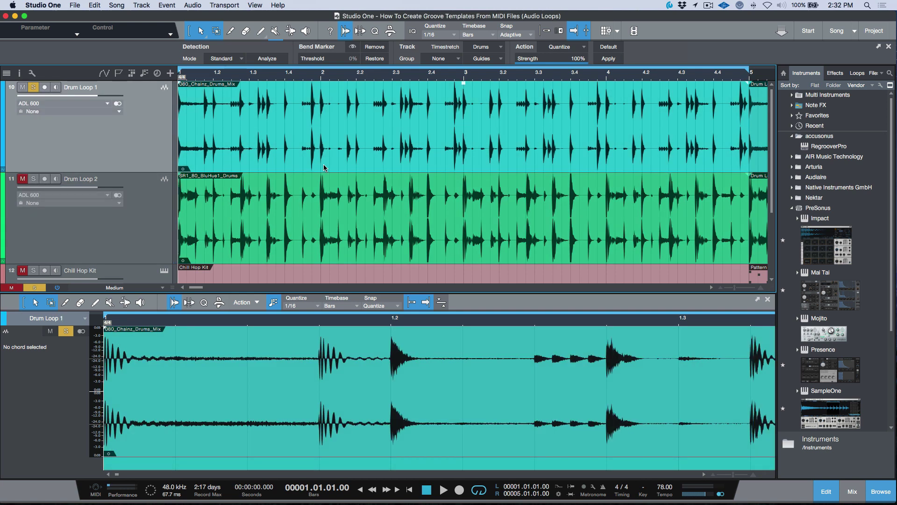
pyautogui.click(326, 238)
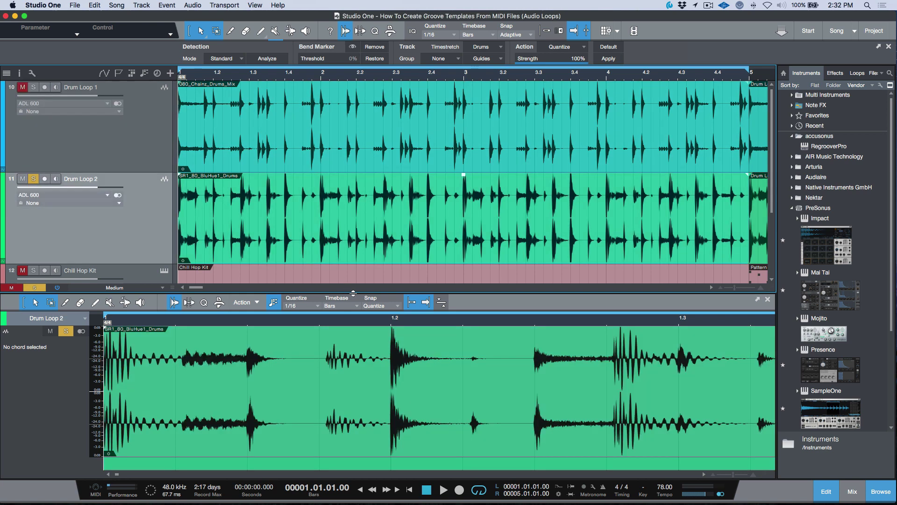
pyautogui.hscroll(1, 330, 388)
pyautogui.hscroll(3, 330, 388)
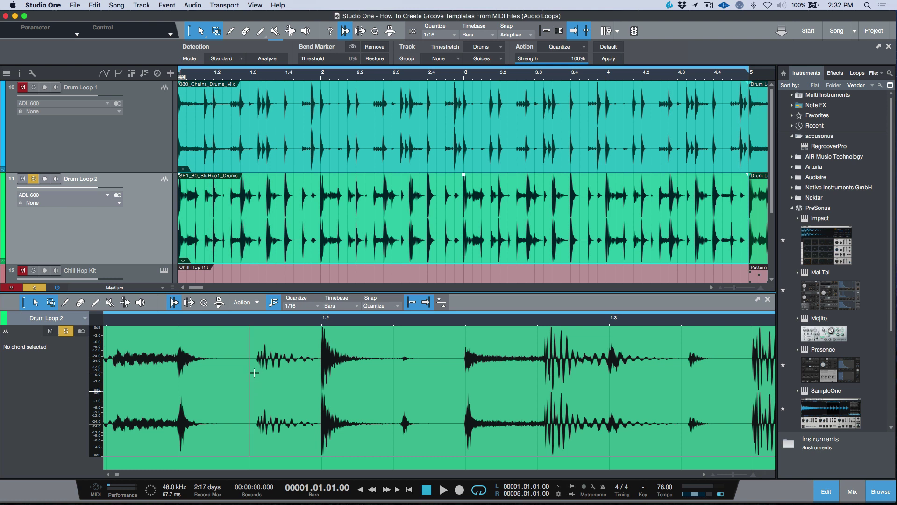
pyautogui.hscroll(6, 271, 373)
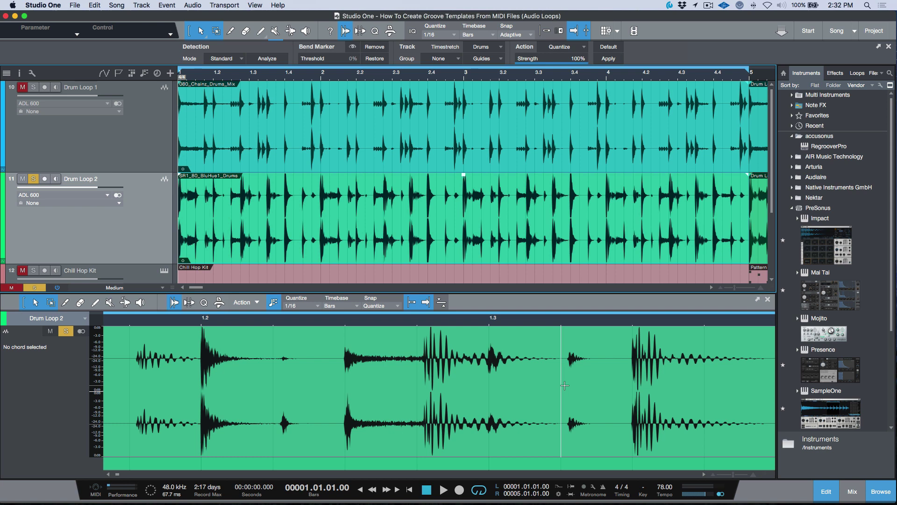
pyautogui.hscroll(20, 564, 385)
pyautogui.hscroll(-20, 564, 385)
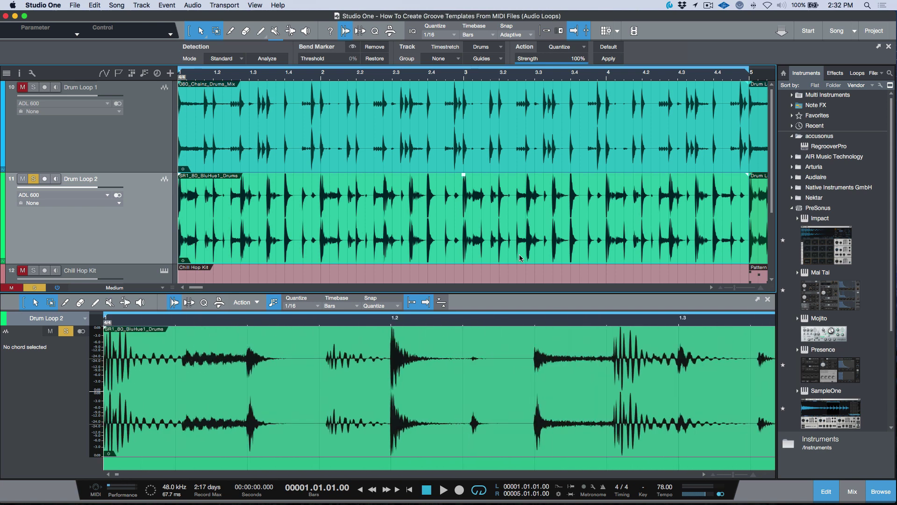
# - Show the arrangement's quantize settings, set the 1/16 grid's swing to 9% and close the audio editor
pyautogui.click(372, 31)
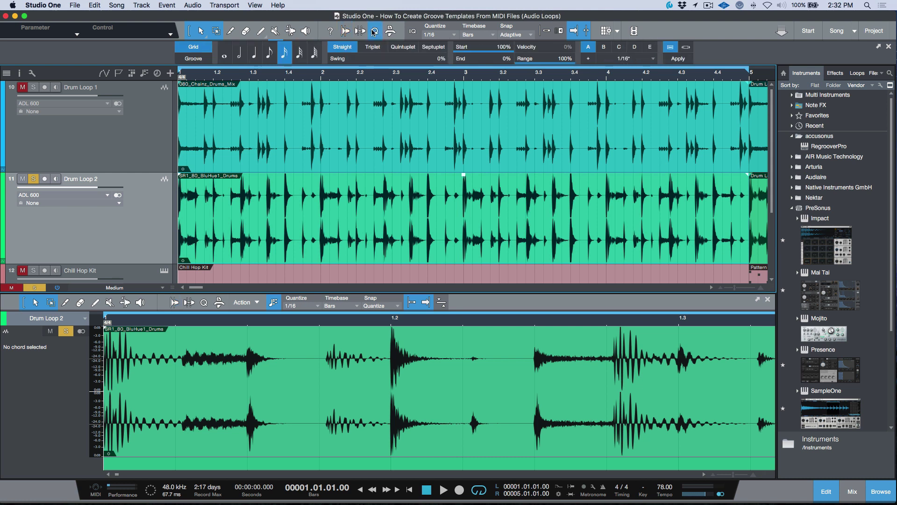
pyautogui.moveTo(331, 59); pyautogui.dragTo(343, 61)
pyautogui.press('F2')
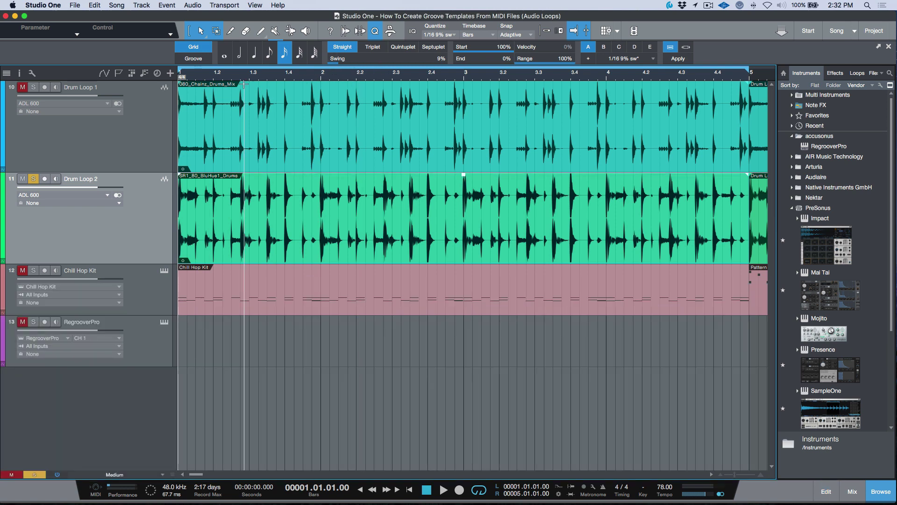
pyautogui.scroll(5, 256, 128)
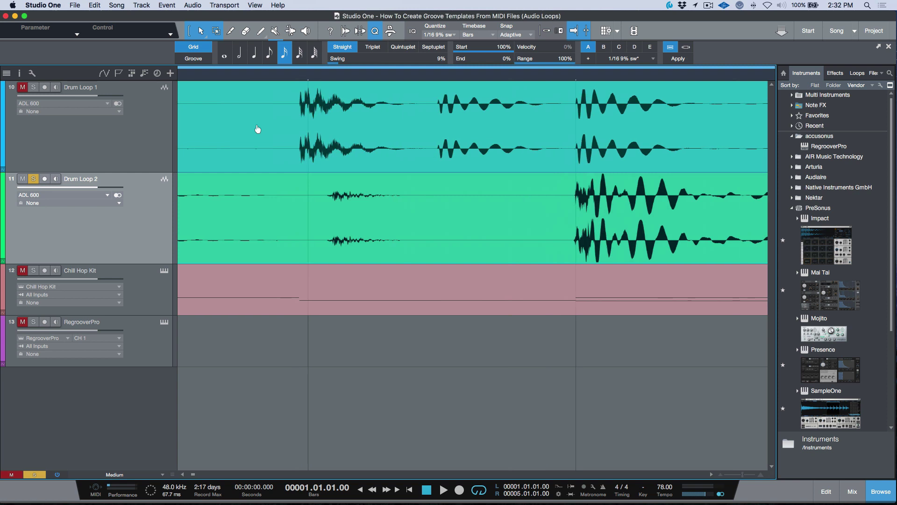
# - Set the 1/16 grid's swing to 23% and compare the grid lines with the drum hits in the first beat
pyautogui.moveTo(346, 60); pyautogui.dragTo(355, 59)
pyautogui.hscroll(-3, 377, 101)
pyautogui.hscroll(5, 377, 100)
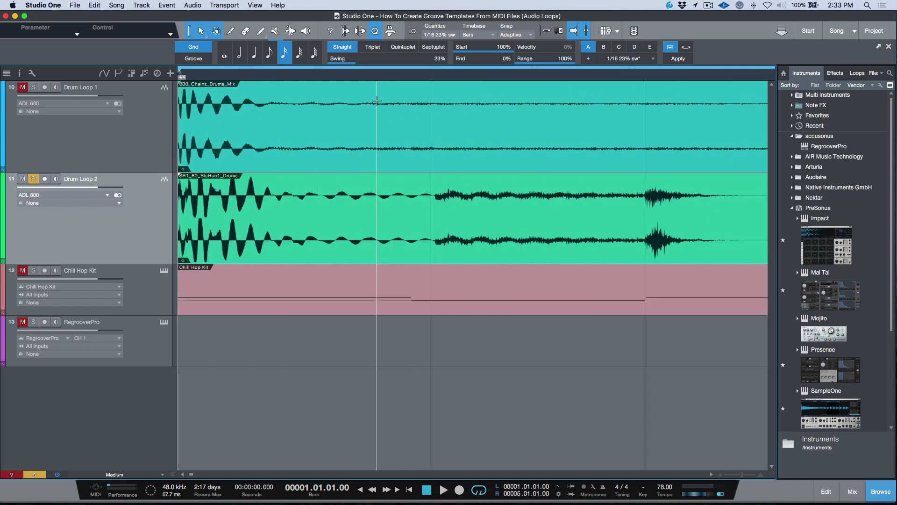
pyautogui.hscroll(-3, 377, 100)
pyautogui.hscroll(1, 377, 100)
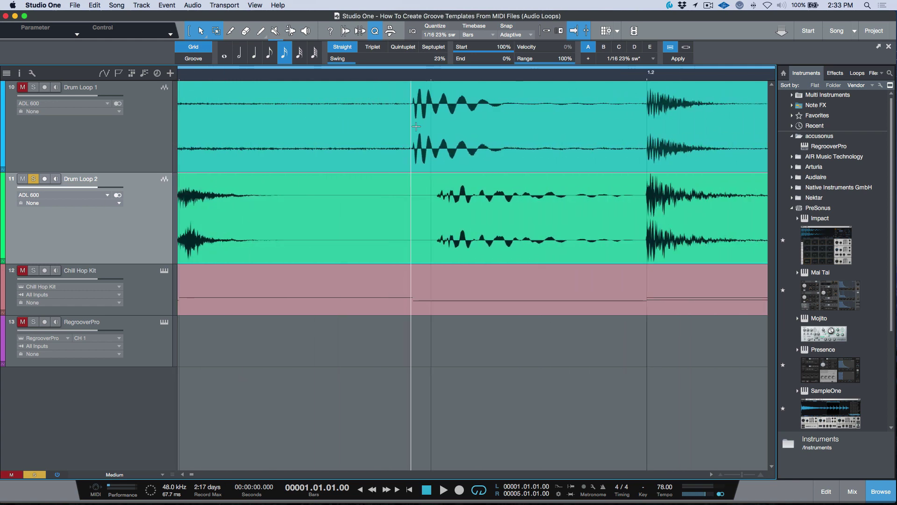
# - Set the 1/16 grid's swing to 31% and check Drum Loop 2's hits against it up to beat 1.3
pyautogui.moveTo(355, 60); pyautogui.dragTo(369, 62)
pyautogui.hscroll(8, 461, 144)
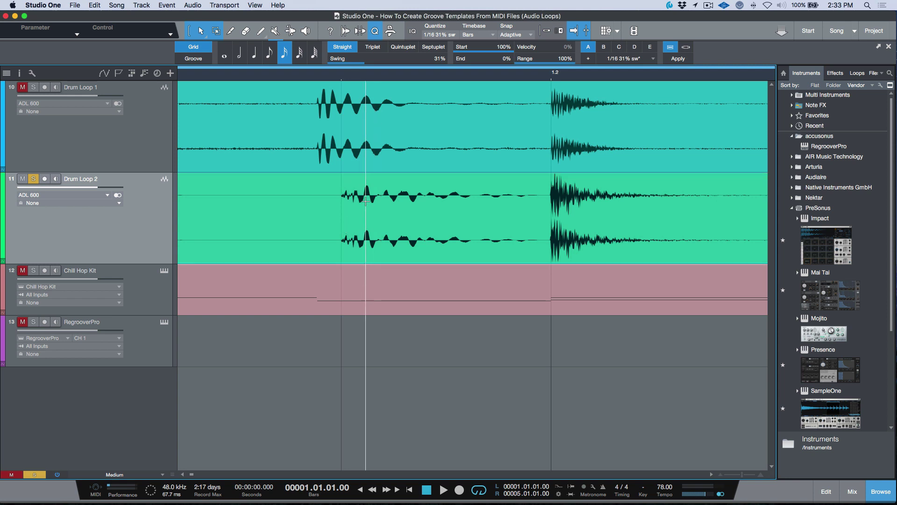
pyautogui.hscroll(20, 375, 194)
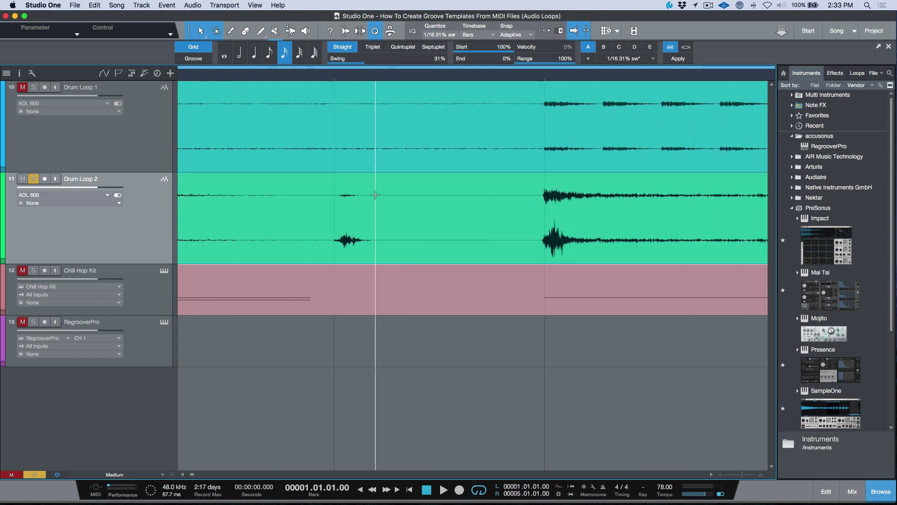
pyautogui.hscroll(8, 374, 195)
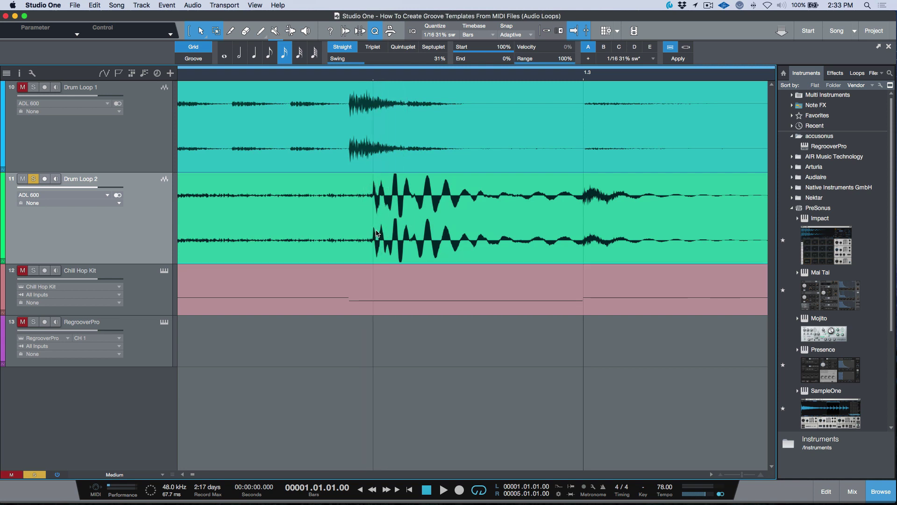
# - Reset the 1/16 grid's swing to 0%
pyautogui.hscroll(1, 376, 235)
pyautogui.moveTo(369, 60); pyautogui.dragTo(329, 65)
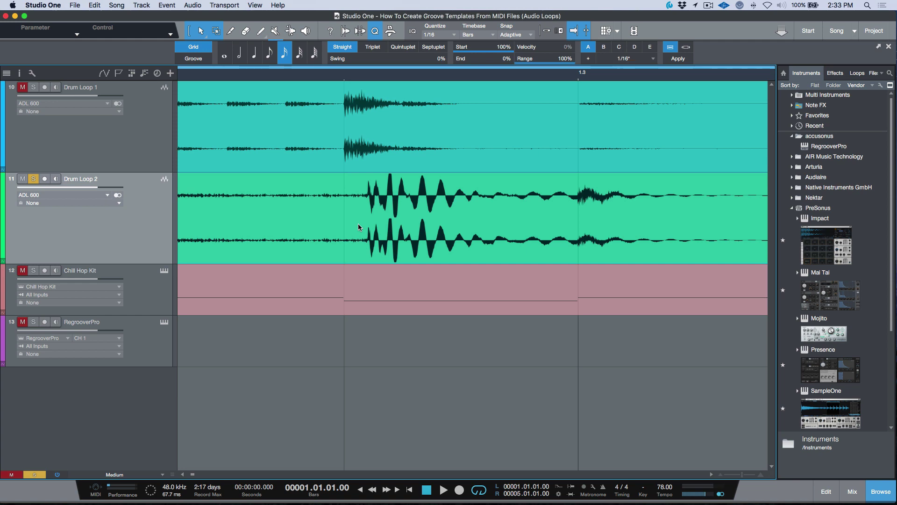
# - Review the whole first loop on Drum Loop 2, open the RegrooverPro instrument and position its window over the arrangement
pyautogui.hotkey('shift', 'z')
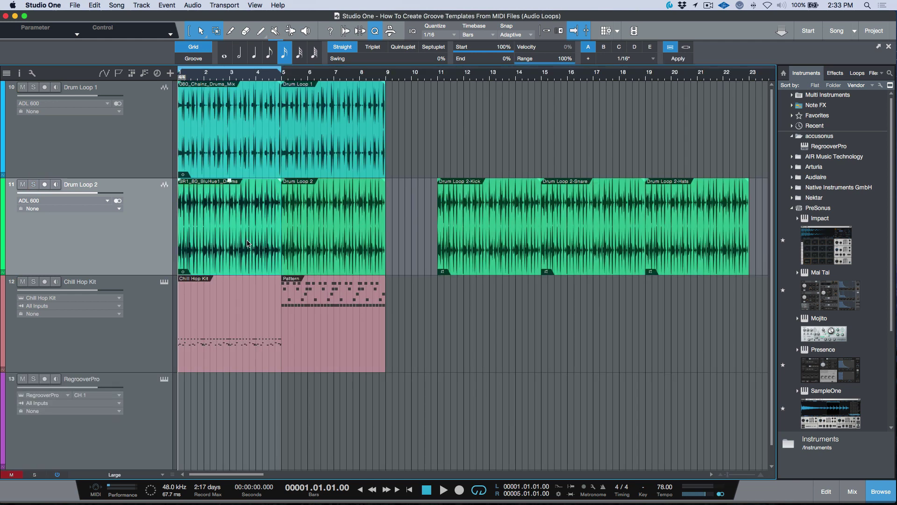
pyautogui.press('z')
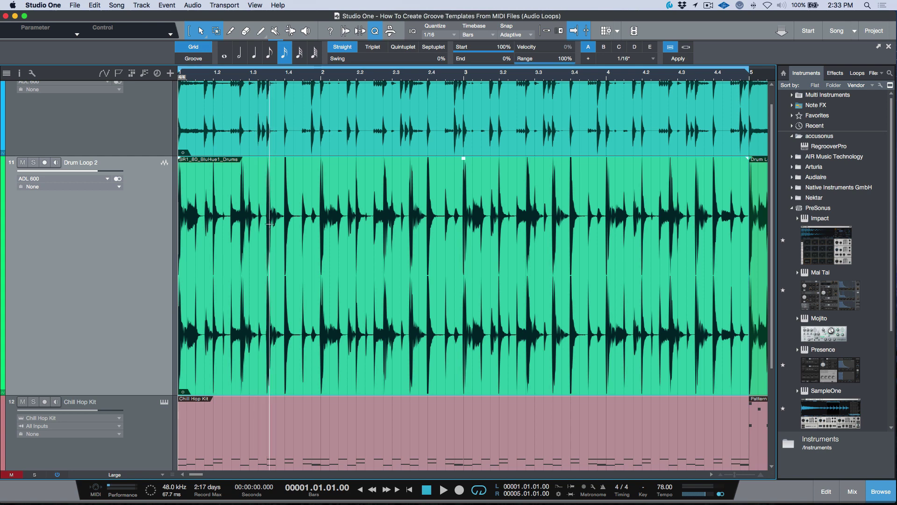
pyautogui.press('z')
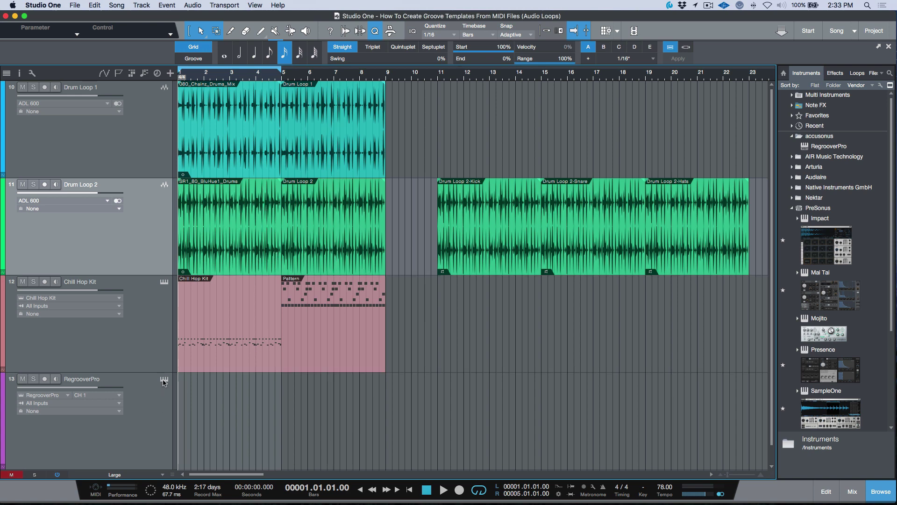
pyautogui.moveTo(375, 77); pyautogui.dragTo(592, 89)
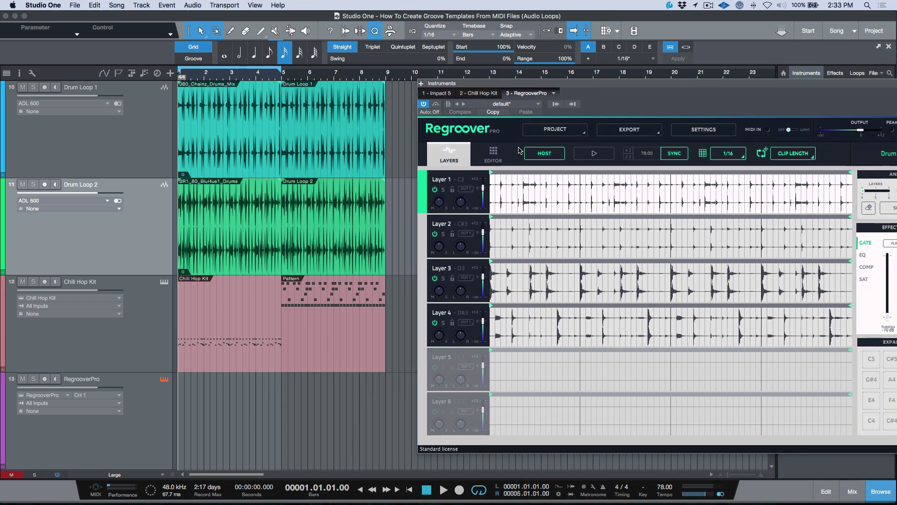
pyautogui.moveTo(633, 89); pyautogui.dragTo(628, 90)
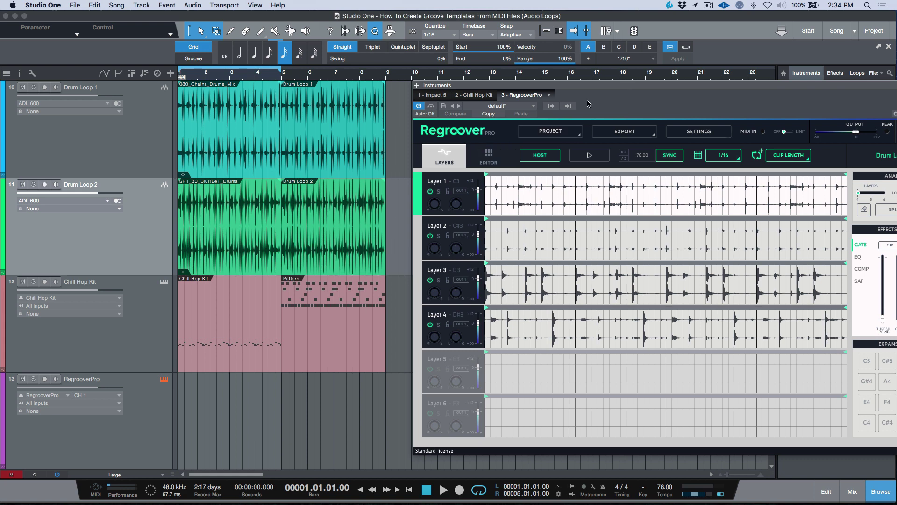
pyautogui.moveTo(602, 90); pyautogui.dragTo(400, 70)
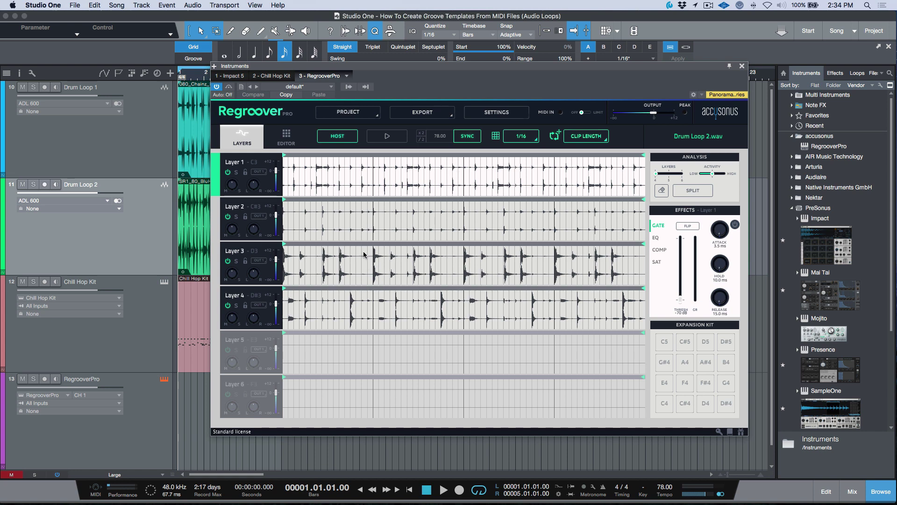
# - Solo Layer 3 in RegrooverPro and unmute the instrument's channel with the mixer shown
pyautogui.click(239, 264)
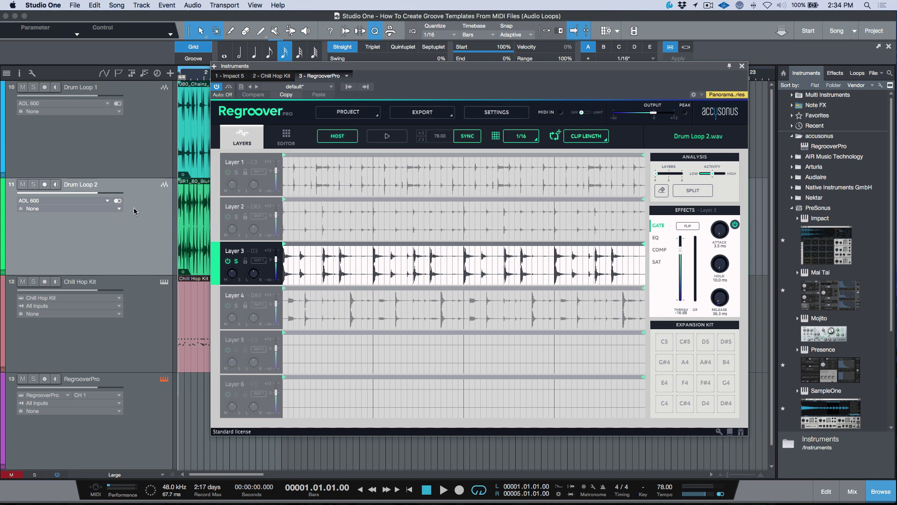
pyautogui.press('F3')
pyautogui.click(742, 67)
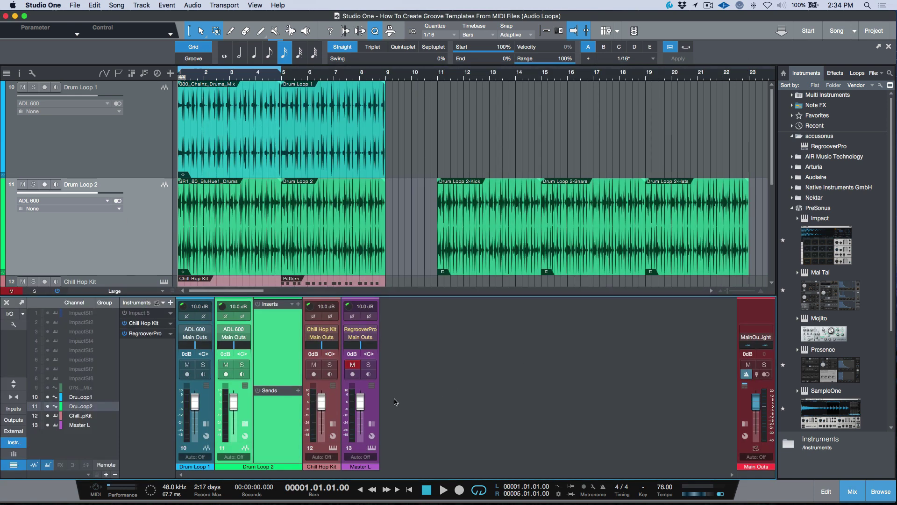
pyautogui.scroll(-5, 312, 229)
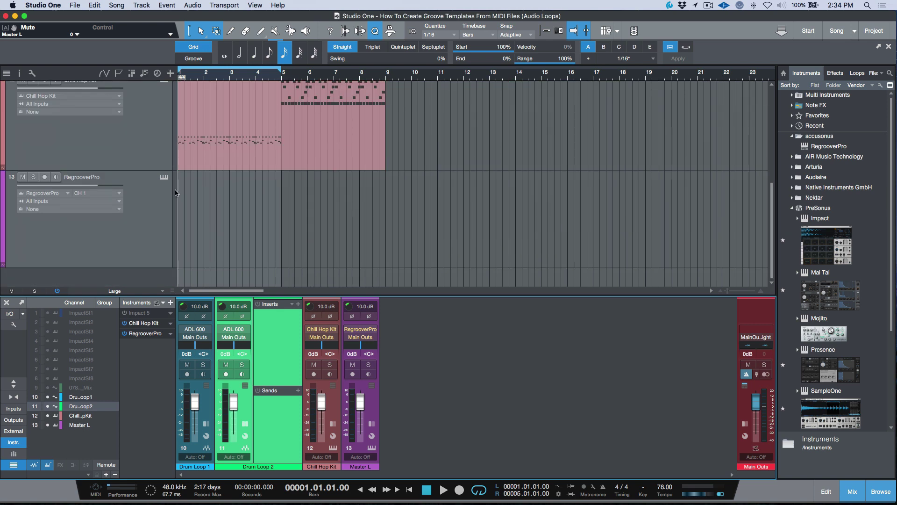
pyautogui.click(164, 176)
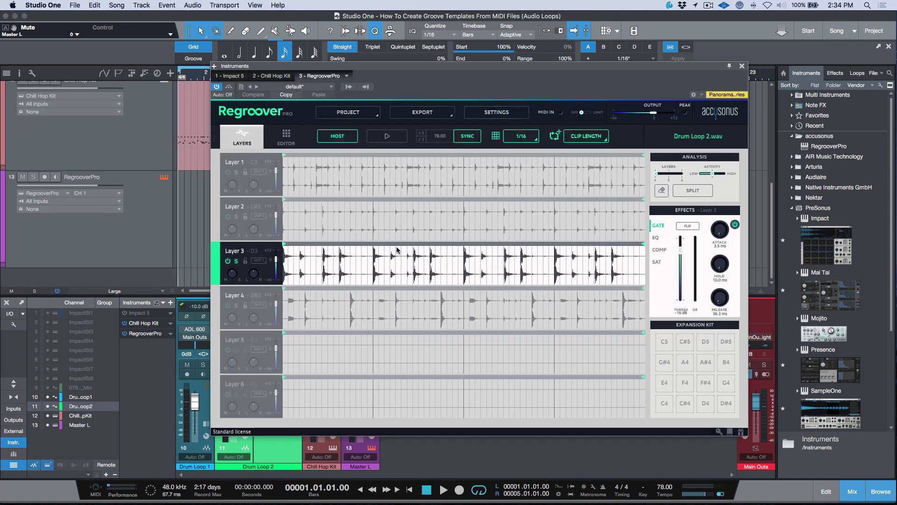
# - Audition Layer 3 and Layer 4 of Drum Loop 2.wav one at a time in RegrooverPro, ending with no layer soloed
pyautogui.click(387, 136)
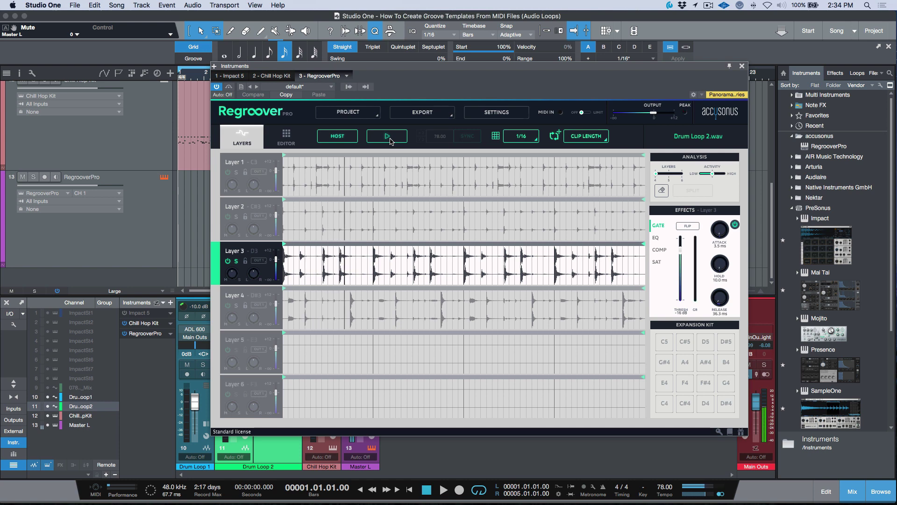
pyautogui.click(241, 306)
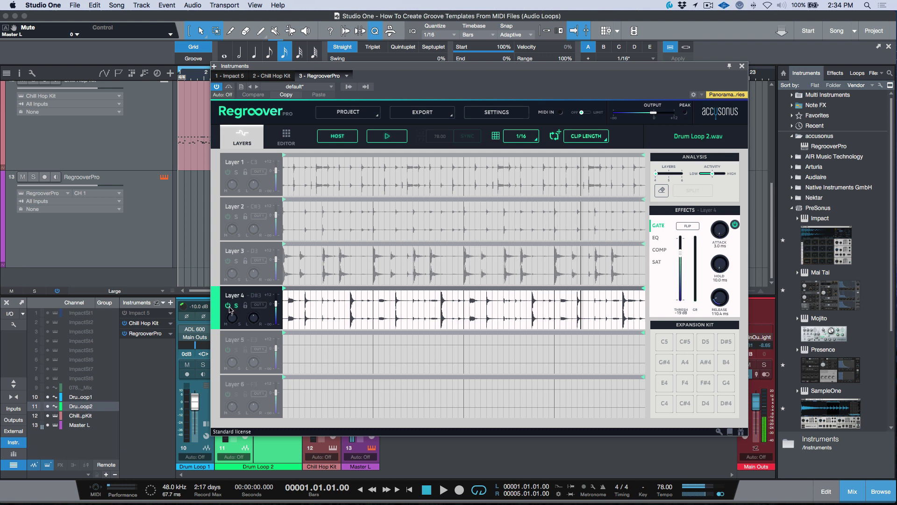
pyautogui.click(391, 136)
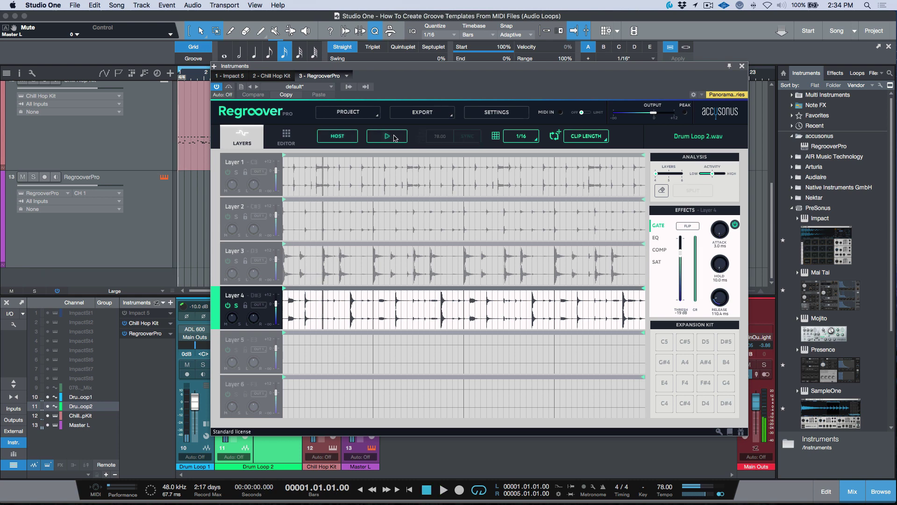
pyautogui.click(236, 305)
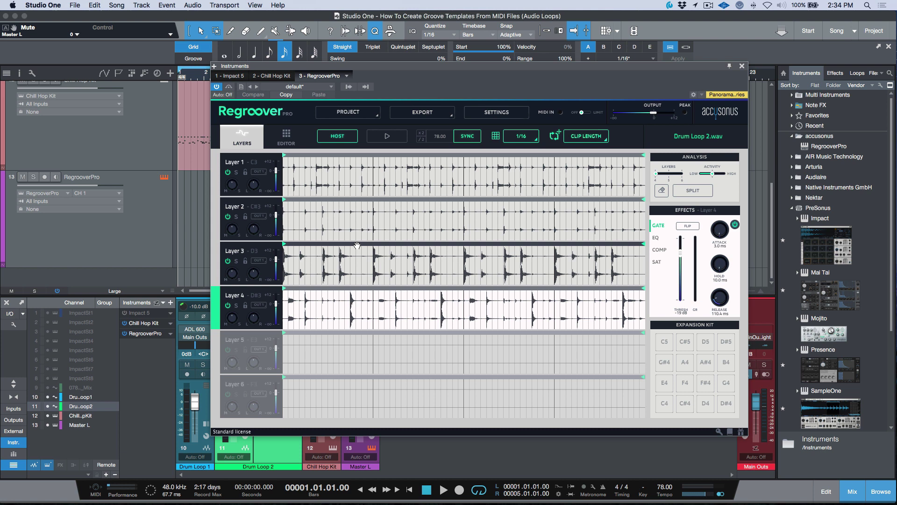
# - Close RegrooverPro, mute its channel and turn off solo on the Drum Loop 2 track
pyautogui.click(741, 67)
pyautogui.scroll(5, 361, 281)
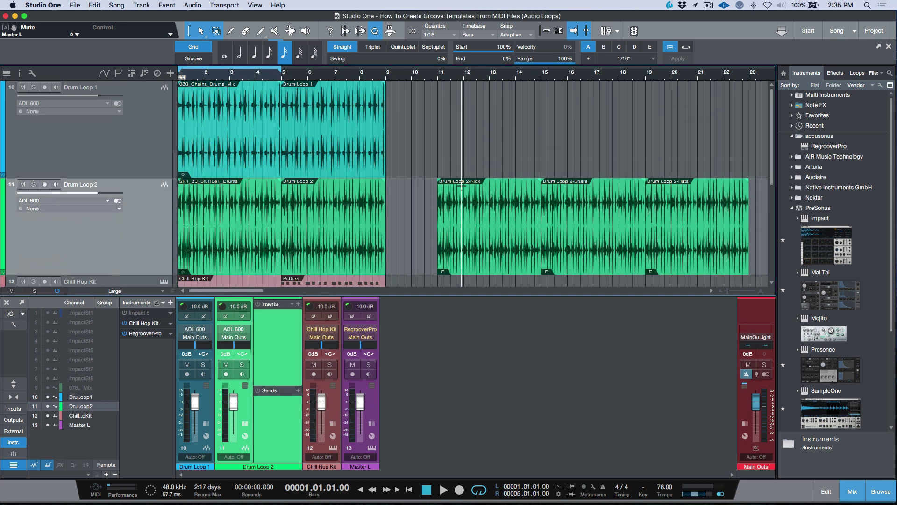
pyautogui.click(353, 365)
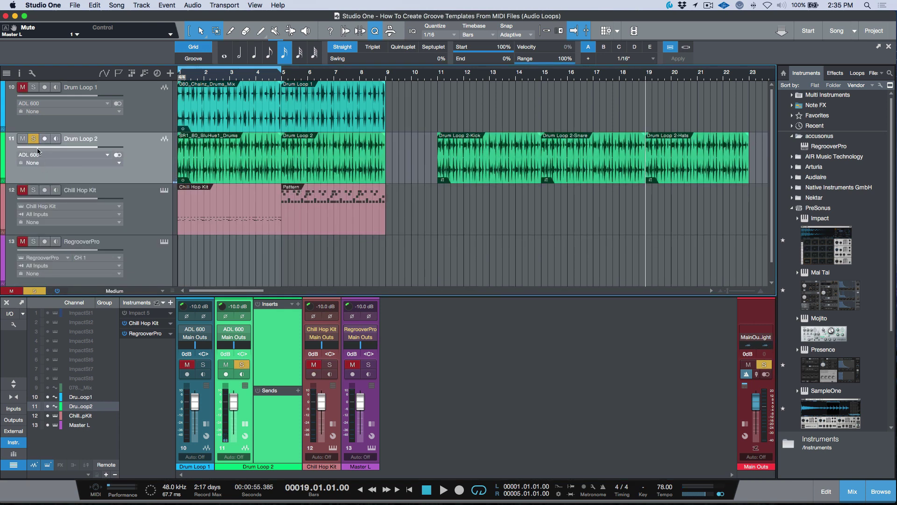
pyautogui.click(33, 139)
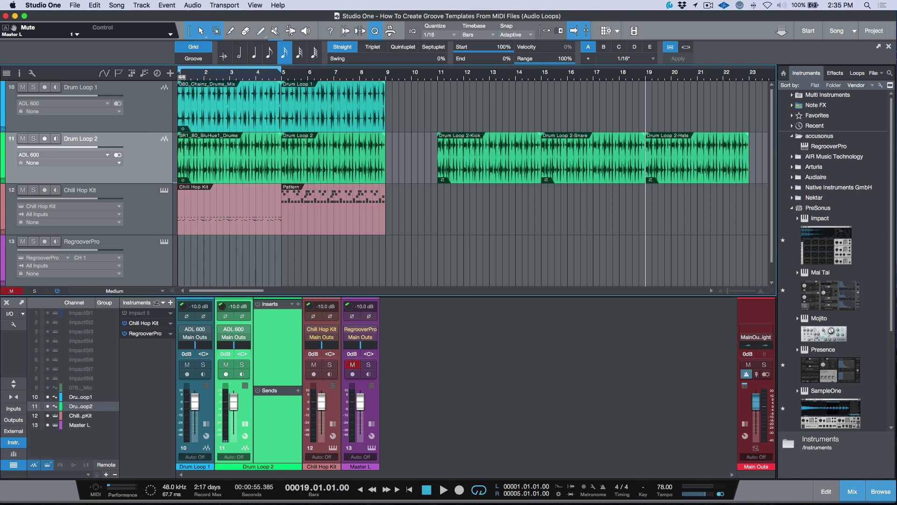
# - Switch quantize to Groove mode, extract the groove of the SR1_80_BluHue1_Drums loop, and open then cancel storing it as a preset
pyautogui.click(374, 31)
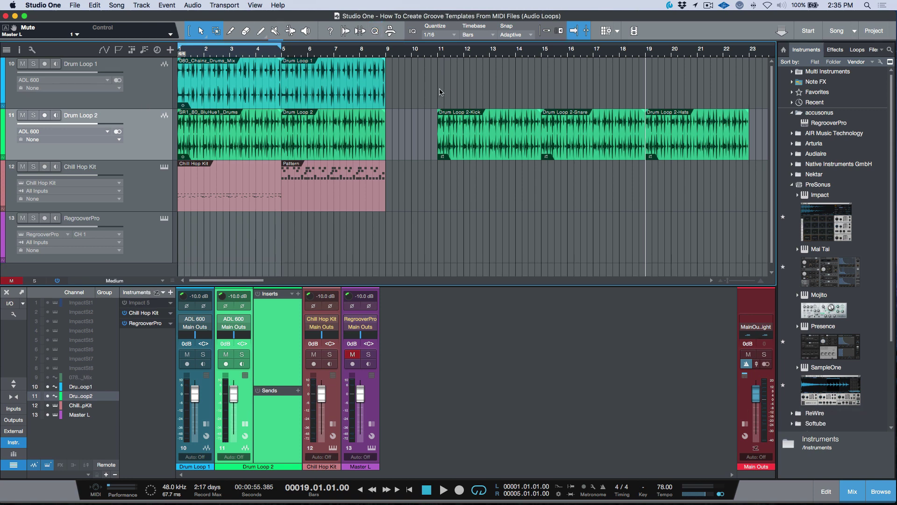
pyautogui.click(374, 31)
pyautogui.click(194, 58)
pyautogui.press('Return')
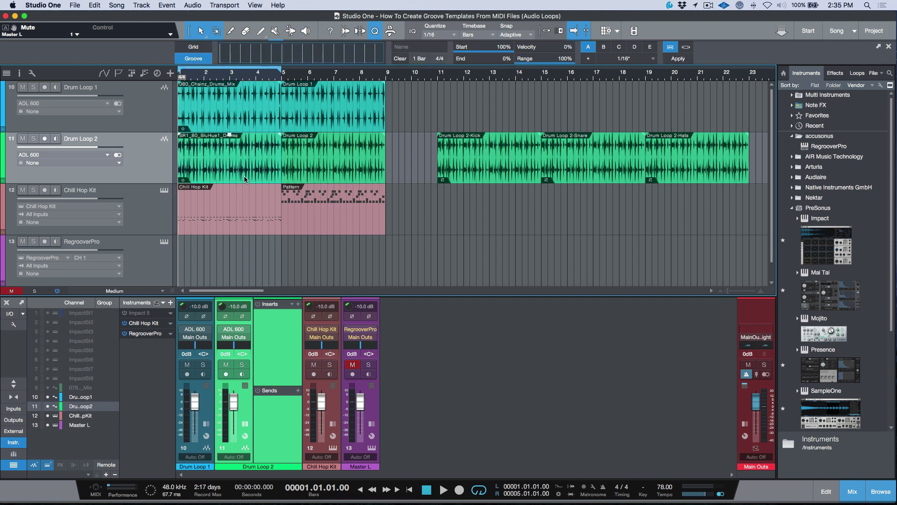
pyautogui.moveTo(223, 173); pyautogui.dragTo(252, 60)
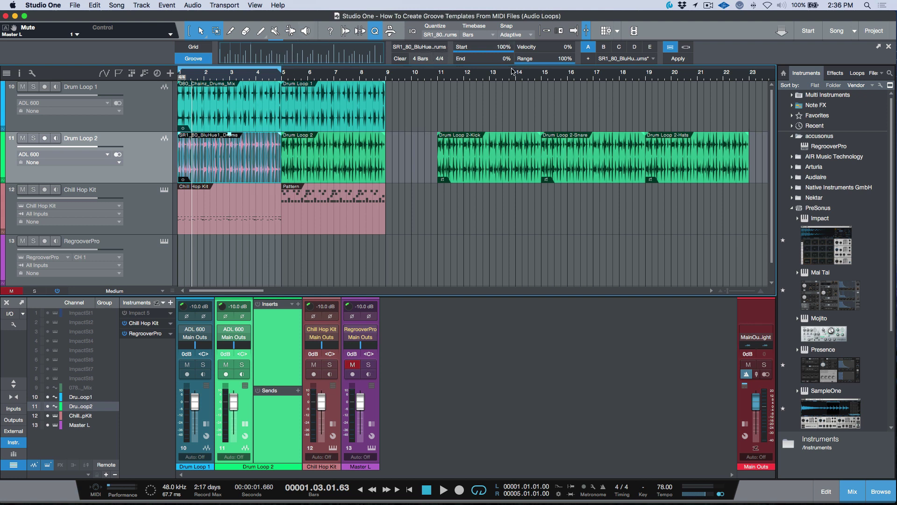
pyautogui.click(587, 60)
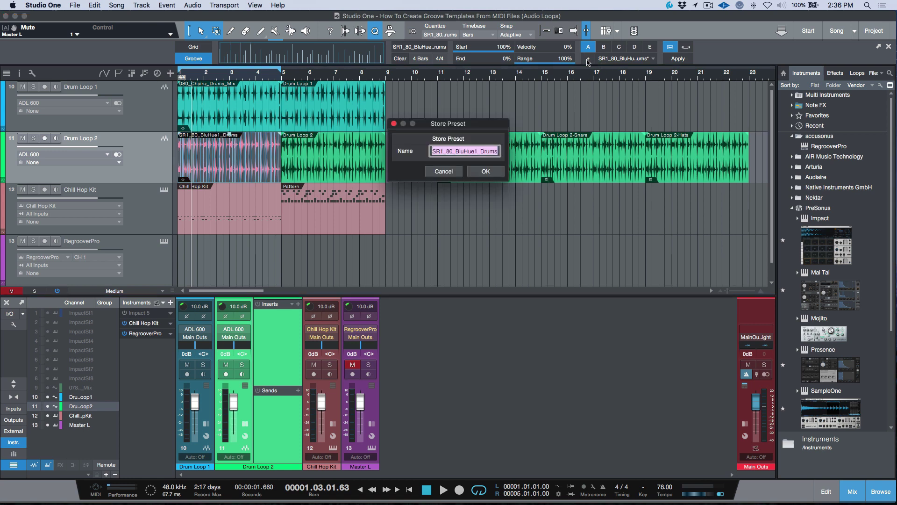
pyautogui.click(447, 172)
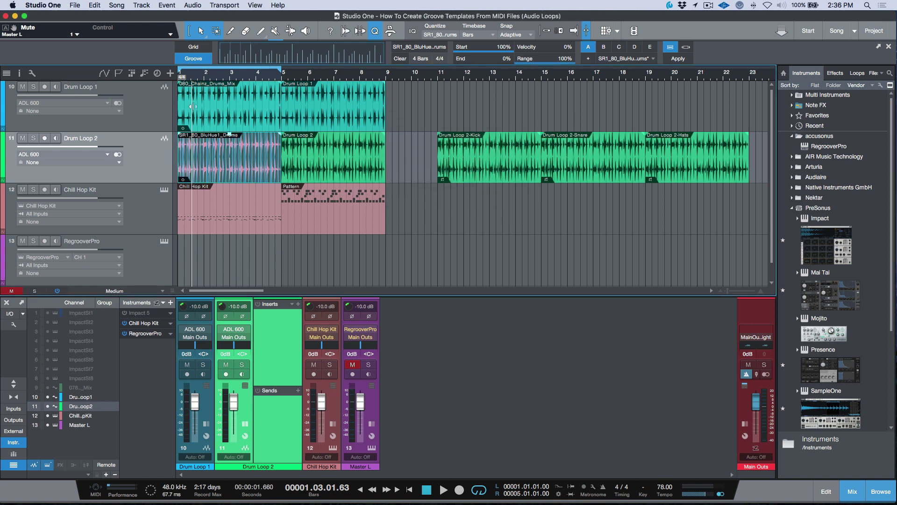
# - Quantize the 080_Chainz_Drums_Mix loop on Drum Loop 1 to the groove extracted from SR1_80_BluHue1_Drums
pyautogui.press('space')
pyautogui.click(244, 124)
pyautogui.press('z')
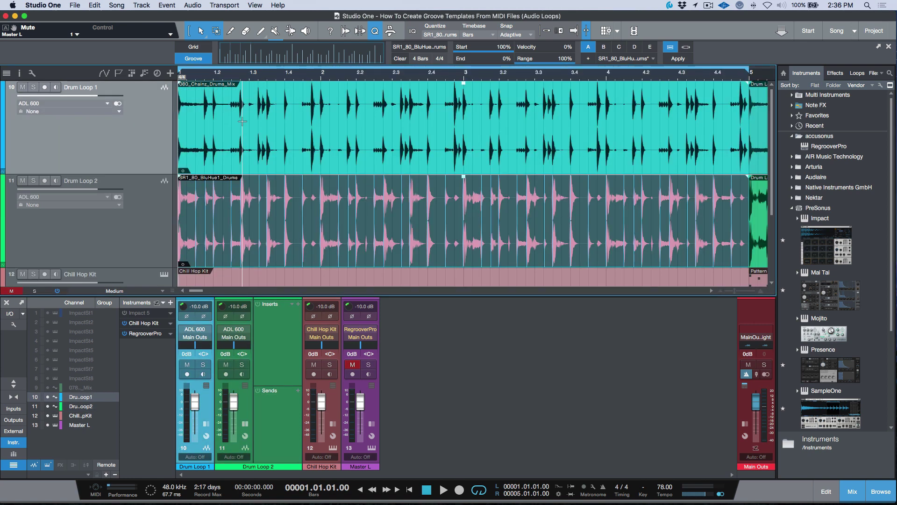
pyautogui.click(399, 146)
pyautogui.keyDown('shift'); pyautogui.click(457, 248); pyautogui.keyUp('shift')
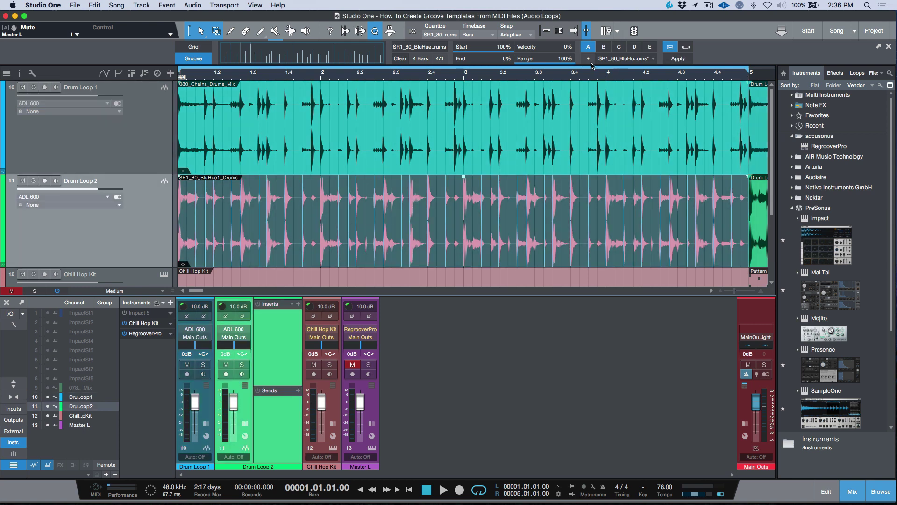
pyautogui.click(467, 139)
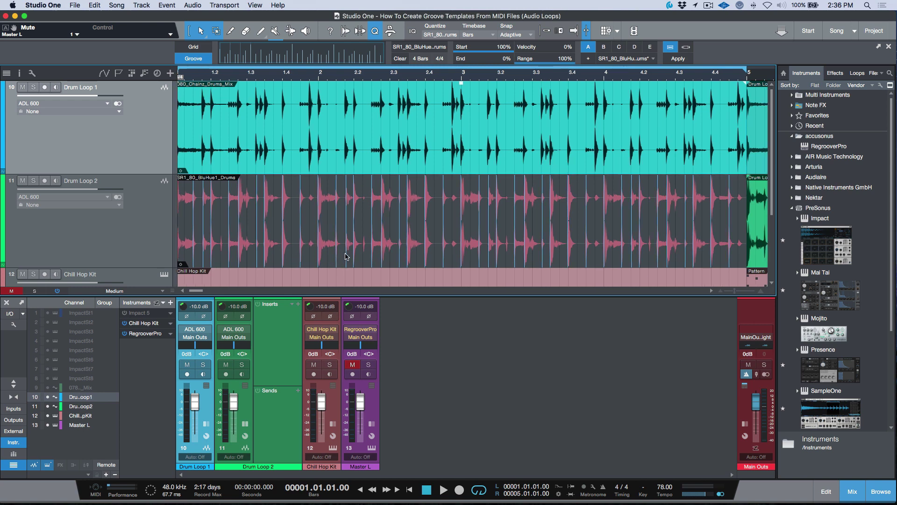
pyautogui.click(677, 58)
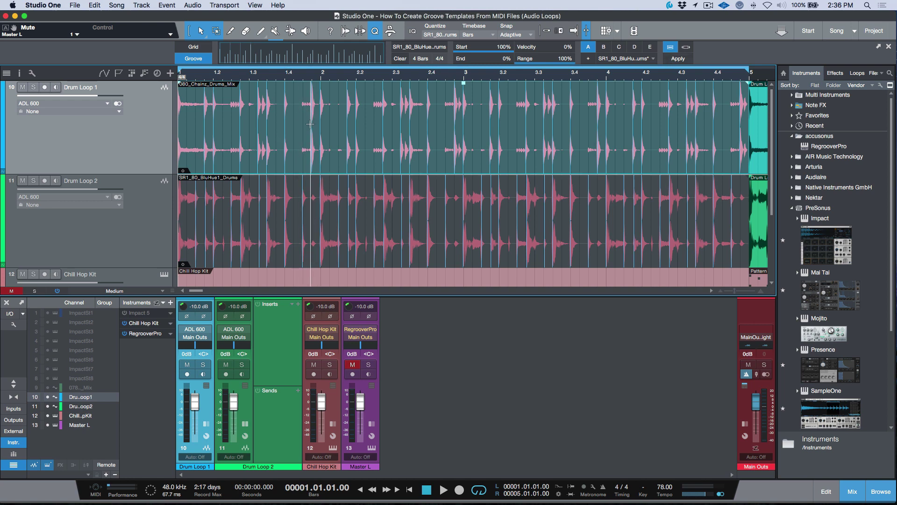
pyautogui.click(678, 58)
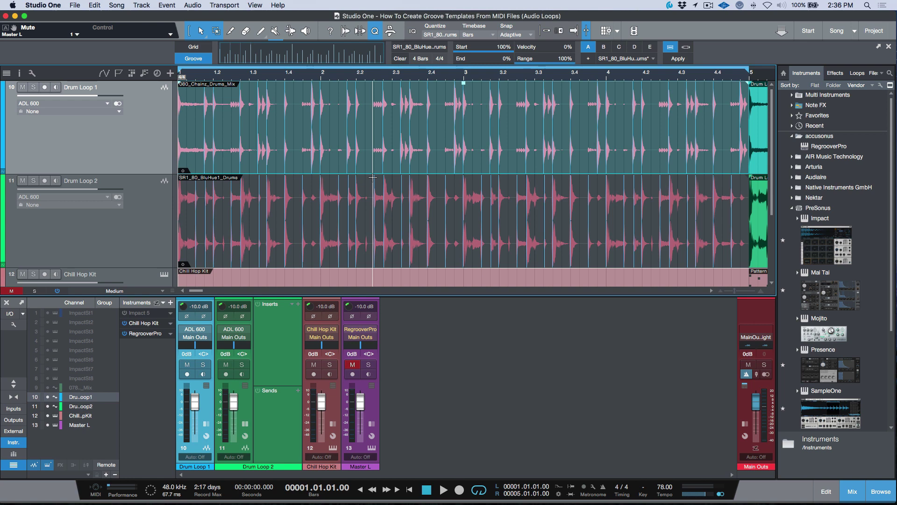
# - Remove the bend markers from the 080_Chainz_Drums_Mix and SR1_80_BluHue1_Drums loops and clear the groove template
pyautogui.click(410, 240)
pyautogui.click(422, 161)
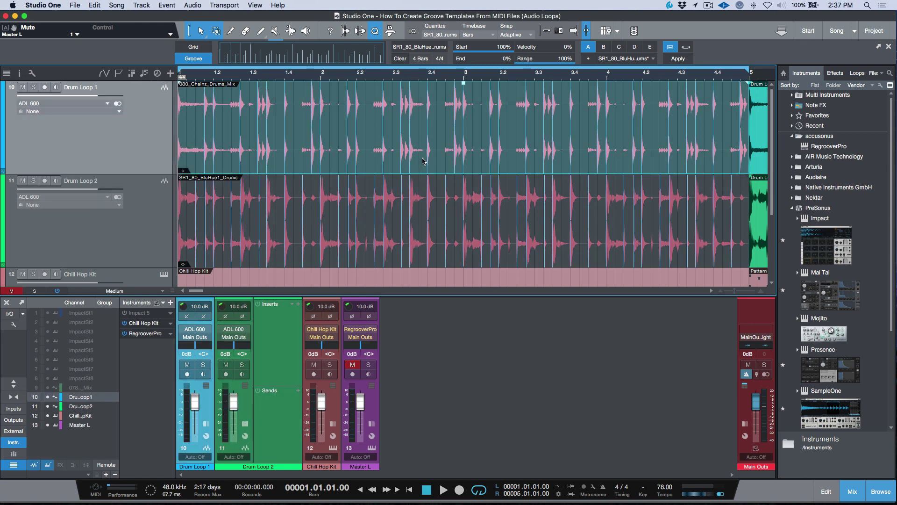
pyautogui.rightClick(423, 160)
pyautogui.moveTo(465, 349)
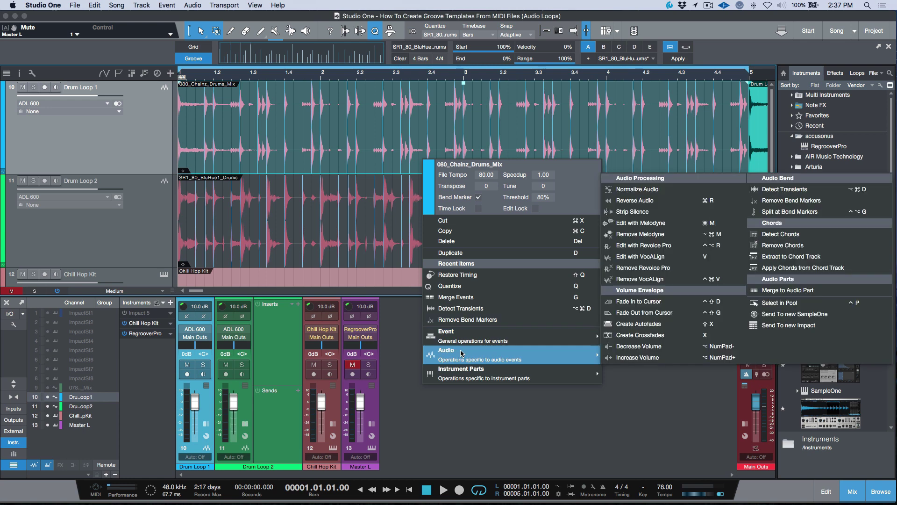
pyautogui.click(785, 206)
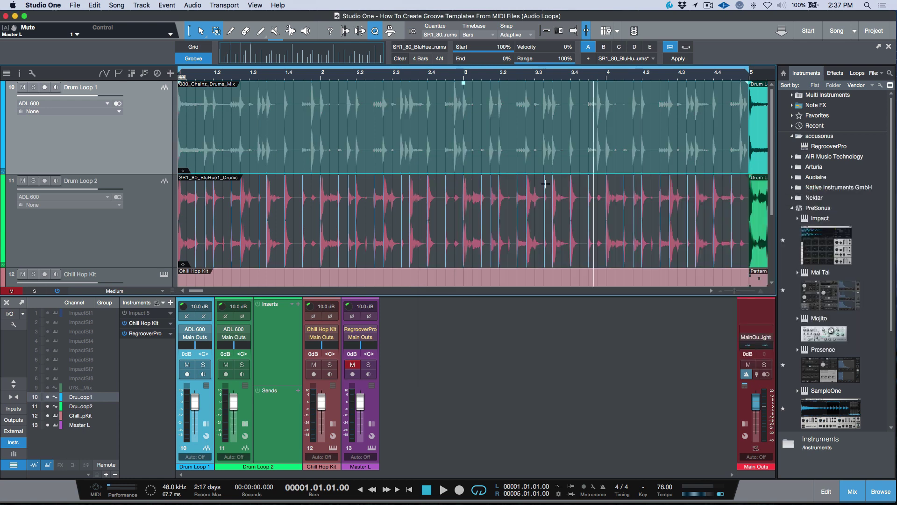
pyautogui.rightClick(461, 244)
pyautogui.click(497, 372)
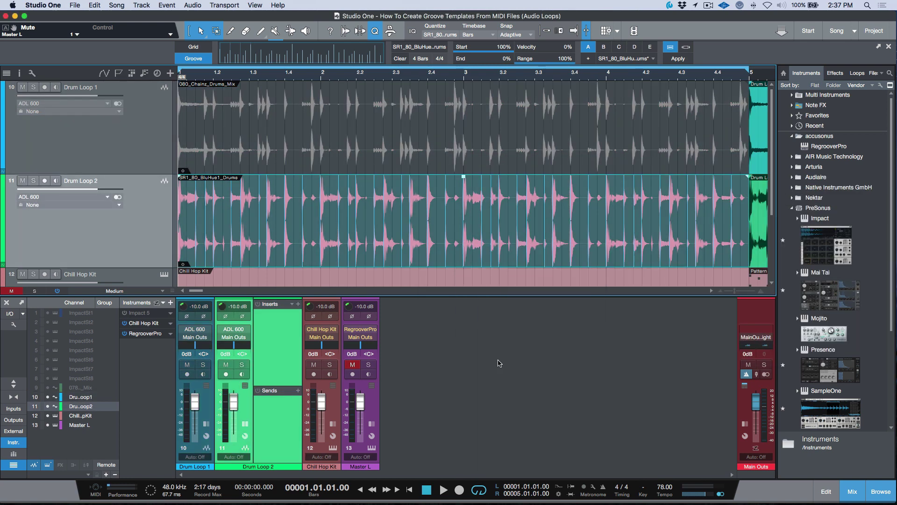
pyautogui.click(400, 58)
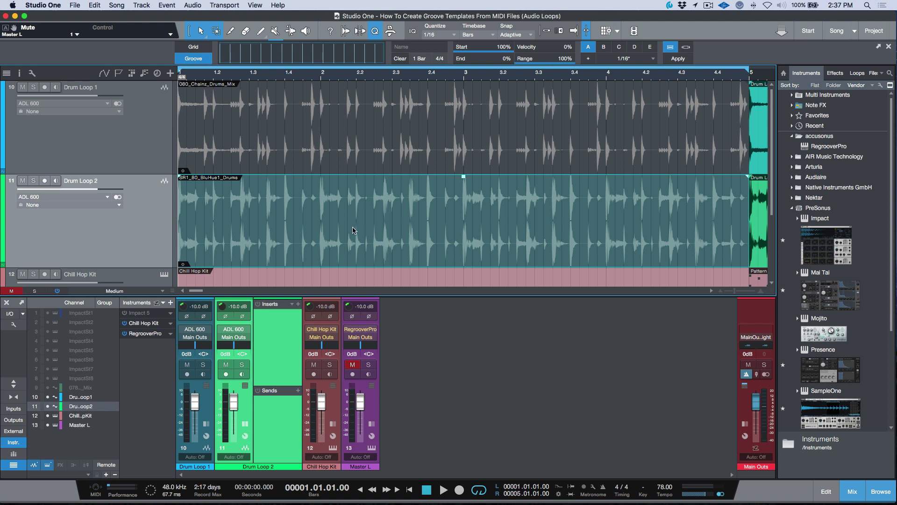
# - Analyze the SR1_80_BluHue1_Drums loop for transients with the Standard detection mode
pyautogui.rightClick(274, 237)
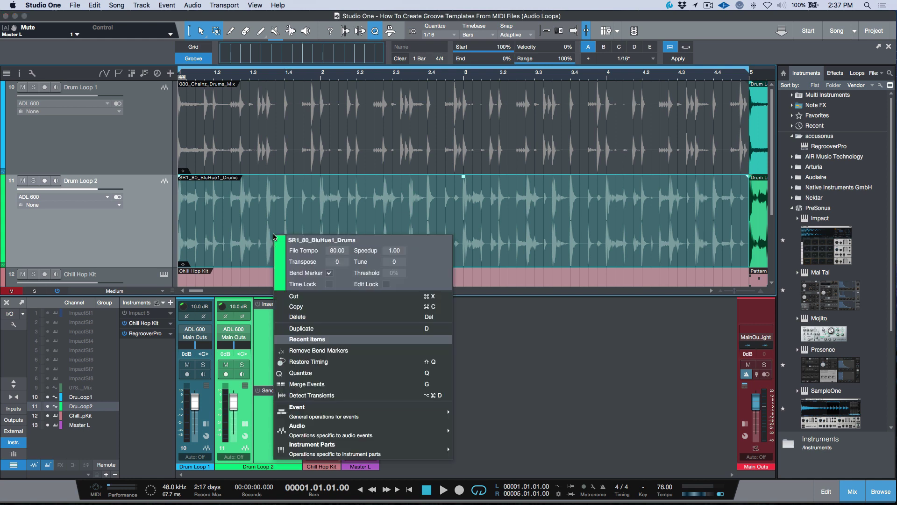
pyautogui.moveTo(337, 432)
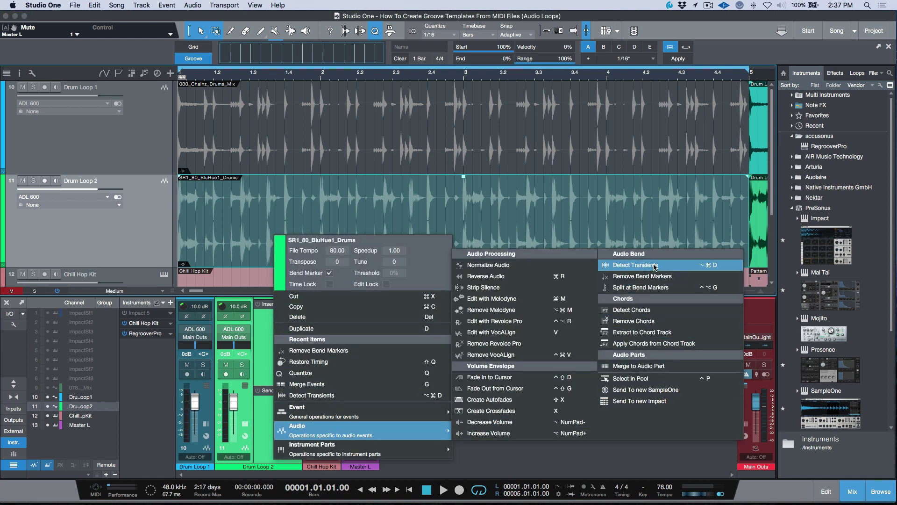
pyautogui.click(709, 265)
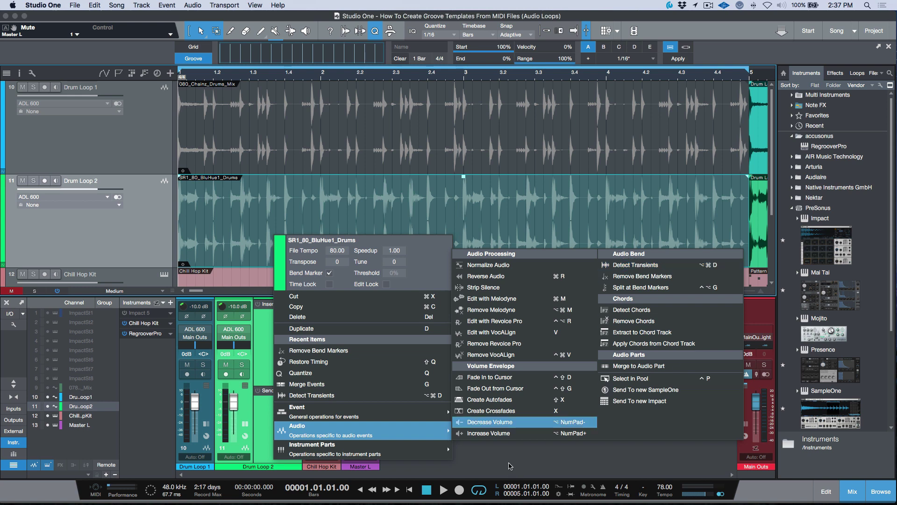
pyautogui.click(346, 31)
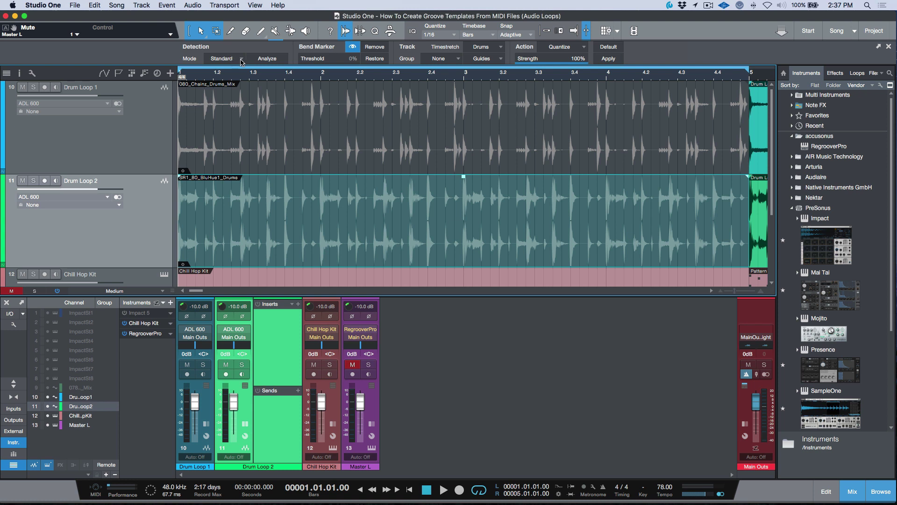
pyautogui.click(267, 59)
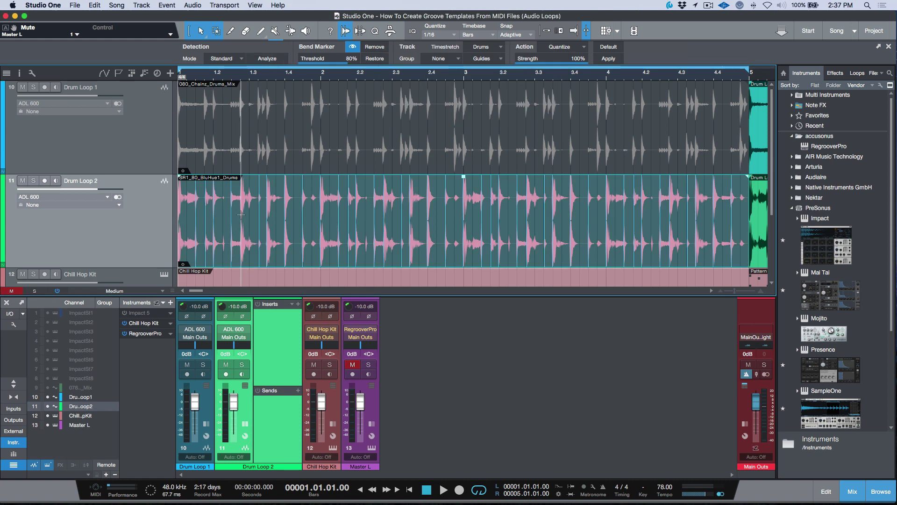
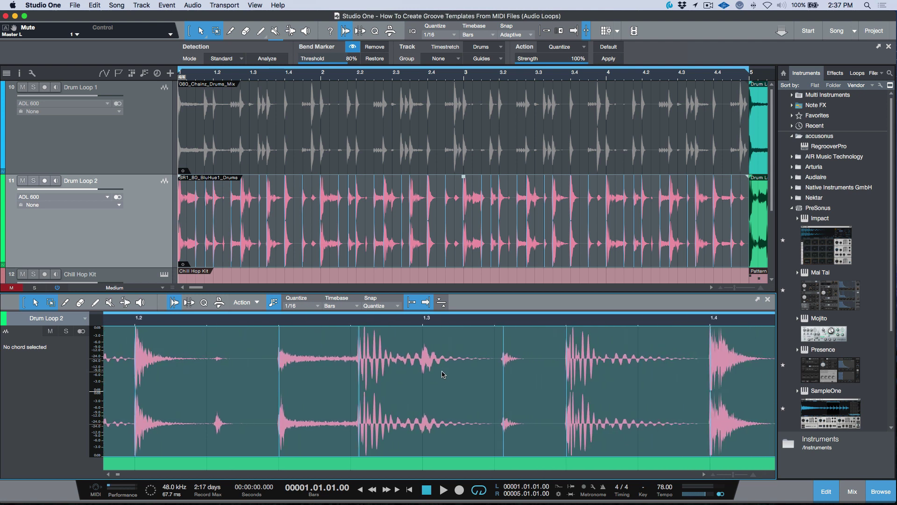
# - Turn off snap and add missing bend markers to Drum Loop 2 at the soft sound after the first kick and at 1.3
pyautogui.hscroll(6, 443, 374)
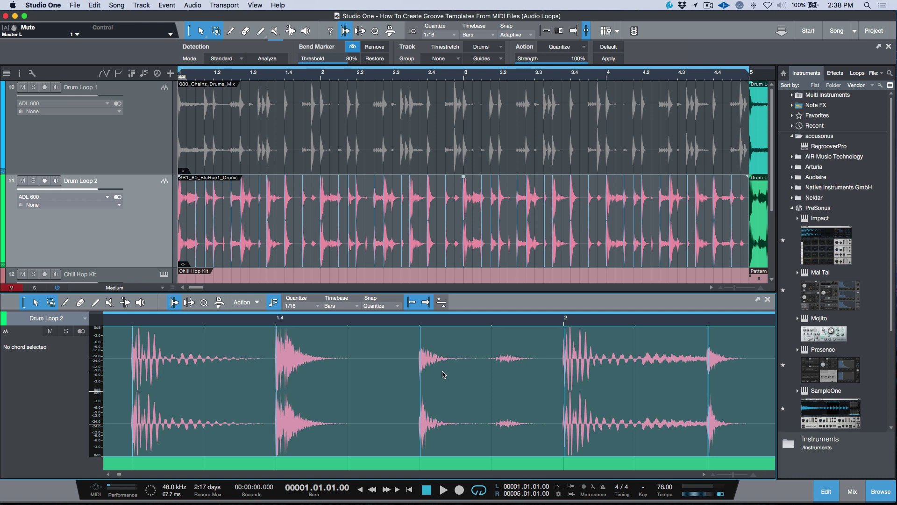
pyautogui.hscroll(-15, 444, 374)
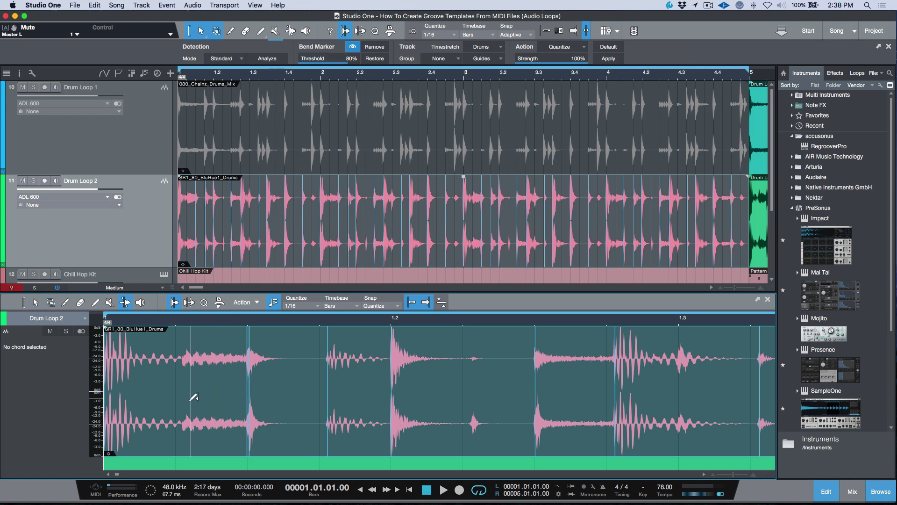
pyautogui.click(411, 302)
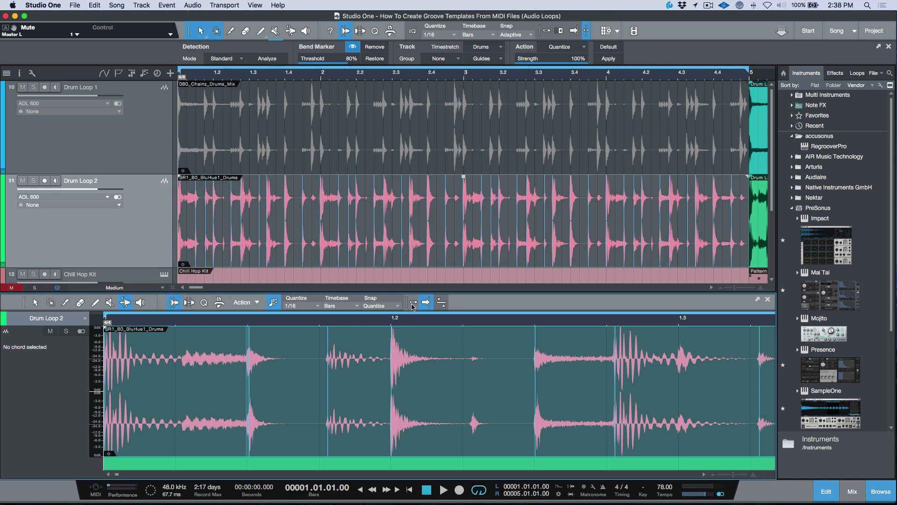
pyautogui.moveTo(176, 420); pyautogui.dragTo(185, 417)
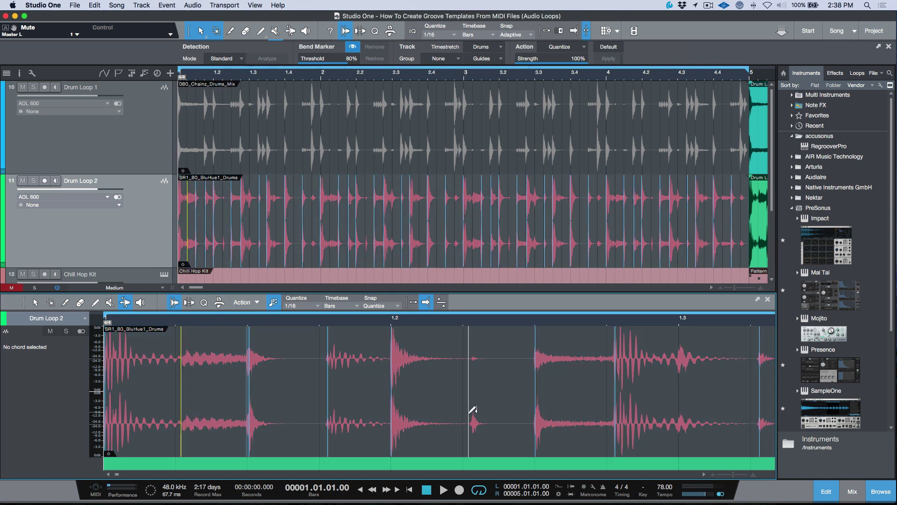
pyautogui.hscroll(5, 472, 409)
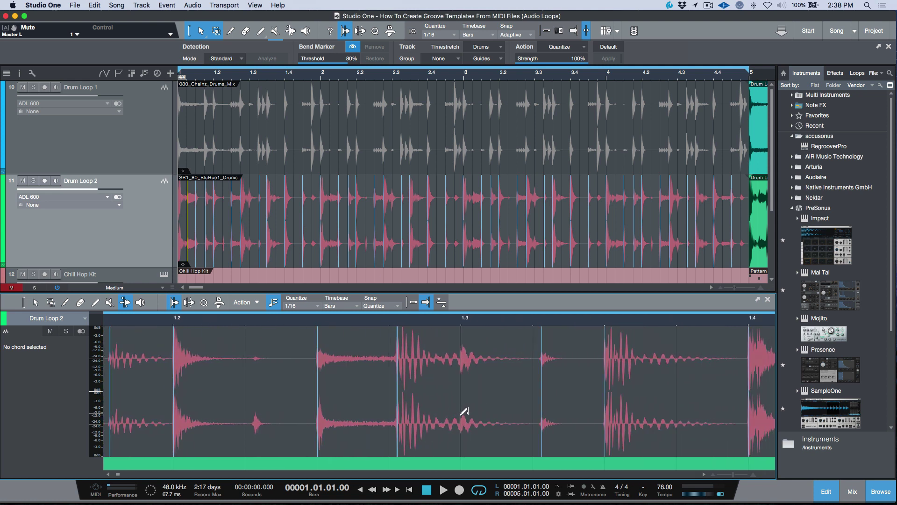
pyautogui.hscroll(10, 489, 406)
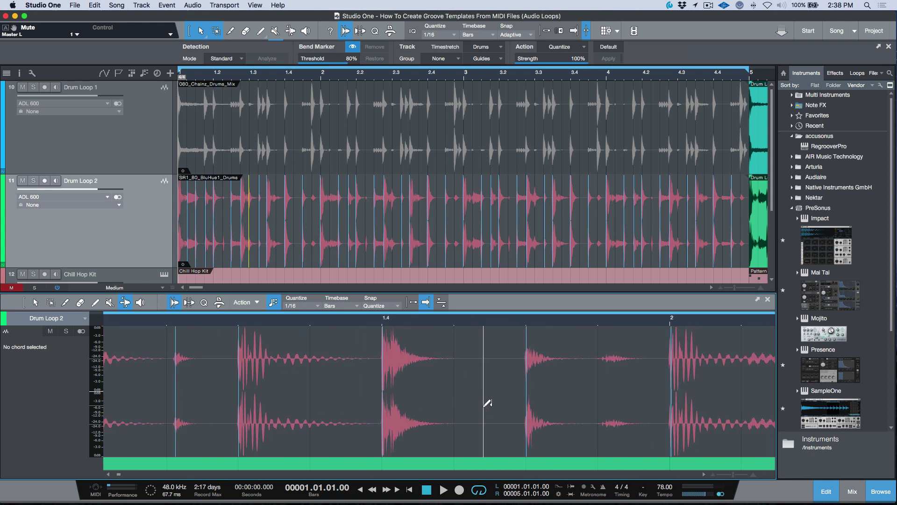
# - Add bend markers to Drum Loop 2 at the quiet hit before bar 2 and at the soft sound following bar 2's kick
pyautogui.moveTo(502, 402); pyautogui.dragTo(529, 403)
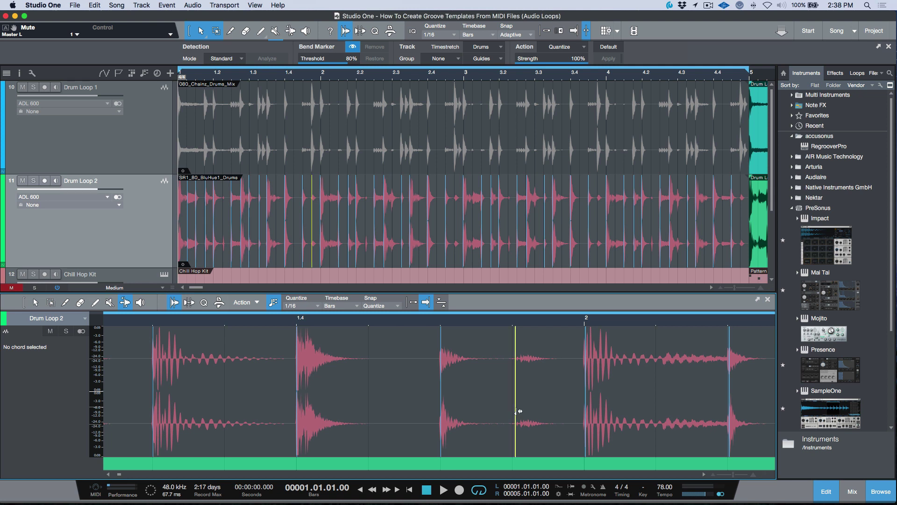
pyautogui.hscroll(3, 529, 403)
pyautogui.hscroll(2, 529, 403)
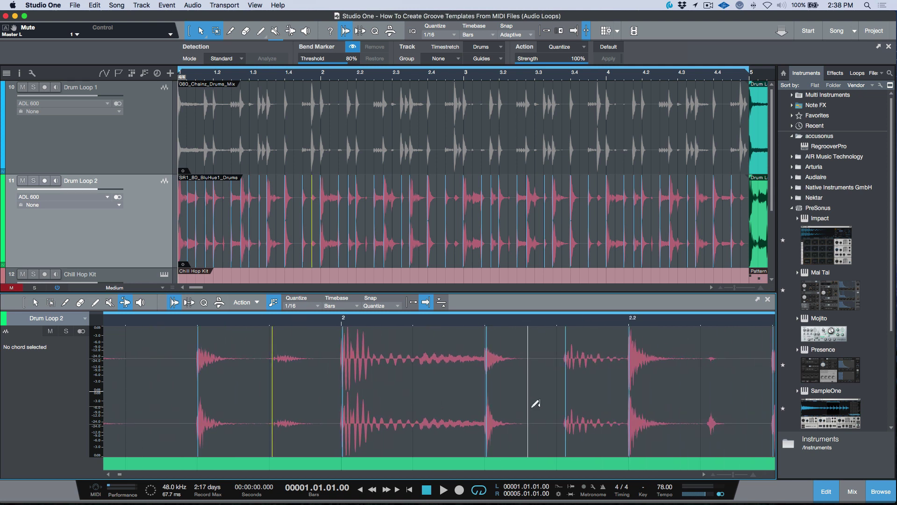
pyautogui.click(413, 406)
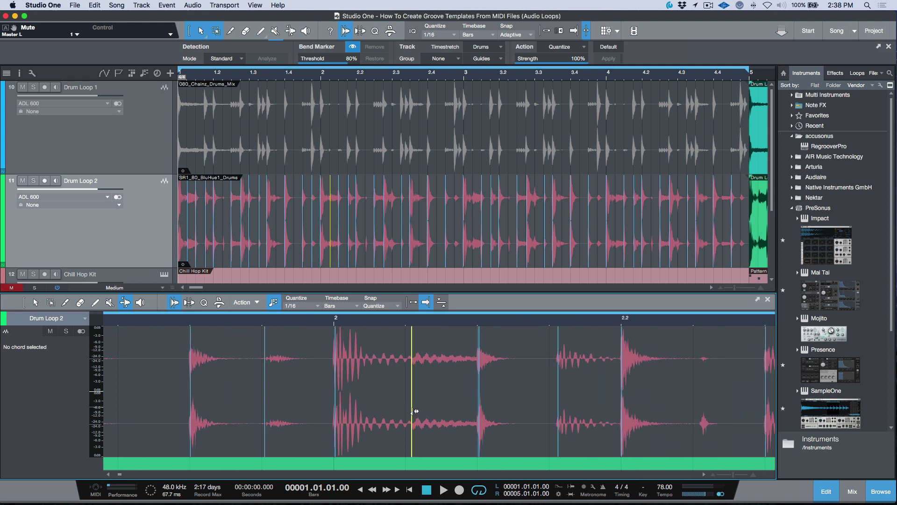
pyautogui.moveTo(417, 326); pyautogui.dragTo(413, 347)
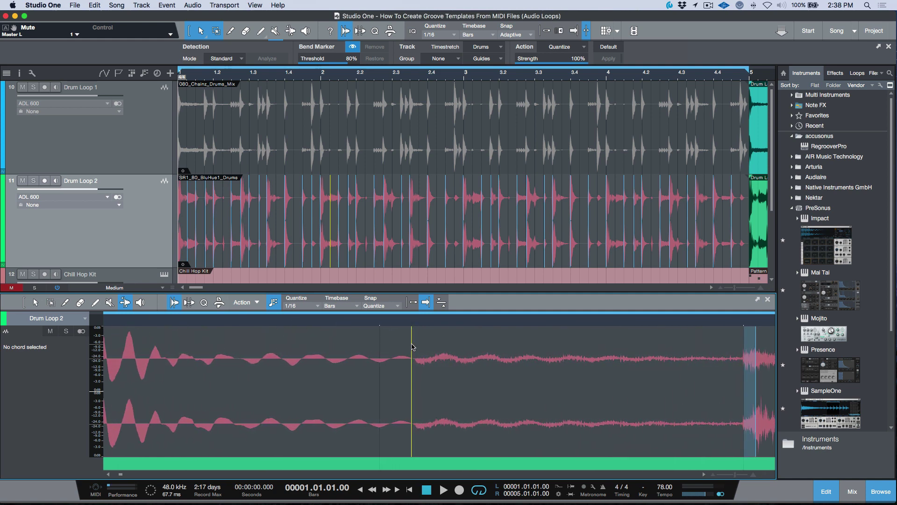
# - Add bend markers to Drum Loop 2 at the hit on 2.3 and at the soft sound following bar 3's kick
pyautogui.scroll(-3, 414, 348)
pyautogui.hscroll(1, 426, 347)
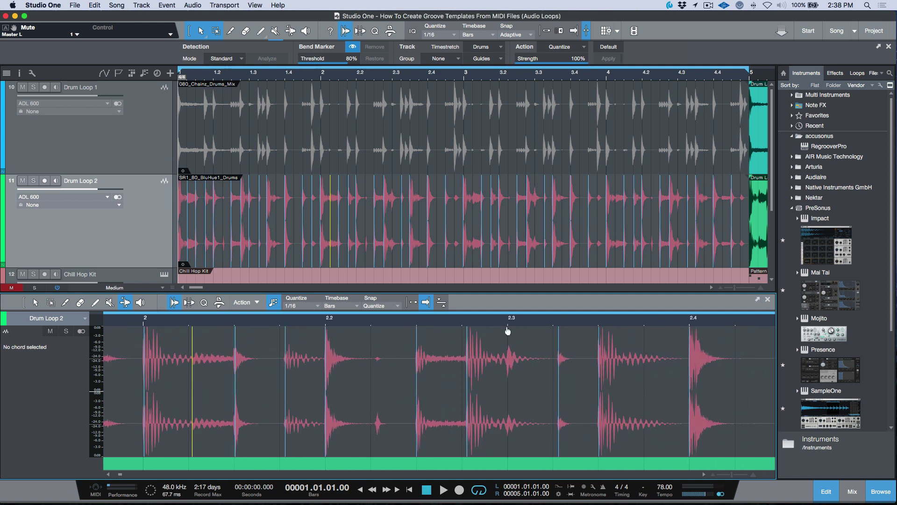
pyautogui.moveTo(510, 324); pyautogui.dragTo(481, 387)
pyautogui.scroll(-2, 472, 360)
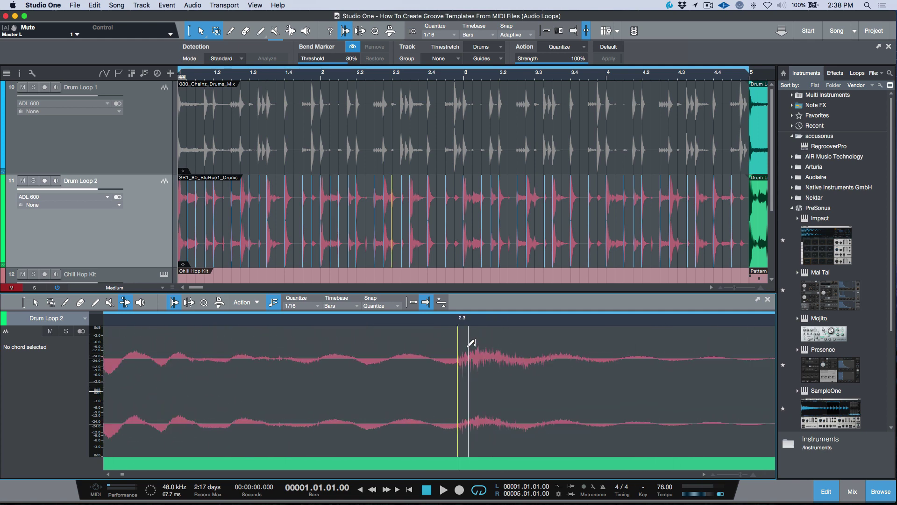
pyautogui.scroll(-5, 472, 373)
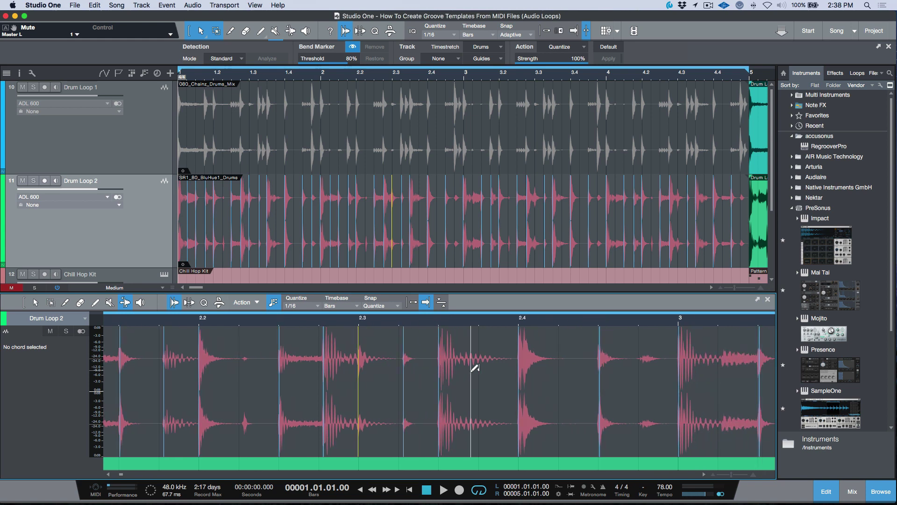
pyautogui.hscroll(5, 489, 372)
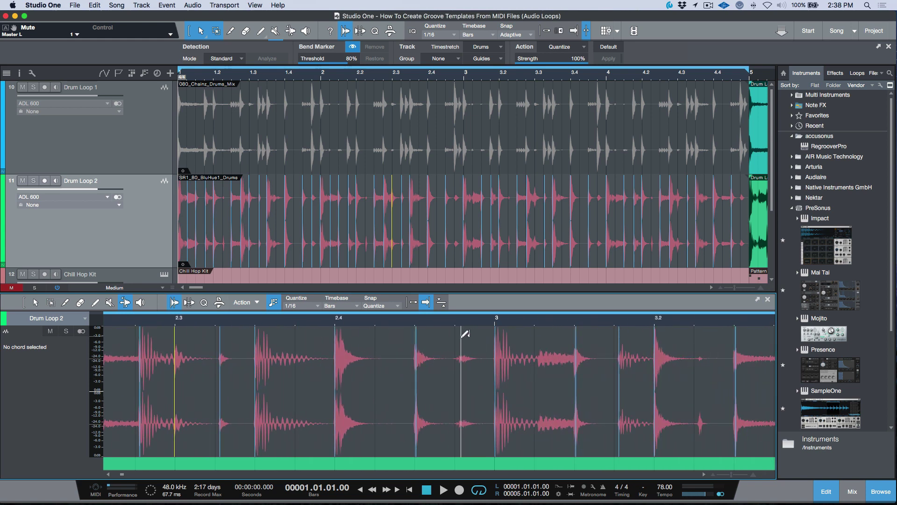
pyautogui.hscroll(1, 504, 337)
pyautogui.scroll(4, 539, 355)
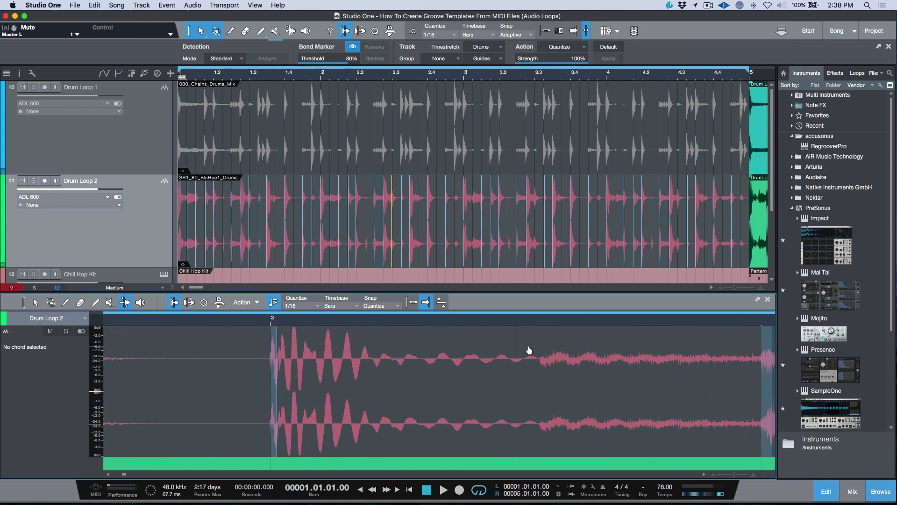
pyautogui.click(540, 380)
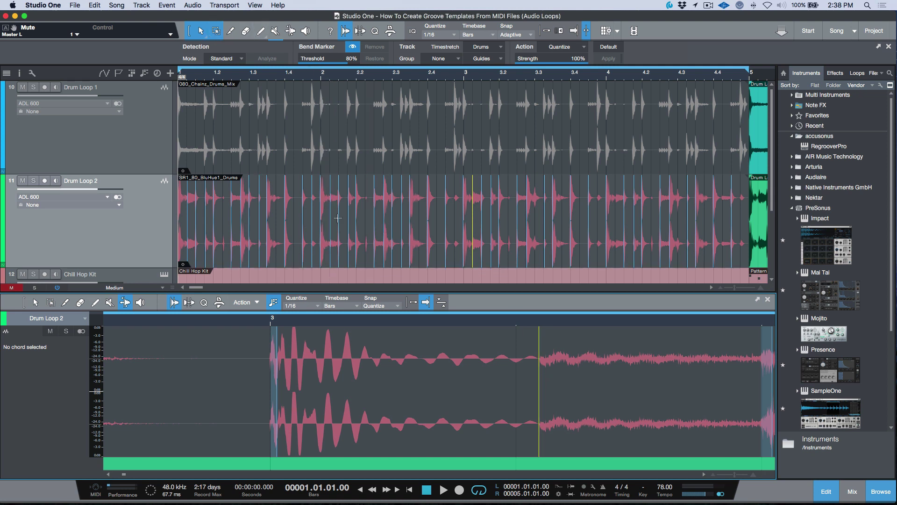
# - Select the SR1_80_BluHue1_Drums loop, show the quantize settings and extract the loop's groove as the quantize template
pyautogui.click(385, 255)
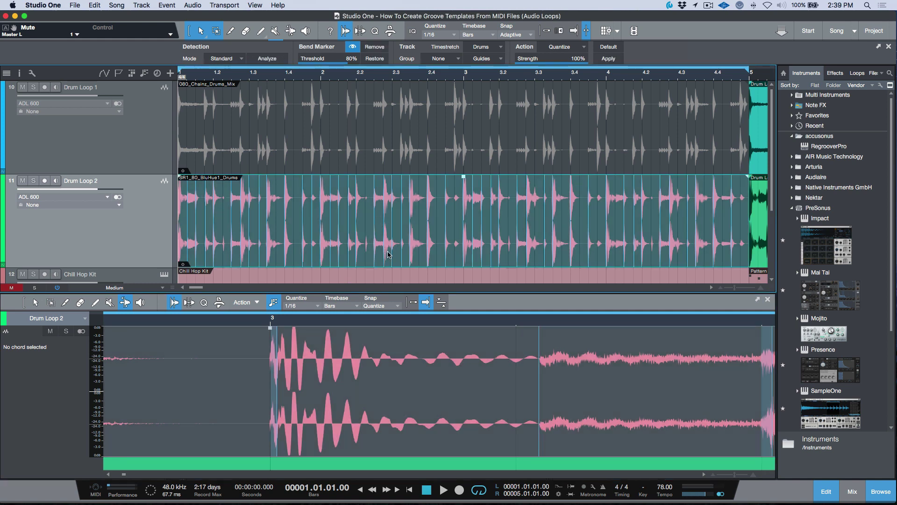
pyautogui.click(375, 31)
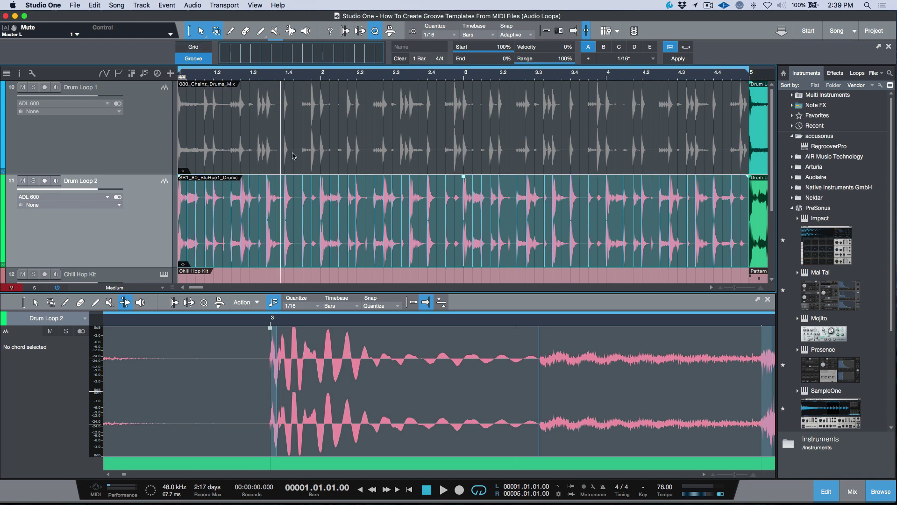
pyautogui.moveTo(294, 215); pyautogui.dragTo(297, 59)
# - Try quantizing the Drum Loop 1 event at bar 5 to a straight 1/16 grid and restore its timing
pyautogui.click(353, 151)
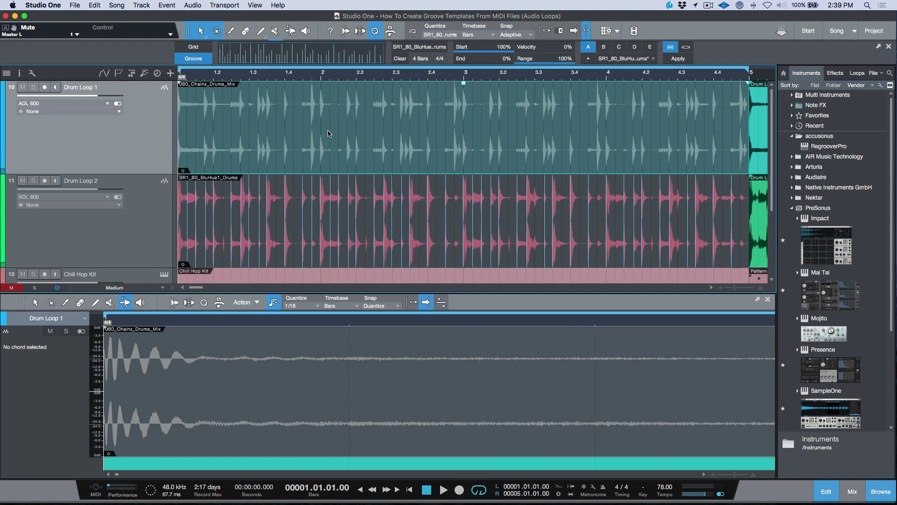
pyautogui.press('d')
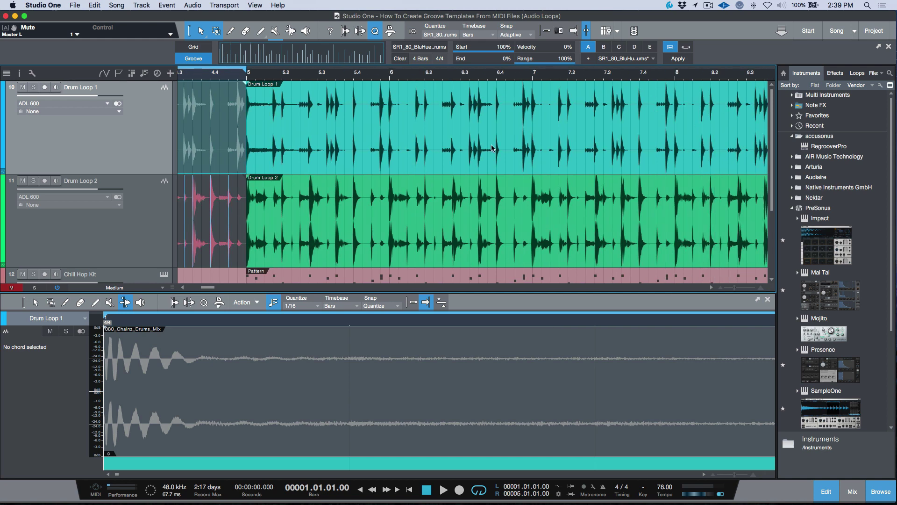
pyautogui.keyDown('shift'); pyautogui.click(491, 147); pyautogui.keyUp('shift')
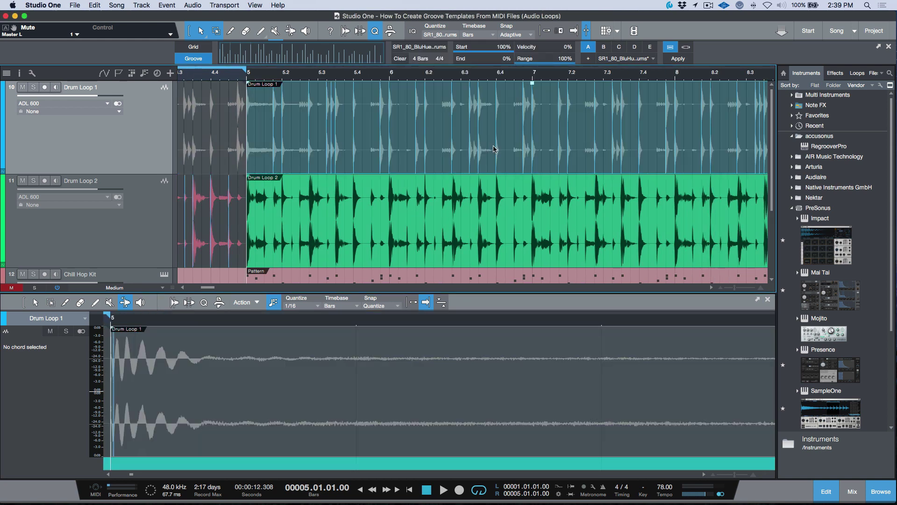
pyautogui.click(458, 38)
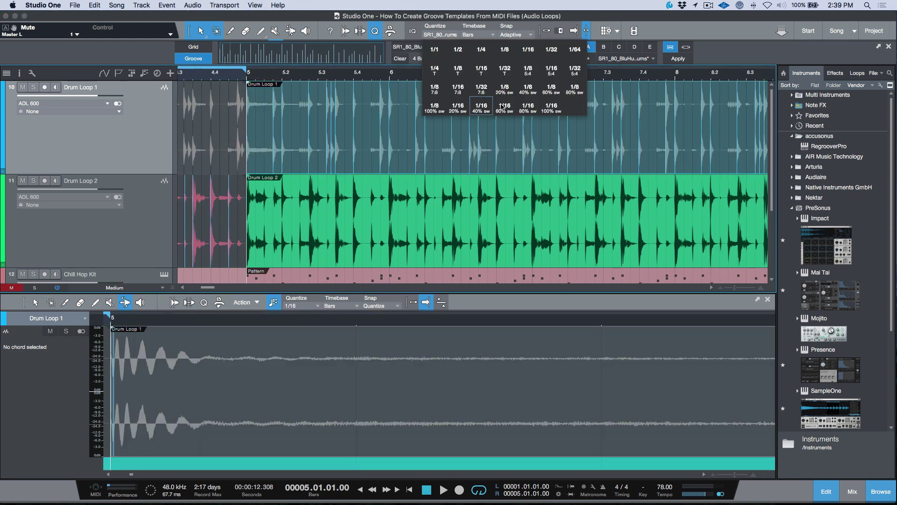
pyautogui.click(528, 56)
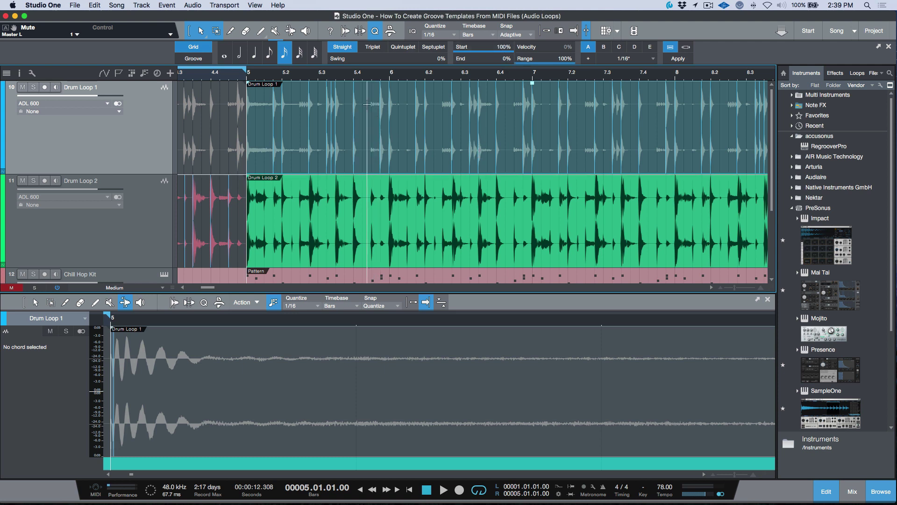
pyautogui.click(678, 59)
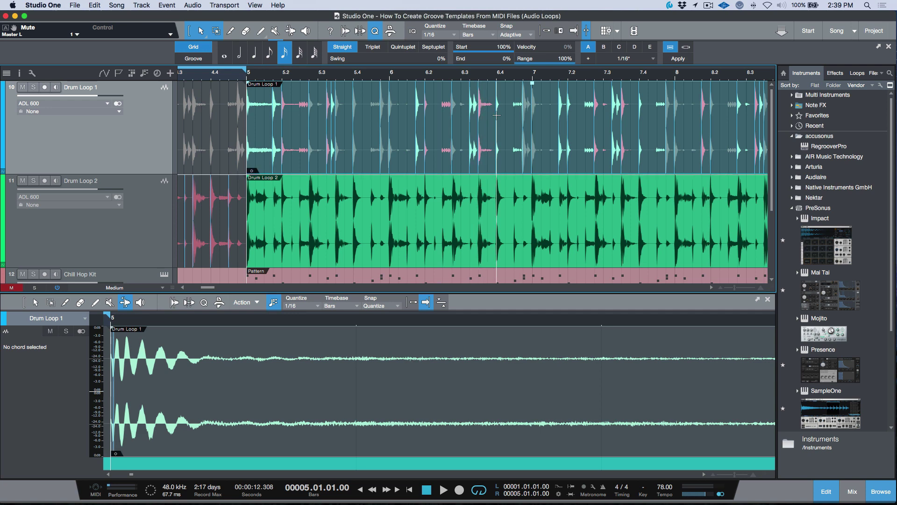
pyautogui.hotkey('shift', 'm')
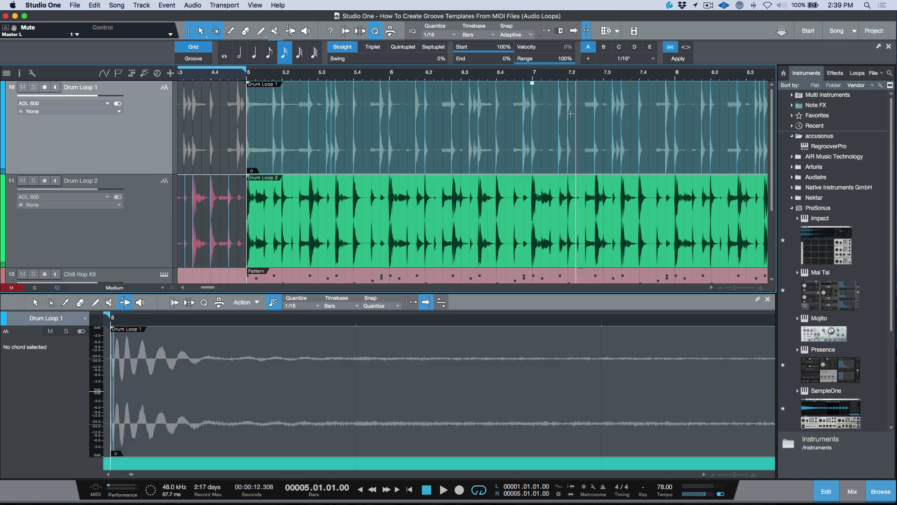
pyautogui.press(',')
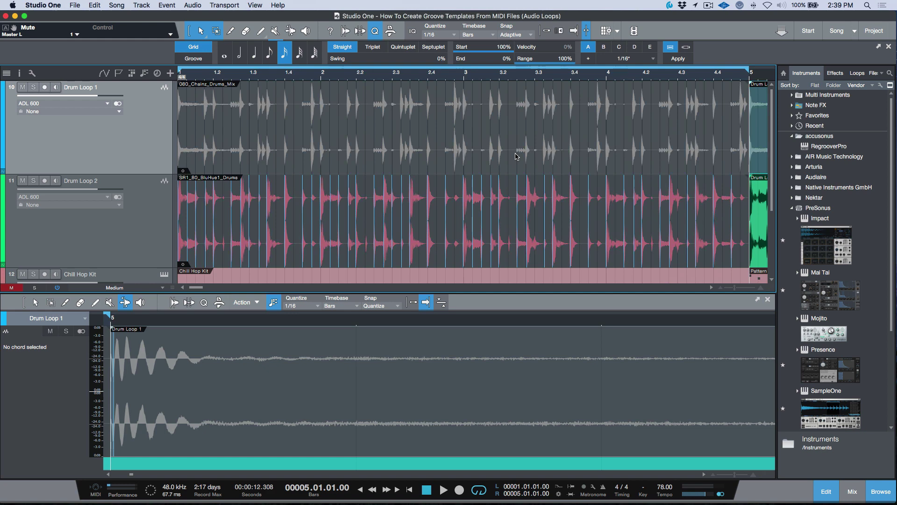
# - Switch quantize back to Groove mode and extract the groove of the SR1_80_BluHue1_Drums loop again
pyautogui.click(412, 155)
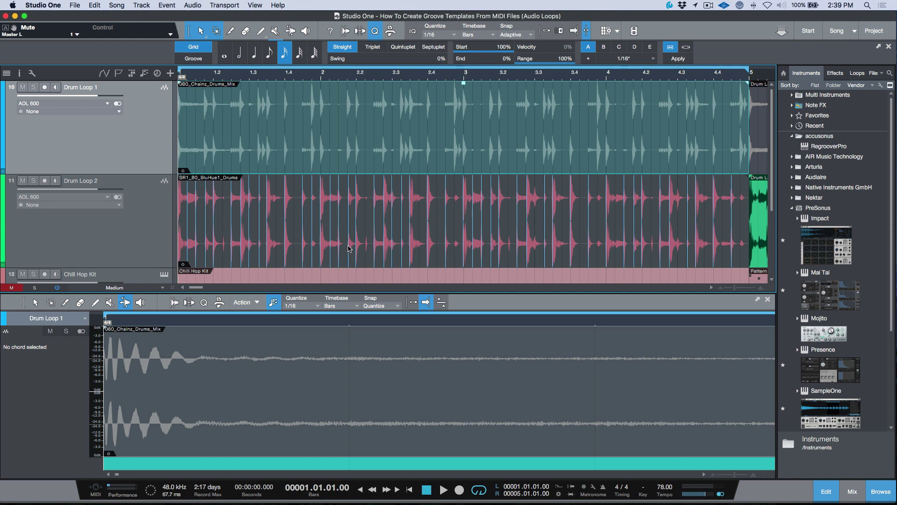
pyautogui.click(193, 59)
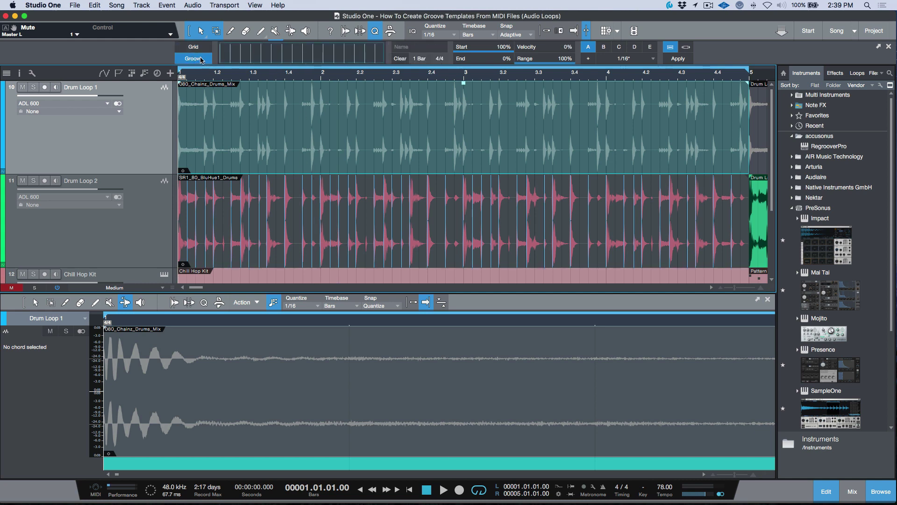
pyautogui.moveTo(438, 246); pyautogui.dragTo(350, 55)
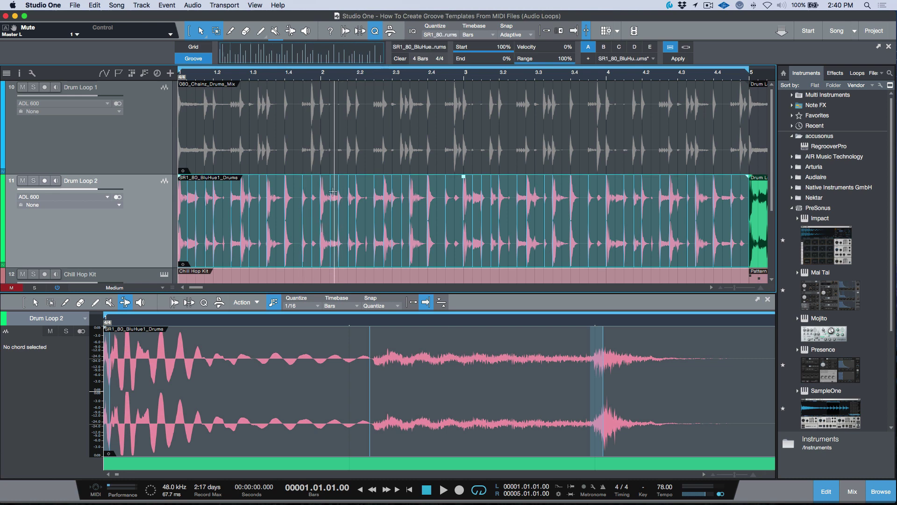
# - Detect the transients of the D80_Chainz_Drums_Mix loop on Drum Loop 1 and try applying the extracted groove to it
pyautogui.click(339, 157)
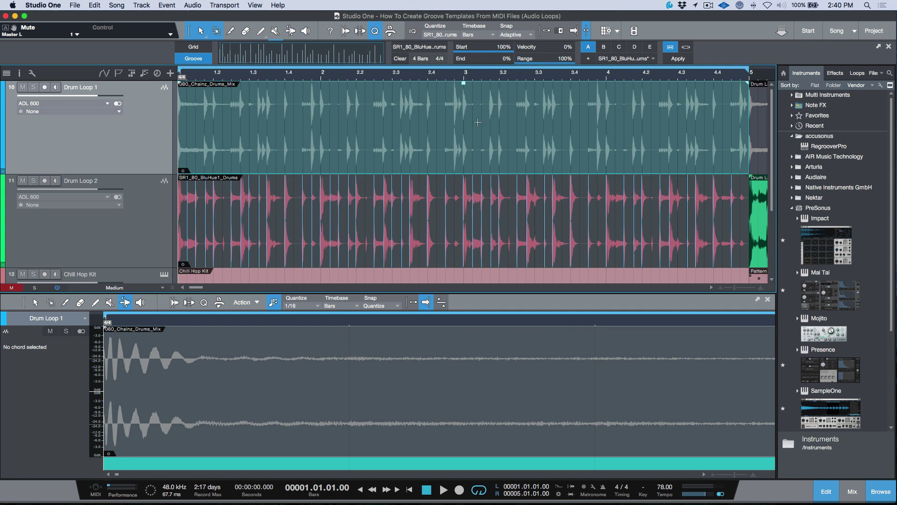
pyautogui.press('q')
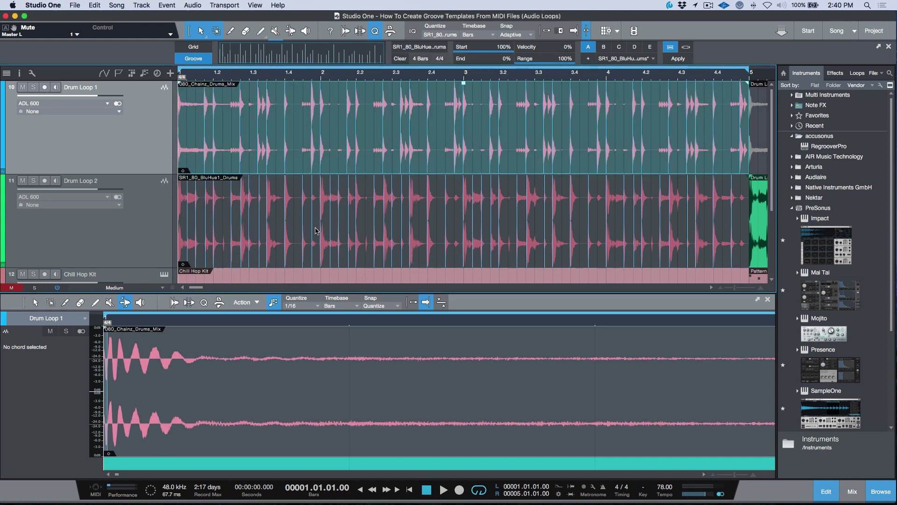
pyautogui.click(301, 242)
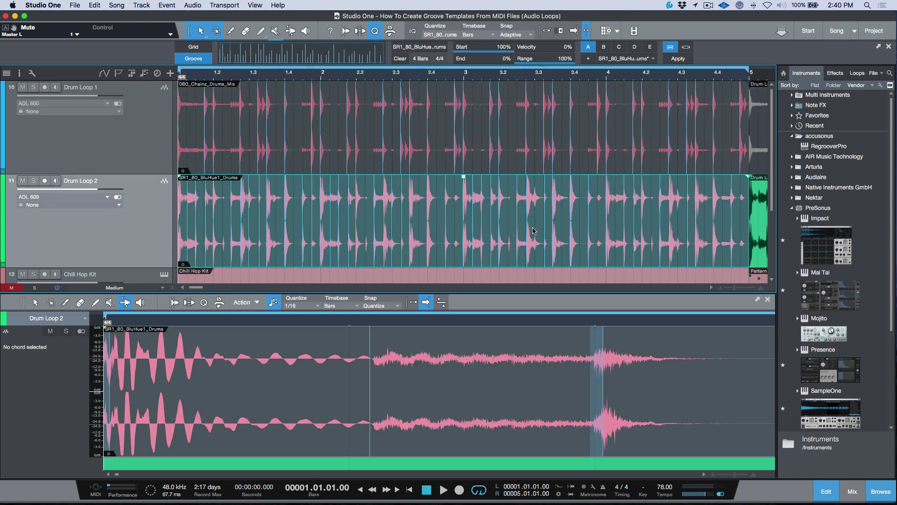
pyautogui.click(302, 145)
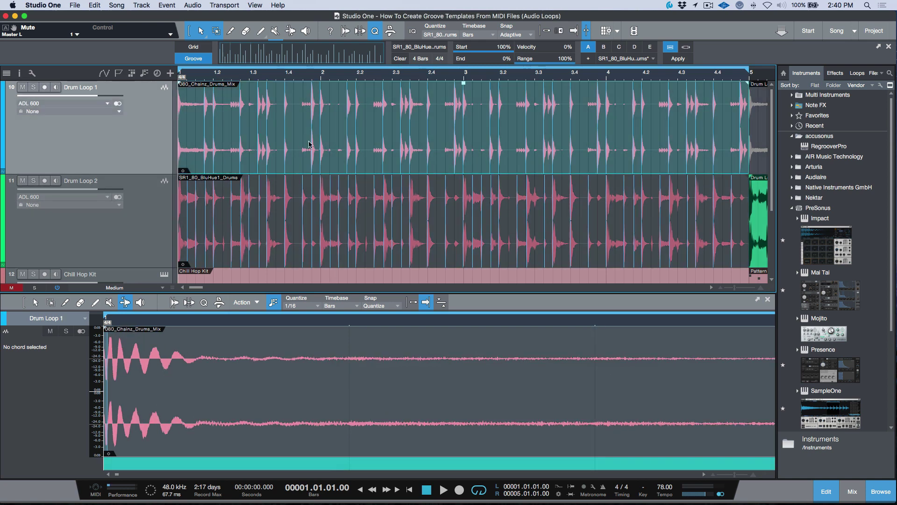
pyautogui.click(678, 59)
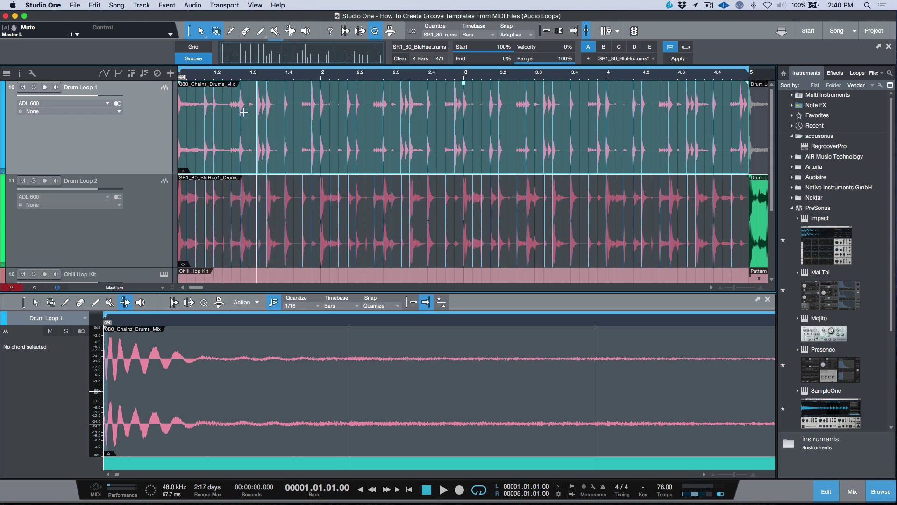
pyautogui.click(678, 58)
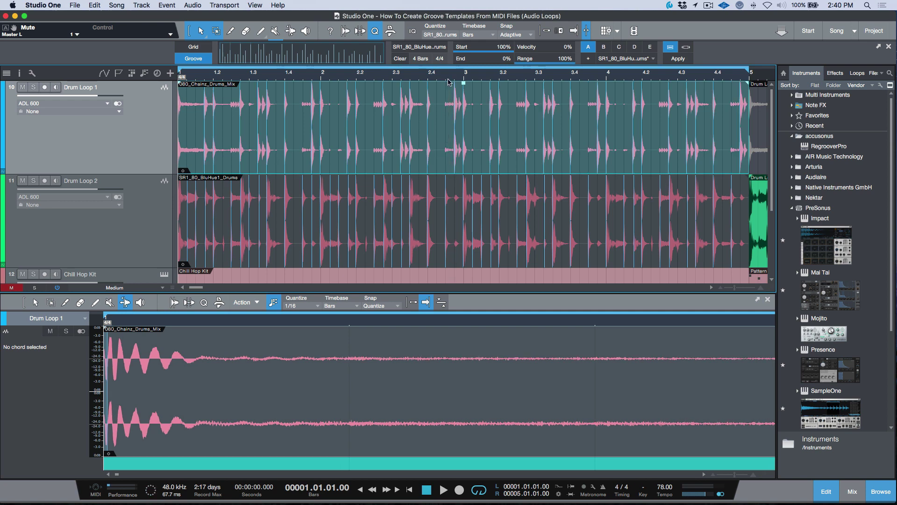
# - Add a bend marker to Drum Loop 2 at the soft hit on the last sixteenth before bar 3
pyautogui.moveTo(448, 78); pyautogui.dragTo(443, 112)
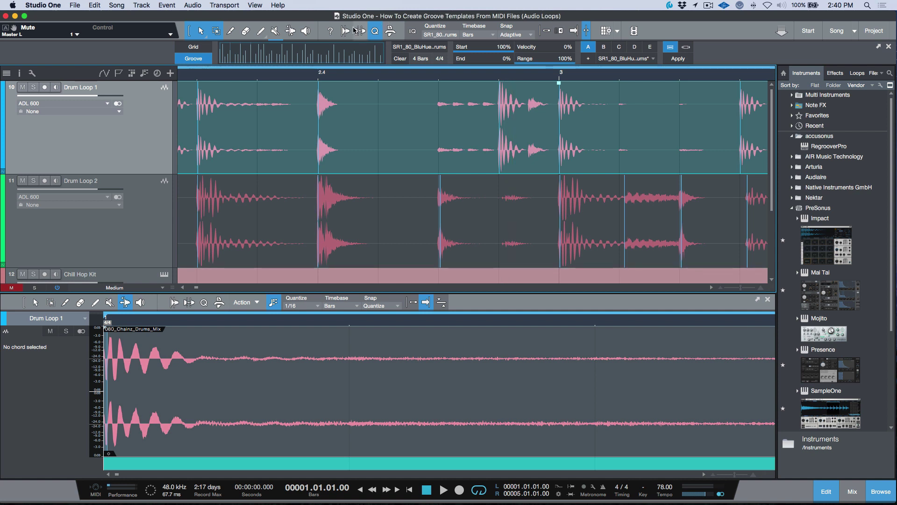
pyautogui.click(290, 31)
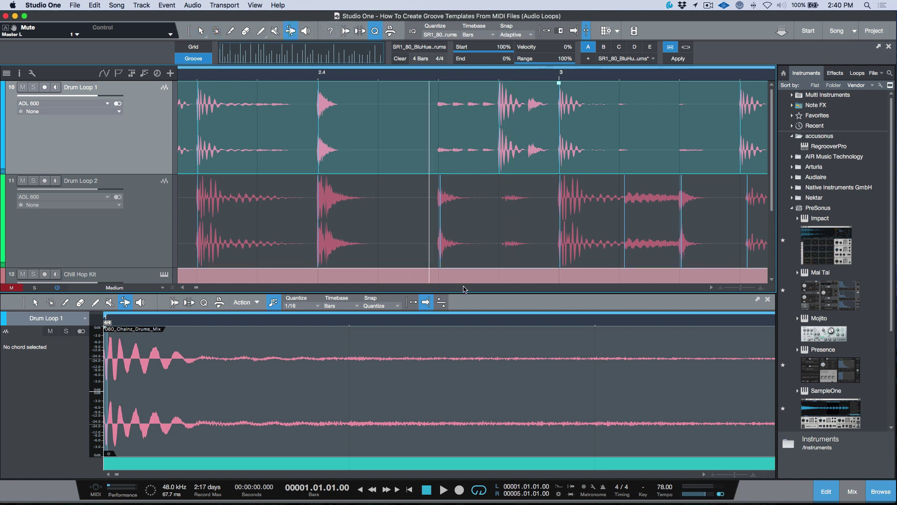
pyautogui.click(503, 227)
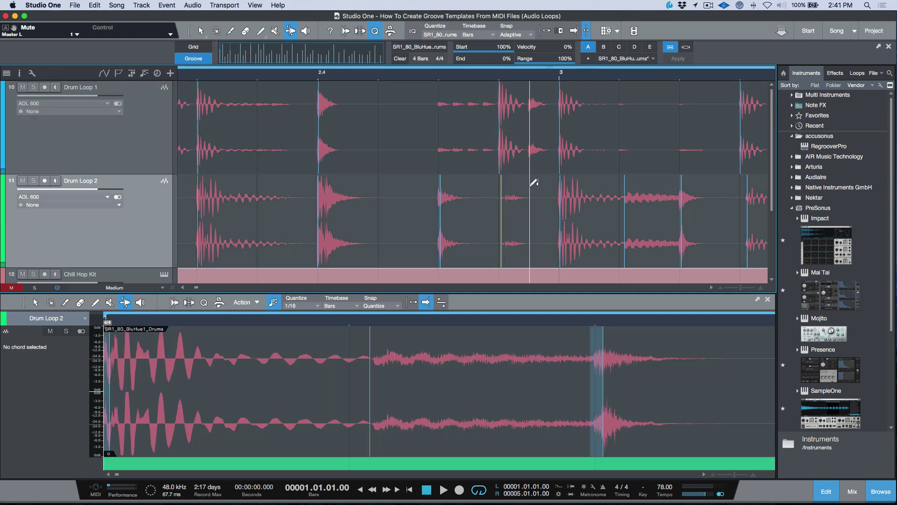
# - Select the SR1_80_BluHue1_Drums loop and extract its groove again as the quantize template
pyautogui.click(200, 31)
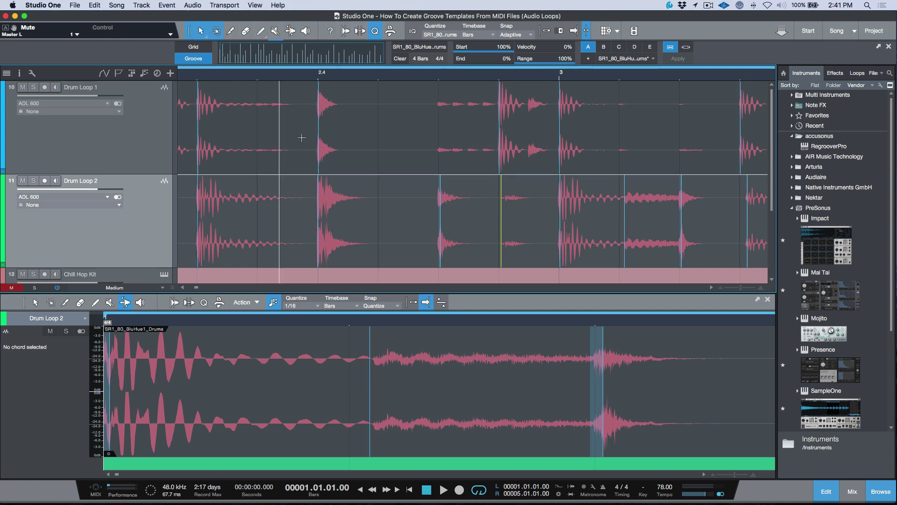
pyautogui.click(392, 237)
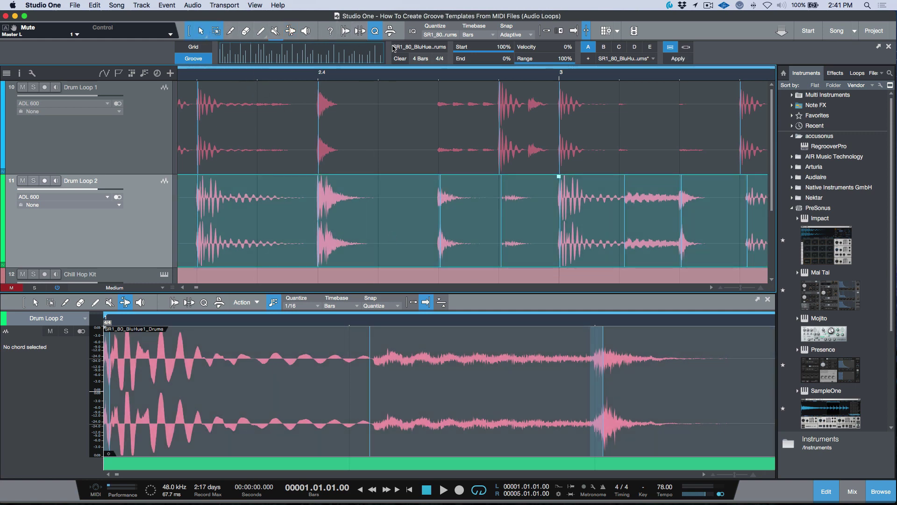
pyautogui.moveTo(381, 251); pyautogui.dragTo(324, 56)
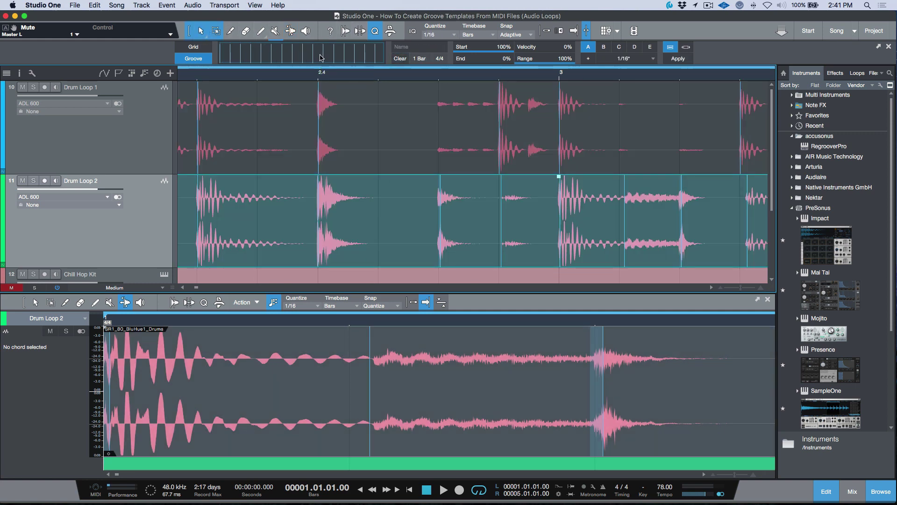
# - Apply the SR1_80_BluHue1_Drums groove to the Drum Loop 1 event
pyautogui.click(413, 143)
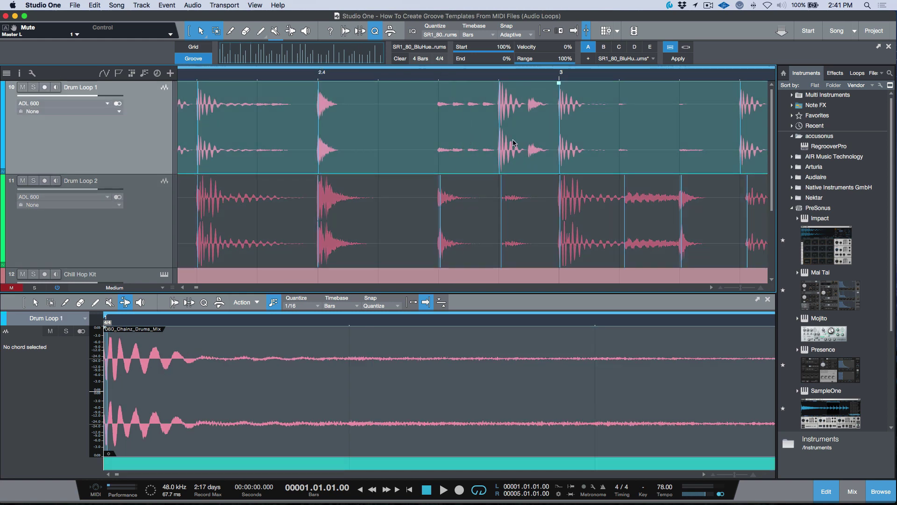
pyautogui.click(677, 58)
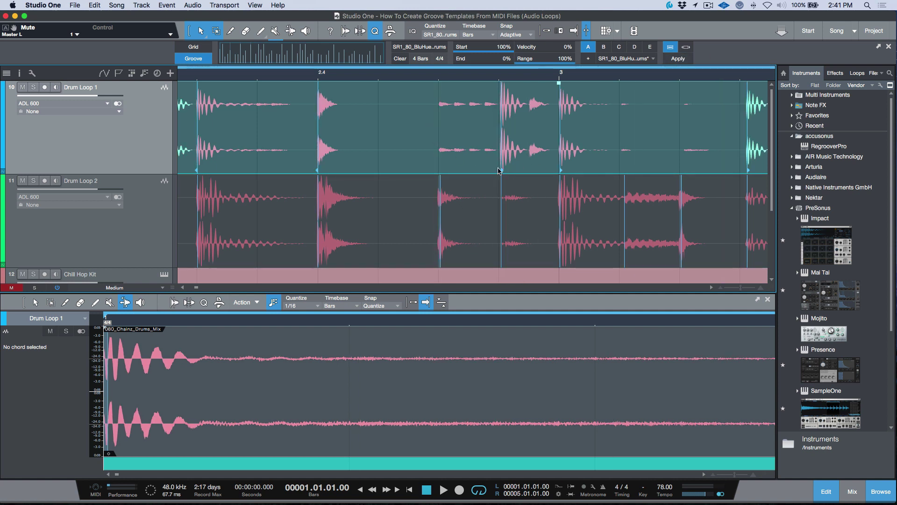
pyautogui.hscroll(3, 494, 177)
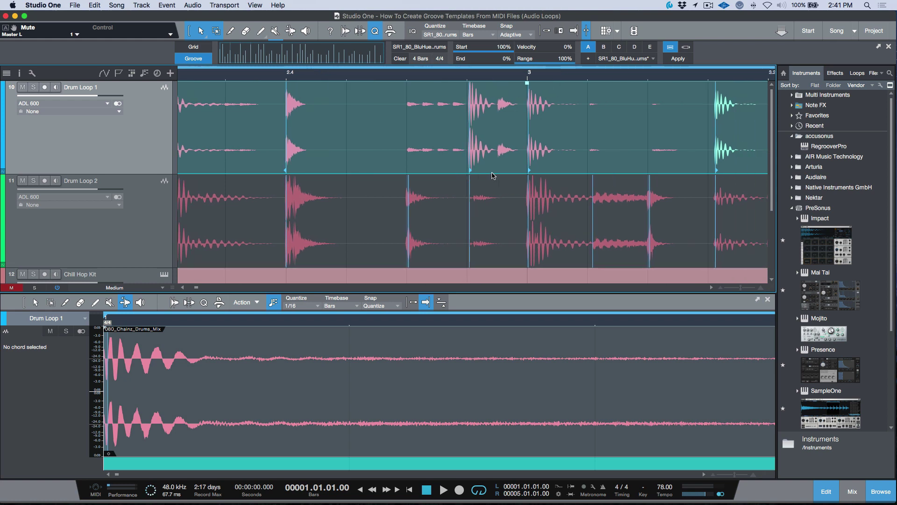
pyautogui.hscroll(-5, 470, 173)
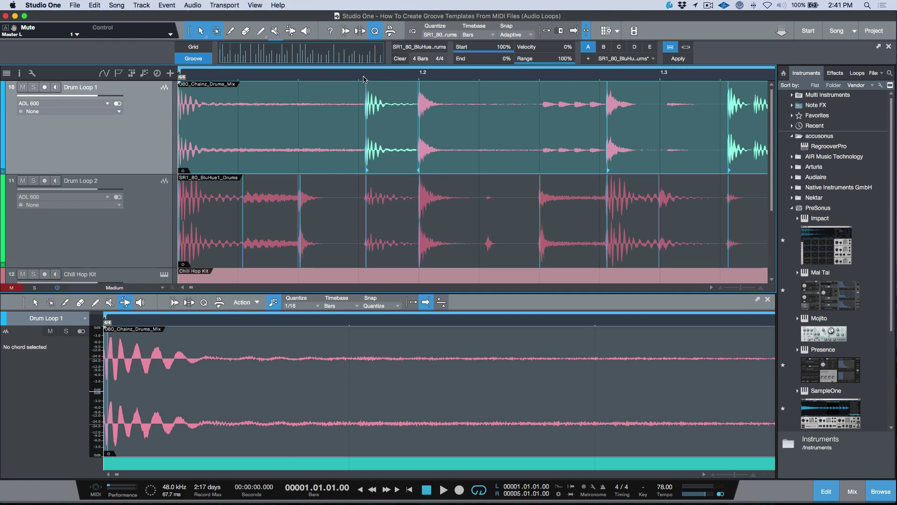
# - Move Drum Loop 1's bend marker just before 1.3 slightly earlier so its hit starts together with Drum Loop 2's kick
pyautogui.moveTo(364, 78)
pyautogui.mouseDown()
pyautogui.moveTo(365, 125)
pyautogui.moveTo(373, 71)
pyautogui.mouseUp()
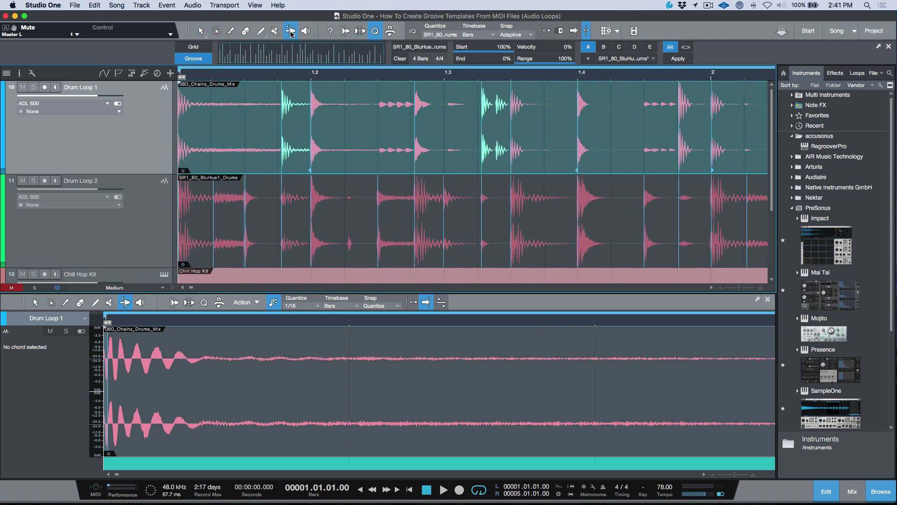
pyautogui.scroll(8, 414, 96)
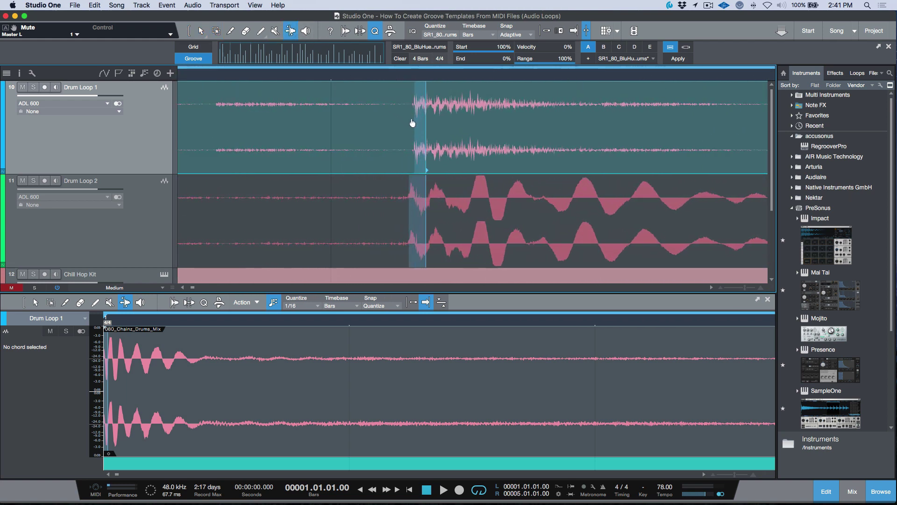
pyautogui.scroll(3, 413, 124)
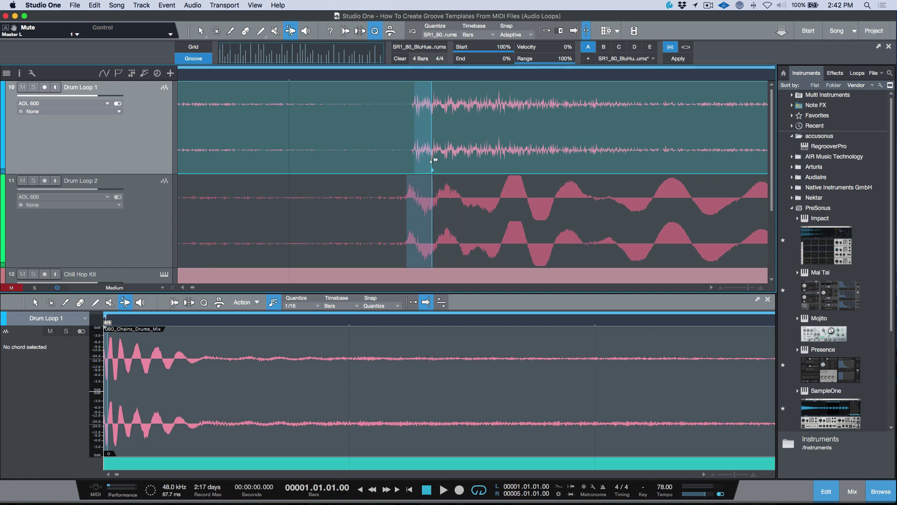
pyautogui.moveTo(433, 159); pyautogui.dragTo(426, 161)
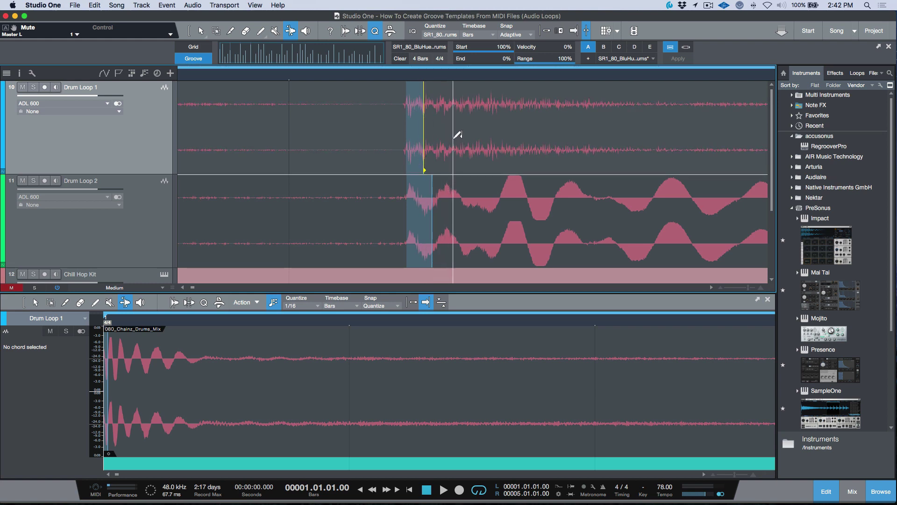
# - Nudge Drum Loop 1's first bend marker after 1.3 to line its hit up with Drum Loop 2's soft hit
pyautogui.press('e')
pyautogui.press('e')
pyautogui.press('e')
pyautogui.press('e')
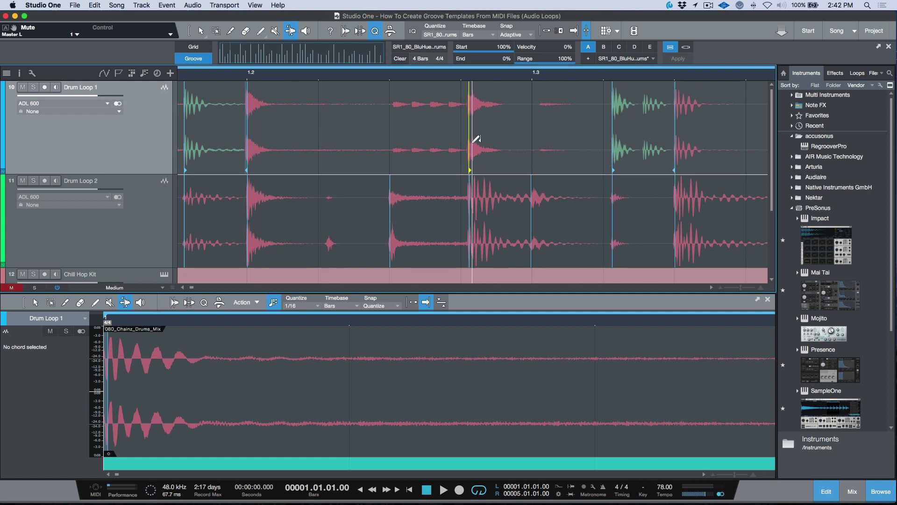
pyautogui.hscroll(4, 533, 115)
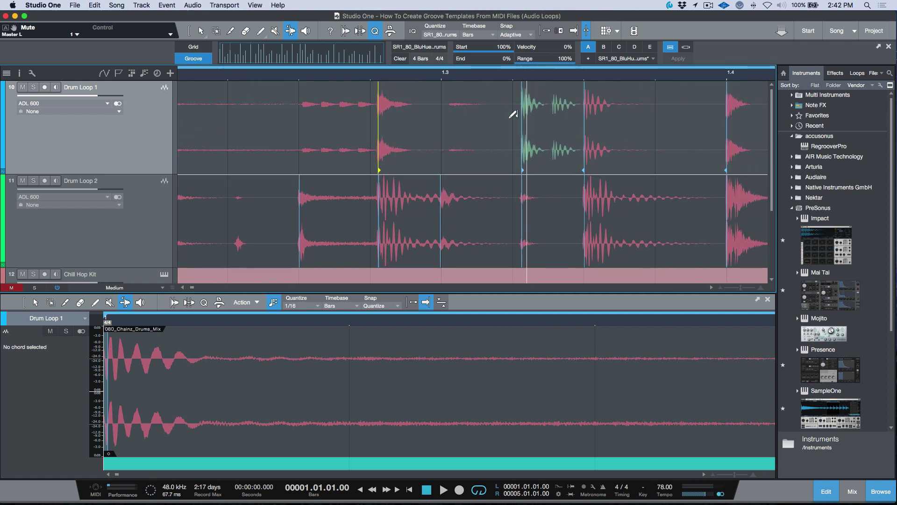
pyautogui.scroll(3, 453, 91)
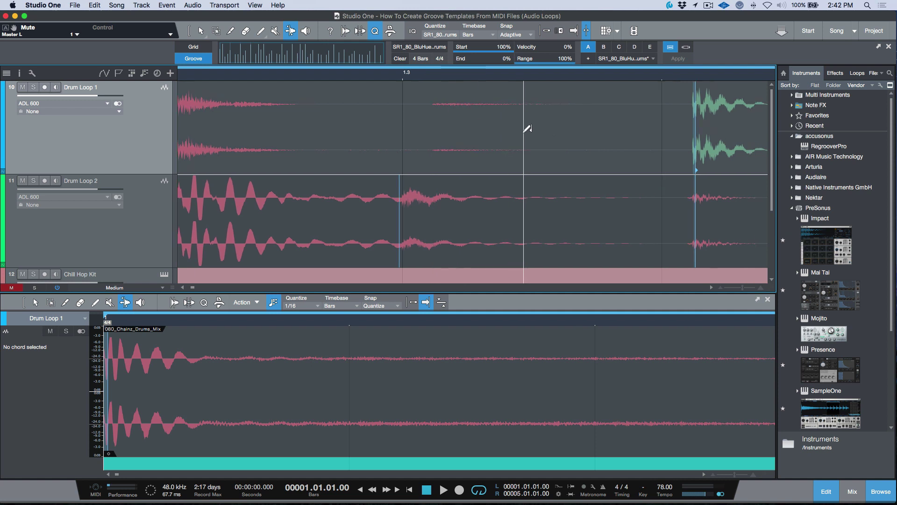
pyautogui.hscroll(5, 484, 125)
pyautogui.scroll(2, 483, 93)
pyautogui.scroll(2, 482, 96)
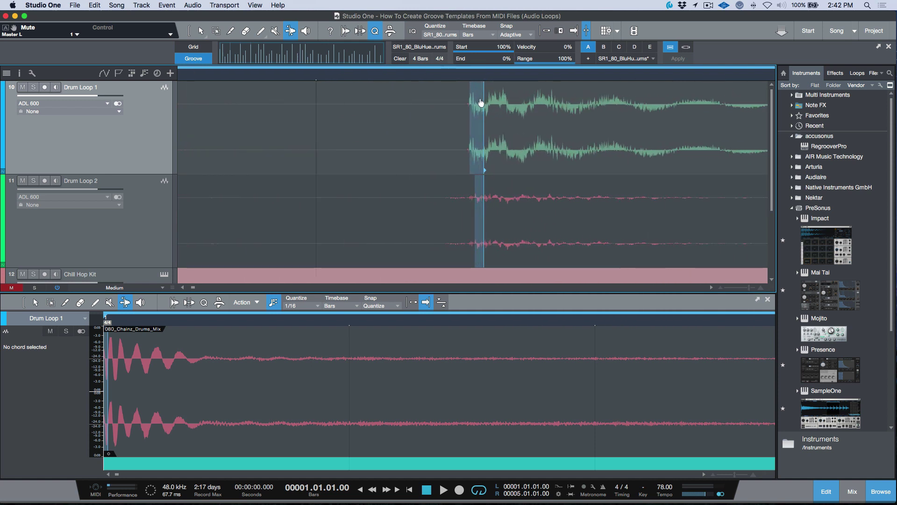
pyautogui.scroll(3, 481, 103)
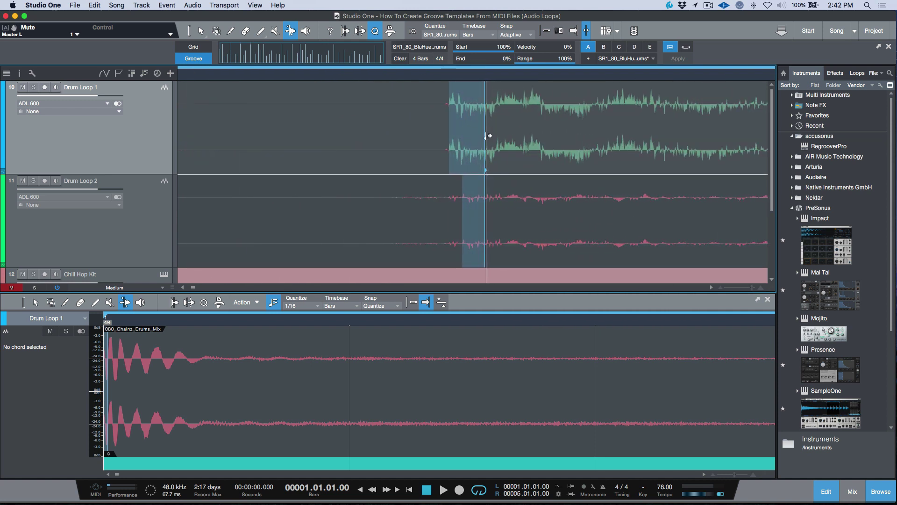
pyautogui.moveTo(487, 139); pyautogui.dragTo(489, 139)
pyautogui.scroll(3, 499, 134)
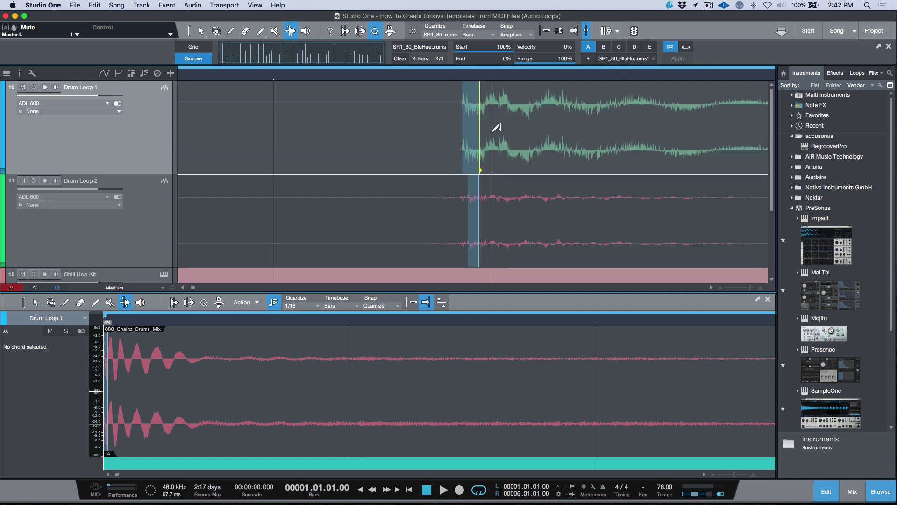
# - Move Drum Loop 1's bend marker midway between 1.3 and 1.4 slightly later to match the start of Drum Loop 2's kick
pyautogui.scroll(-3, 496, 131)
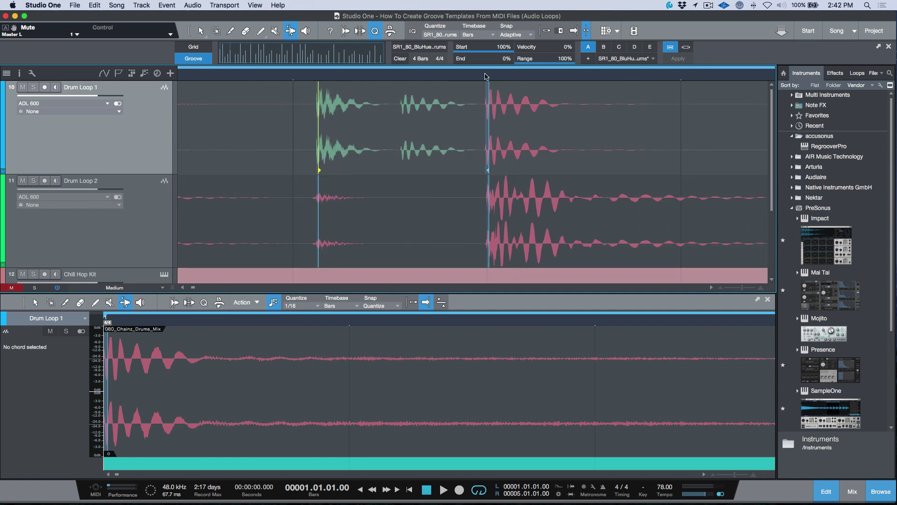
pyautogui.scroll(5, 488, 112)
pyautogui.scroll(2, 488, 112)
pyautogui.moveTo(541, 134); pyautogui.dragTo(557, 133)
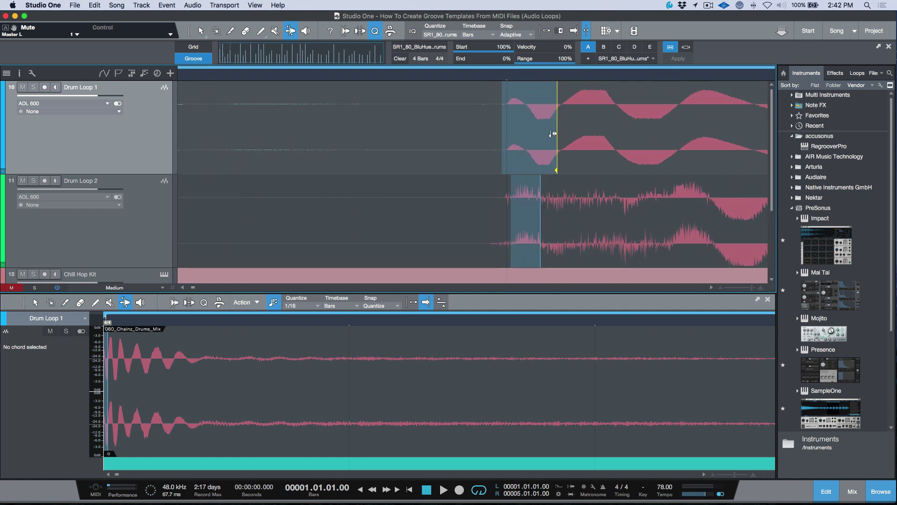
# - Move Drum Loop 1's bend marker at 1.4 slightly earlier to align its hit with the start of Drum Loop 2's hit
pyautogui.scroll(-8, 542, 129)
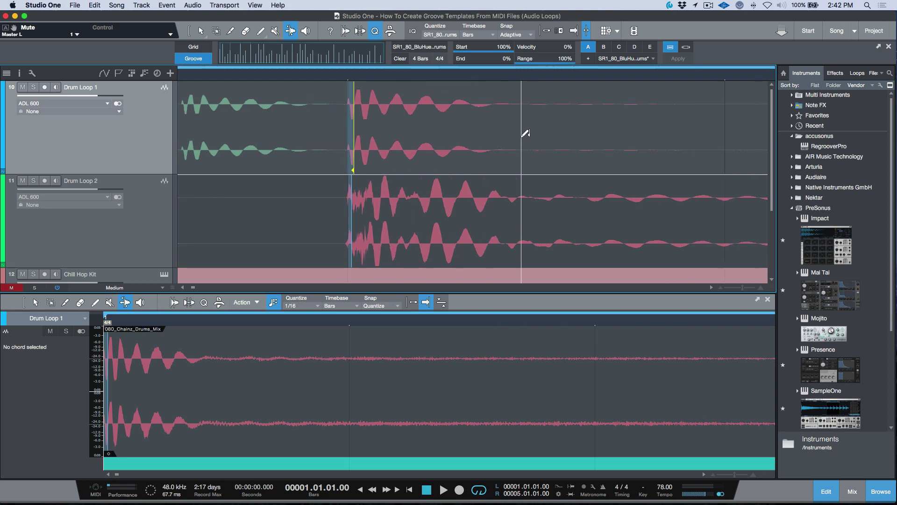
pyautogui.scroll(-3, 525, 134)
pyautogui.hscroll(2, 454, 93)
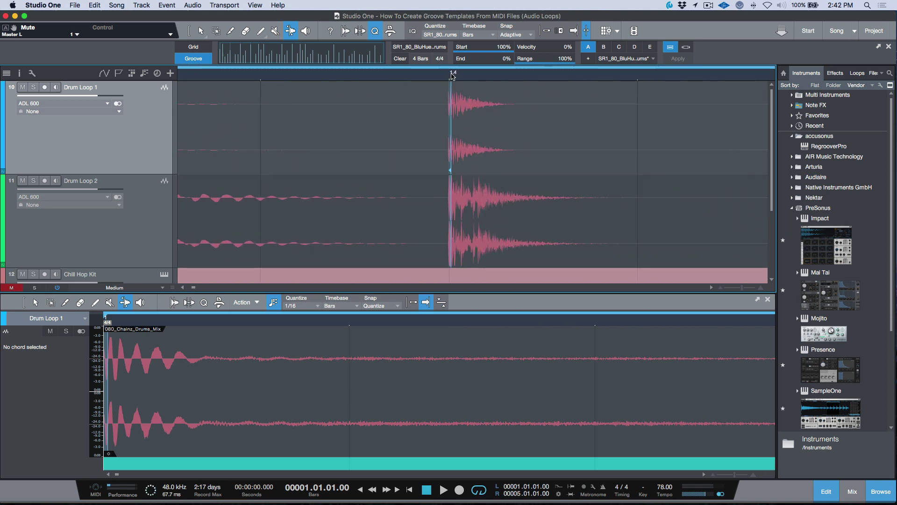
pyautogui.scroll(4, 456, 117)
pyautogui.moveTo(458, 131)
pyautogui.mouseDown()
pyautogui.moveTo(468, 133)
pyautogui.moveTo(465, 126)
pyautogui.moveTo(458, 150)
pyautogui.moveTo(463, 139)
pyautogui.moveTo(407, 140)
pyautogui.moveTo(467, 152)
pyautogui.moveTo(460, 163)
pyautogui.moveTo(401, 166)
pyautogui.moveTo(412, 141)
pyautogui.mouseUp()
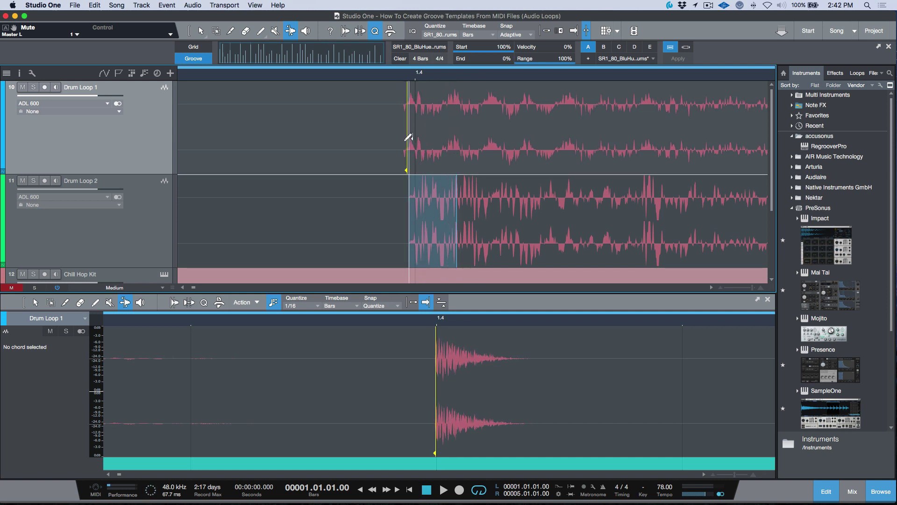
# - Move Drum Loop 1's bend marker at bar 2 slightly earlier to align its hit with the start of Drum Loop 2's kick
pyautogui.scroll(-1, 473, 150)
pyautogui.scroll(5, 467, 149)
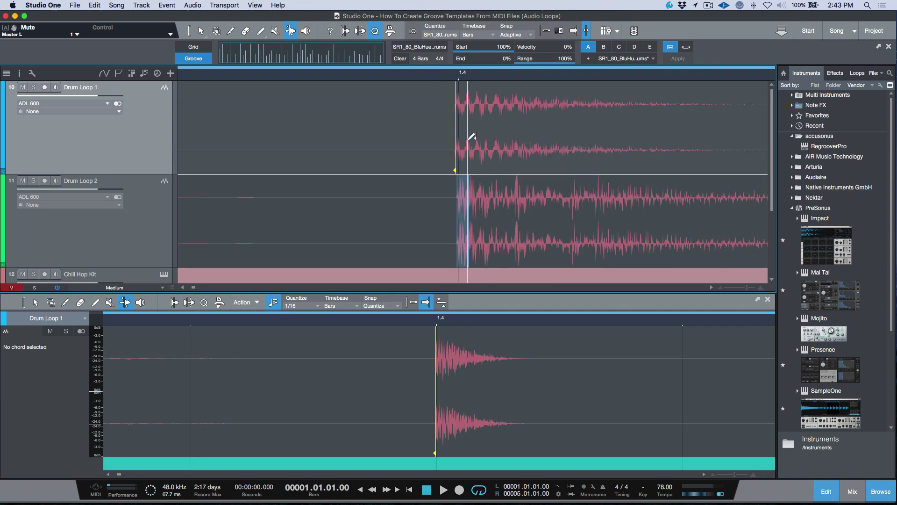
pyautogui.hscroll(6, 465, 159)
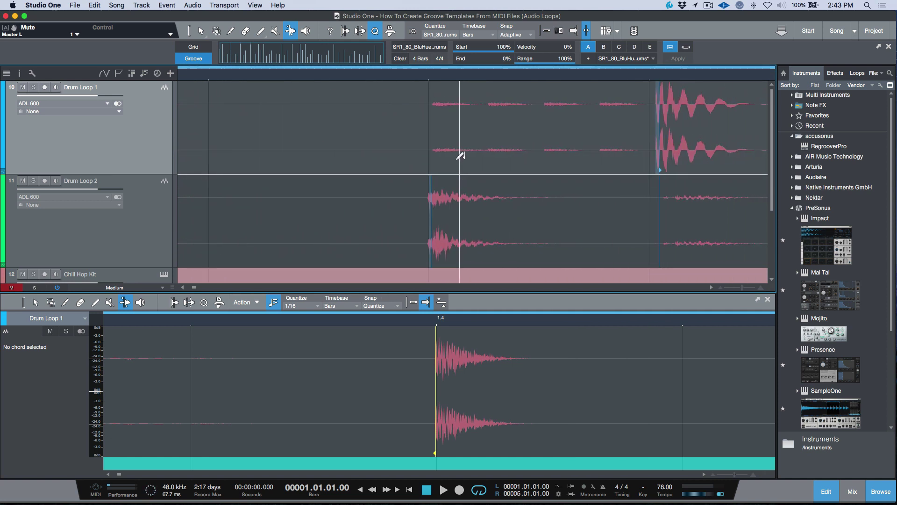
pyautogui.scroll(-4, 546, 82)
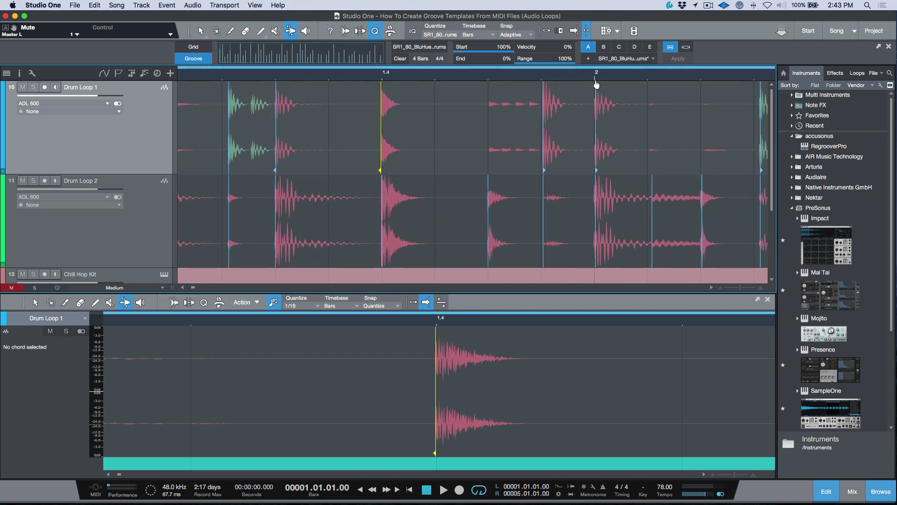
pyautogui.scroll(6, 588, 121)
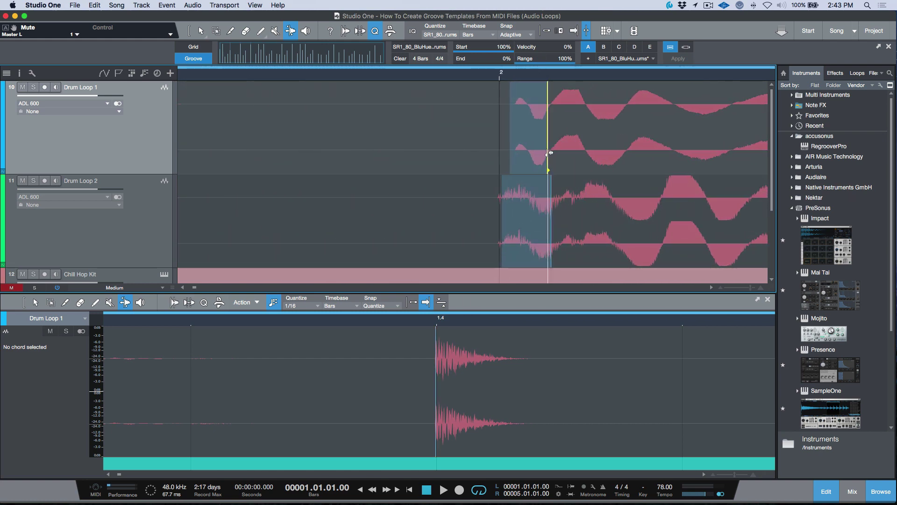
pyautogui.moveTo(549, 153); pyautogui.dragTo(532, 159)
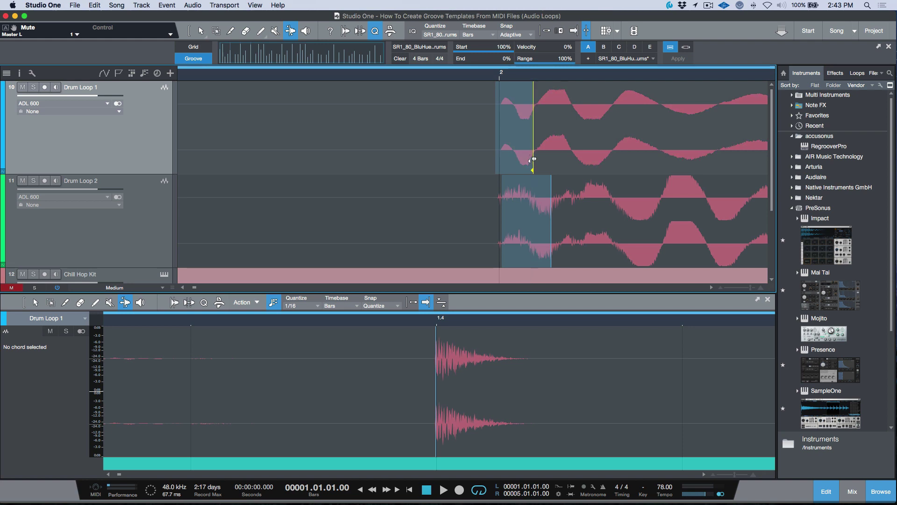
pyautogui.scroll(-5, 536, 155)
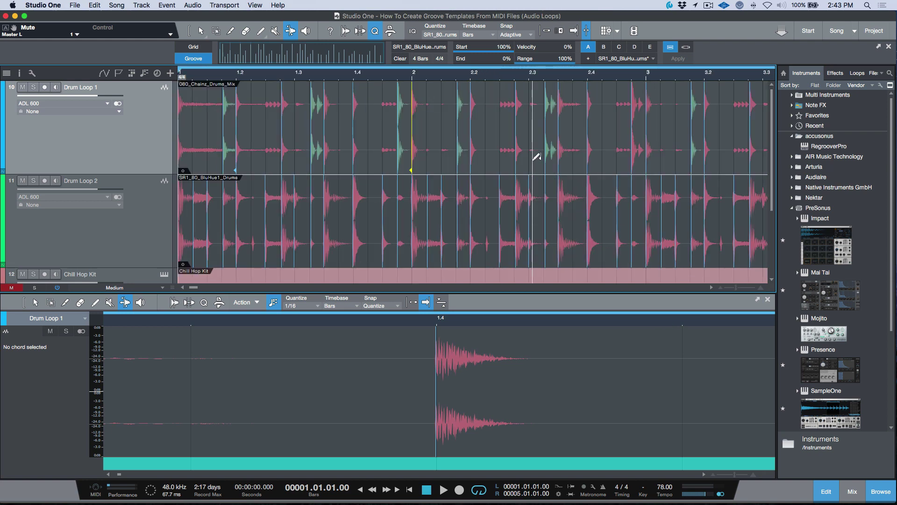
pyautogui.scroll(-3, 537, 156)
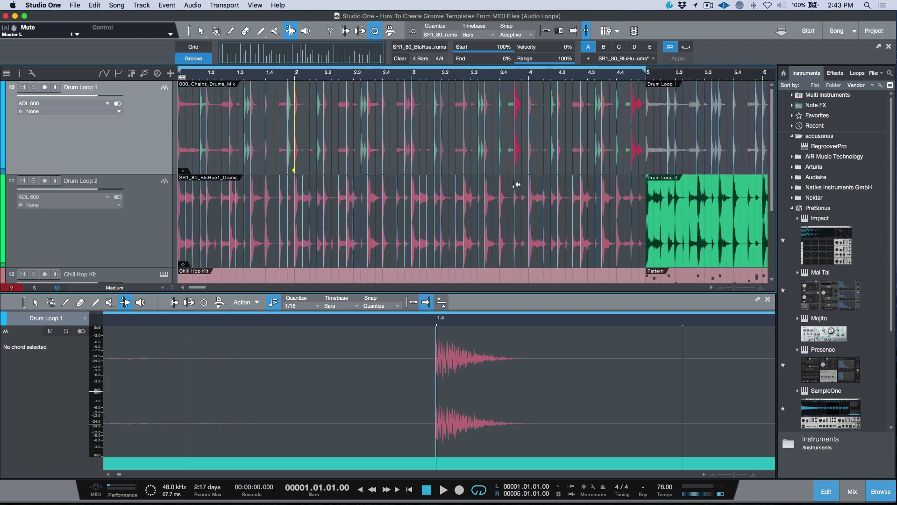
# - Quantize the Chill Hop Kit part in bars 1 to 4 to the groove extracted from SR1_80_BluHue1_Drums
pyautogui.click(199, 32)
pyautogui.click(328, 238)
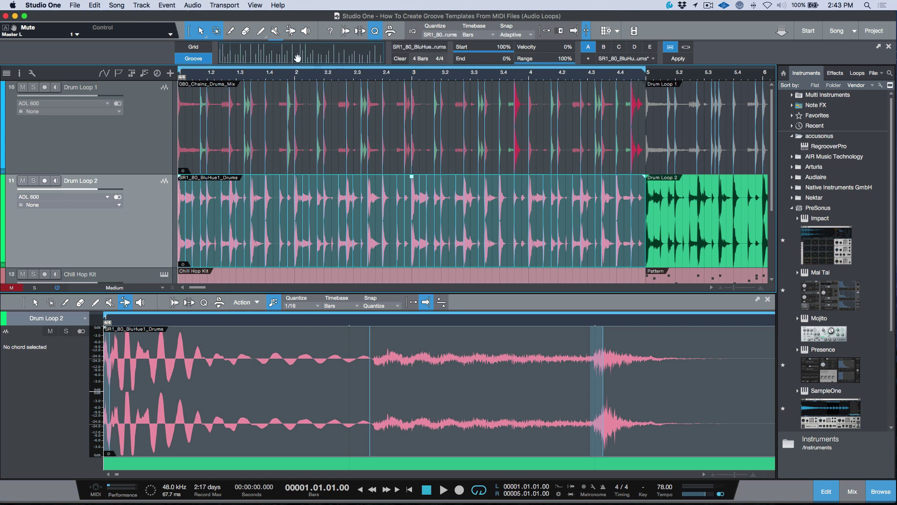
pyautogui.scroll(-3, 296, 148)
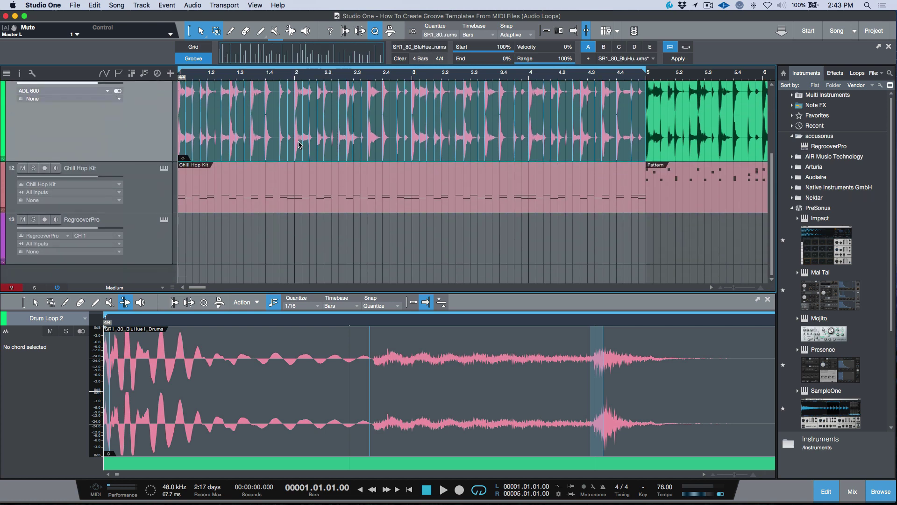
pyautogui.click(295, 205)
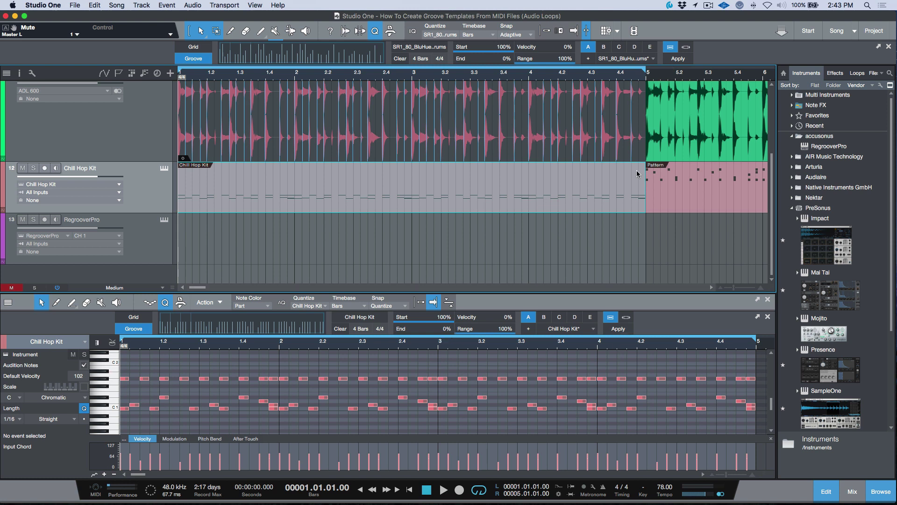
pyautogui.scroll(1, 385, 366)
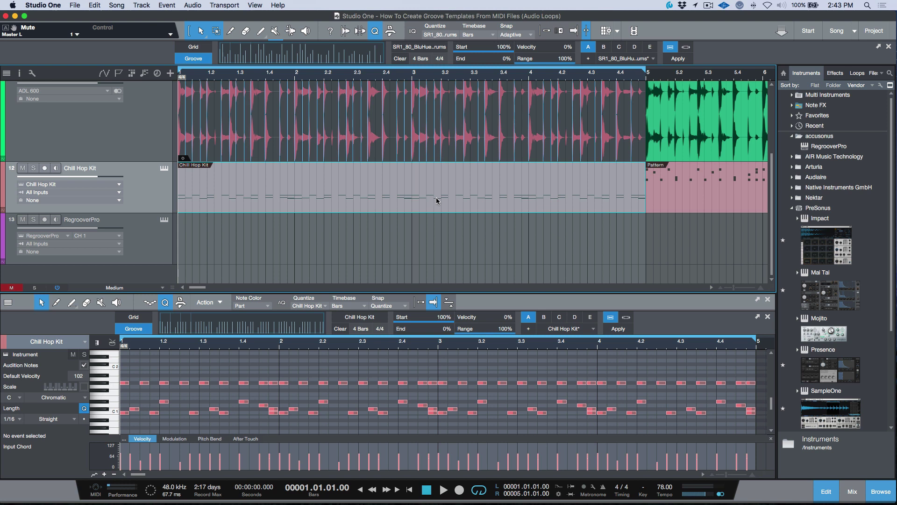
pyautogui.click(677, 58)
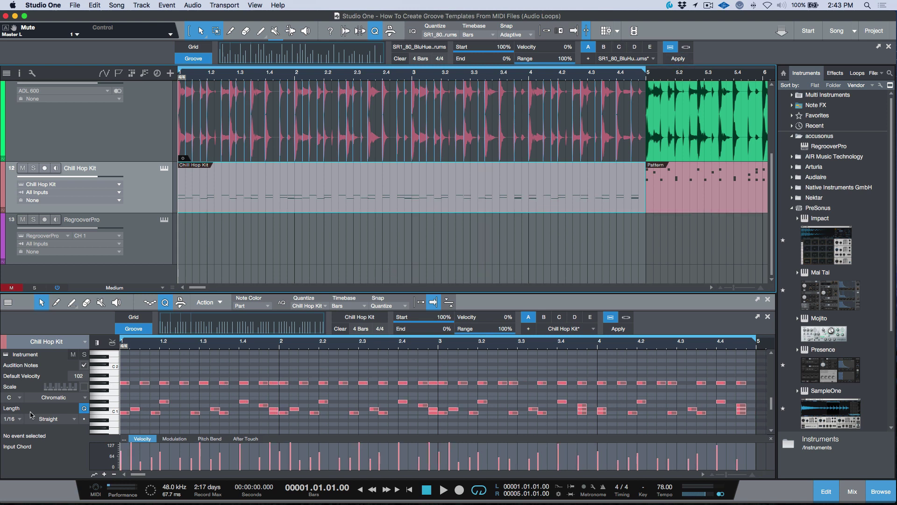
# - Solo the Chill Hop Kit track and play its quantized part from bar 1, adding Drum Loop 2 to the solo during playback
pyautogui.press('s')
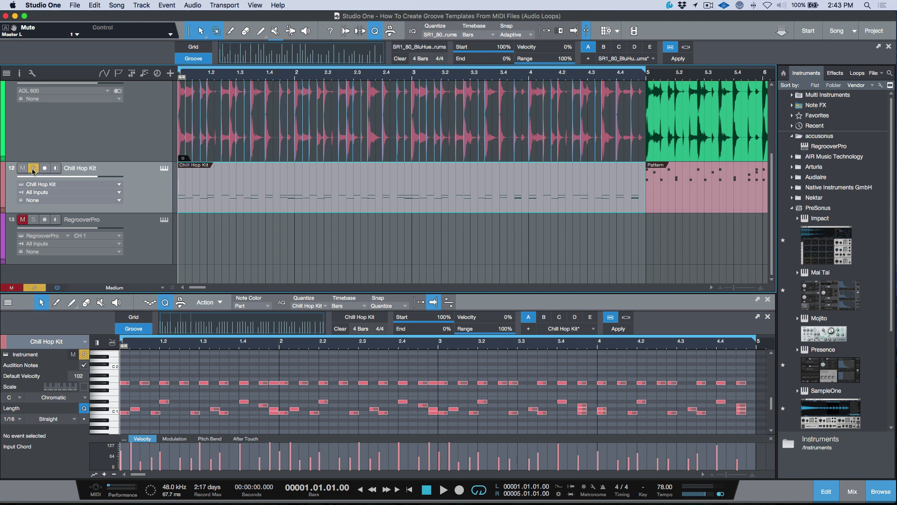
pyautogui.press('space')
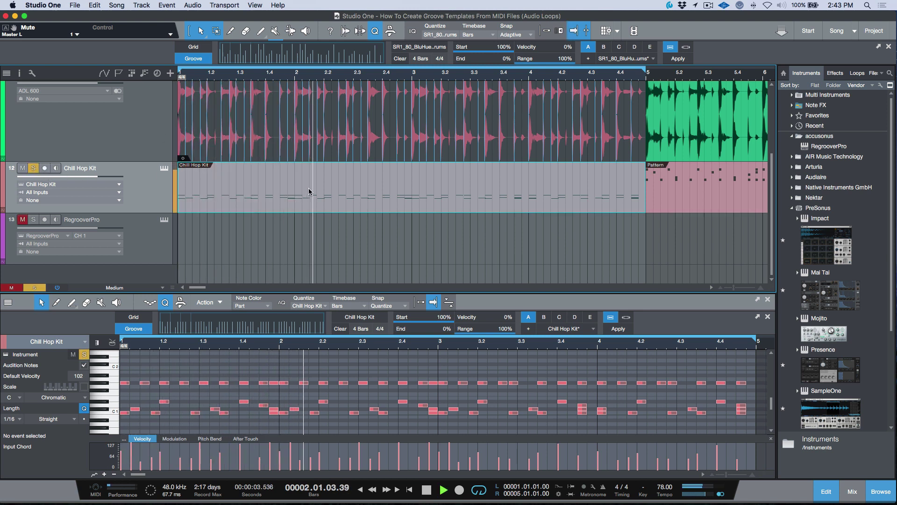
pyautogui.scroll(1, 97, 135)
pyautogui.click(89, 112)
pyautogui.press('s')
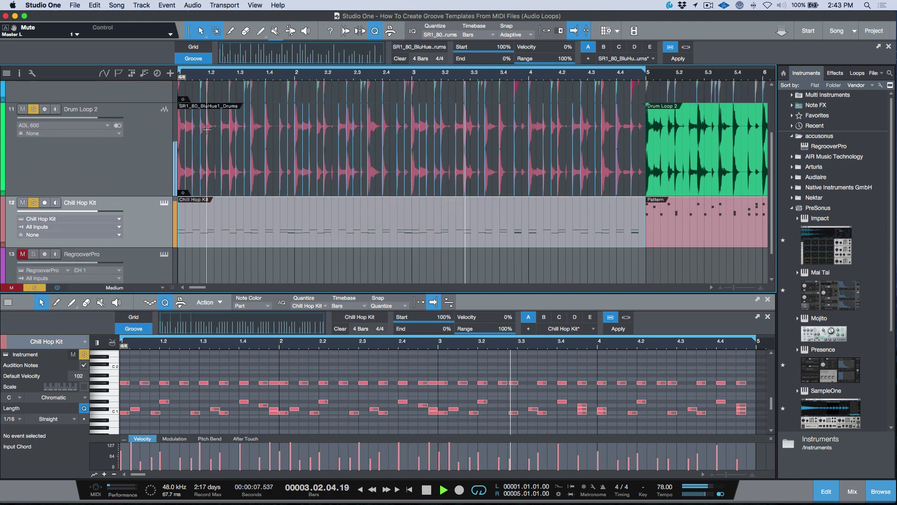
pyautogui.hscroll(1, 406, 182)
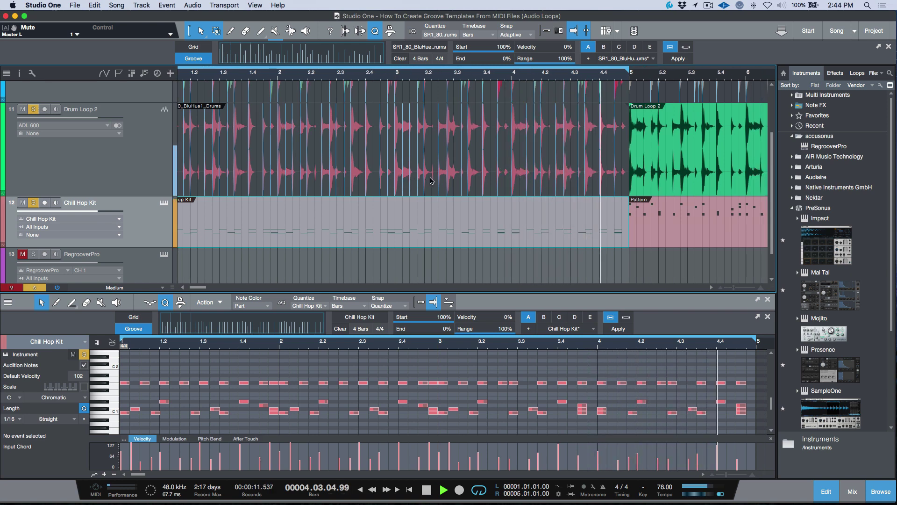
pyautogui.press('space')
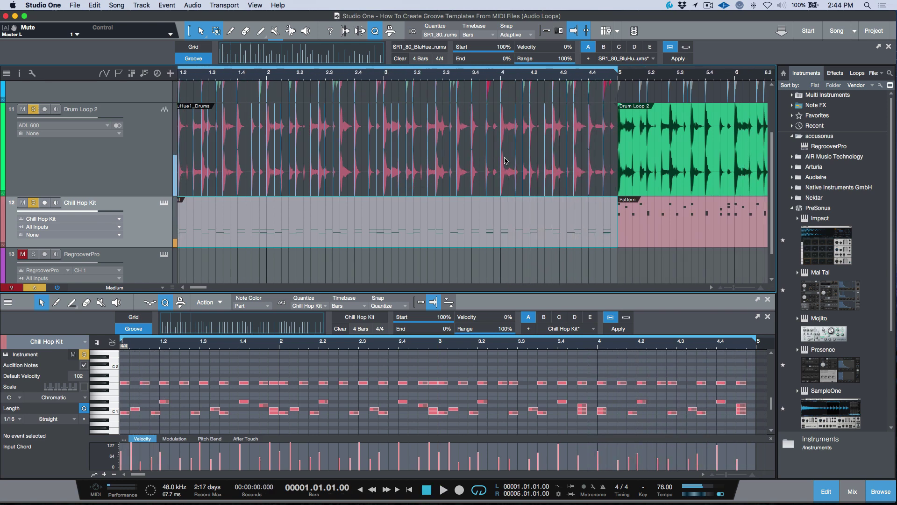
# - Play the Drum Loop 2 event and the Chill Hop Kit pattern together from bar 5 for comparison
pyautogui.click(503, 159)
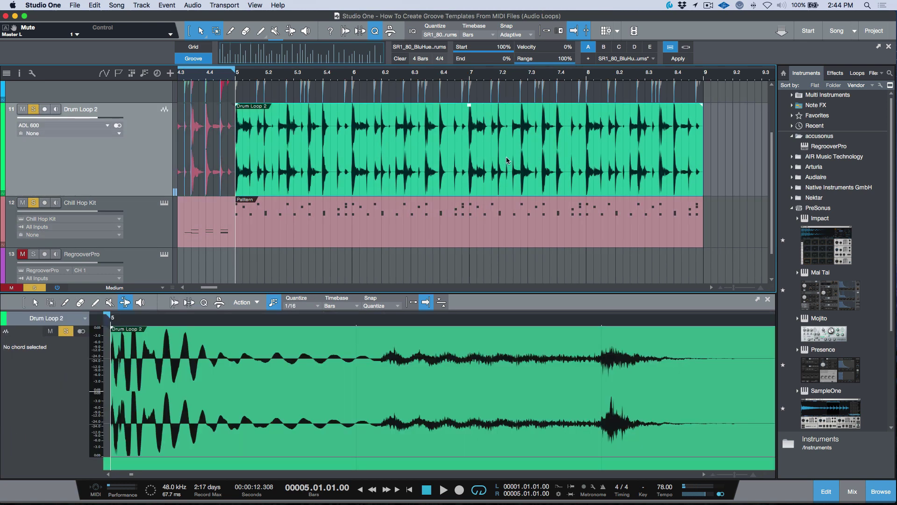
pyautogui.press('space')
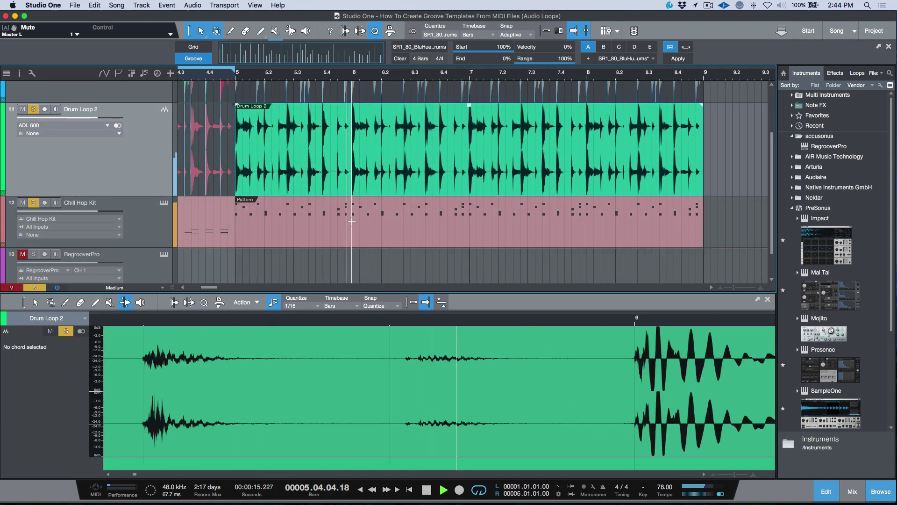
pyautogui.press('space')
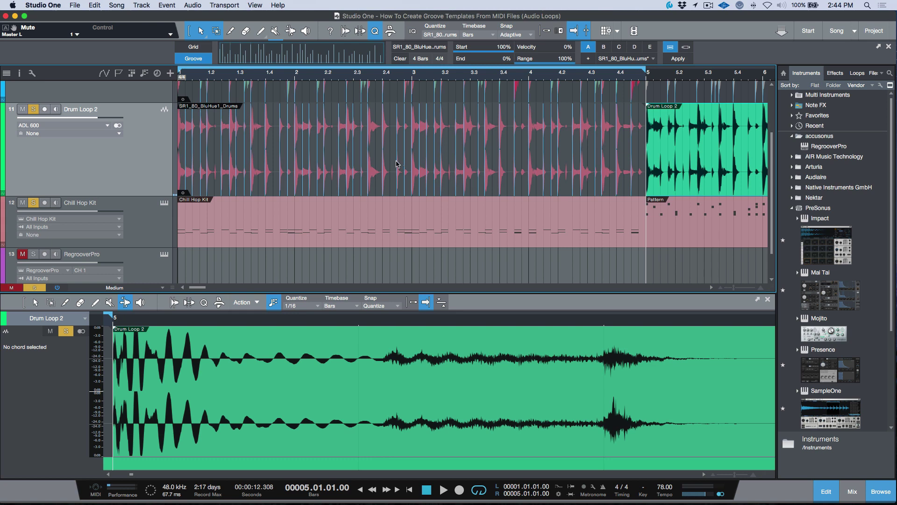
# - Detect the transients in the Drum Loop 2 event at bar 5 and examine its first bend markers
pyautogui.hotkey('shift', 'f')
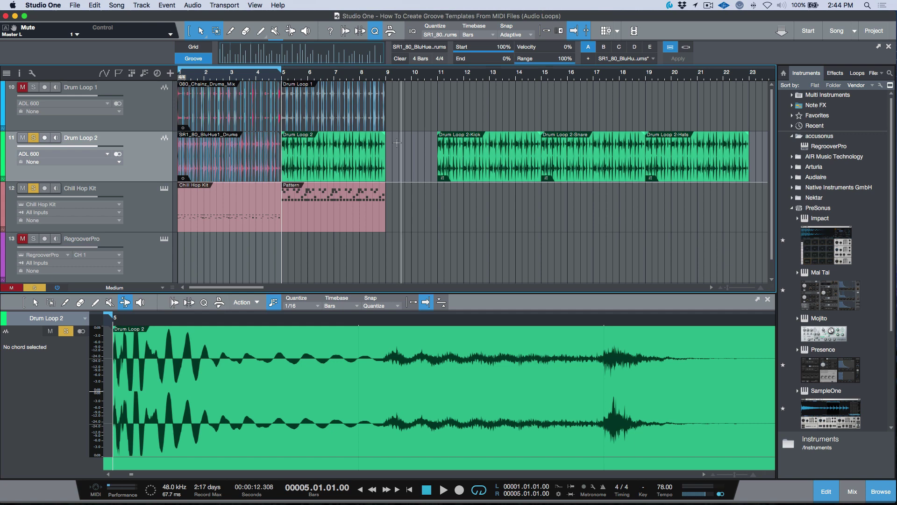
pyautogui.click(358, 171)
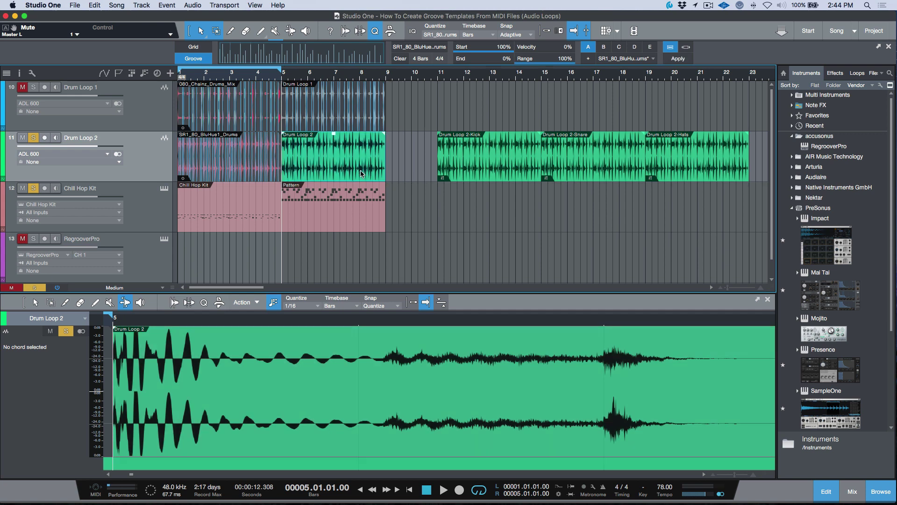
pyautogui.click(361, 173)
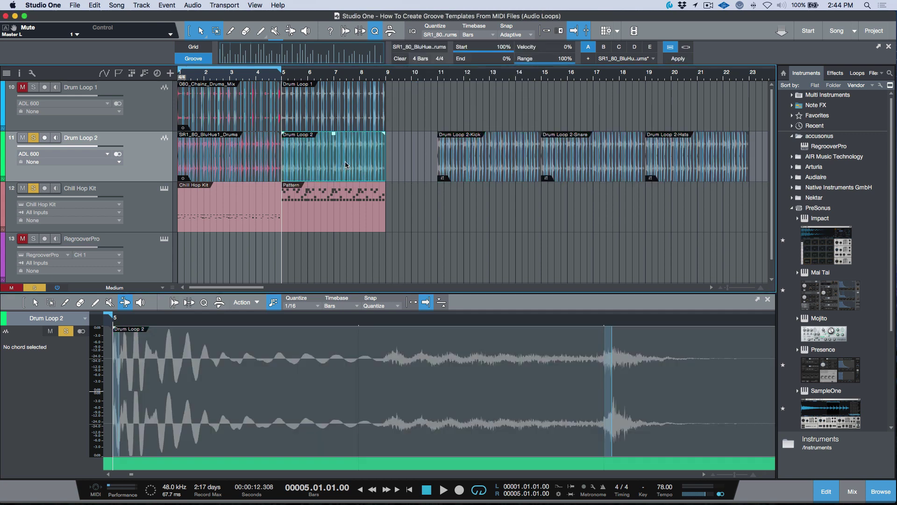
pyautogui.press('z')
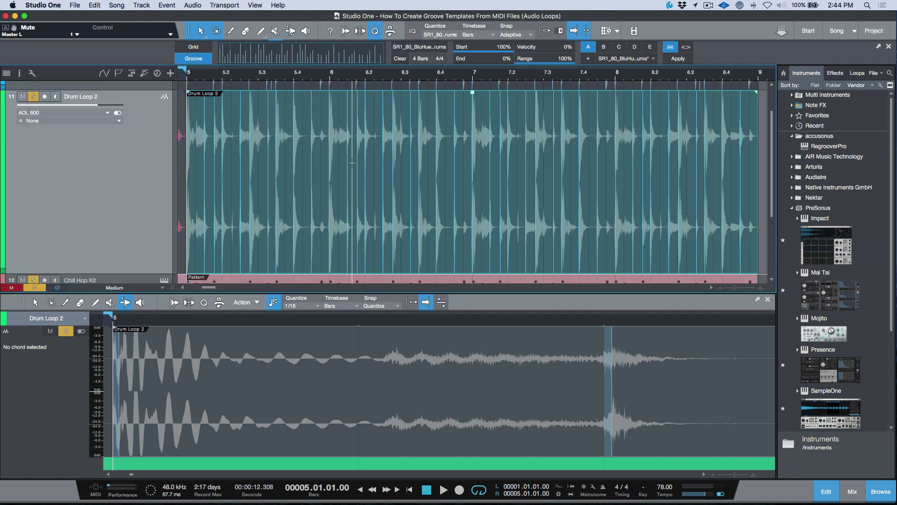
pyautogui.moveTo(223, 81); pyautogui.dragTo(271, 147)
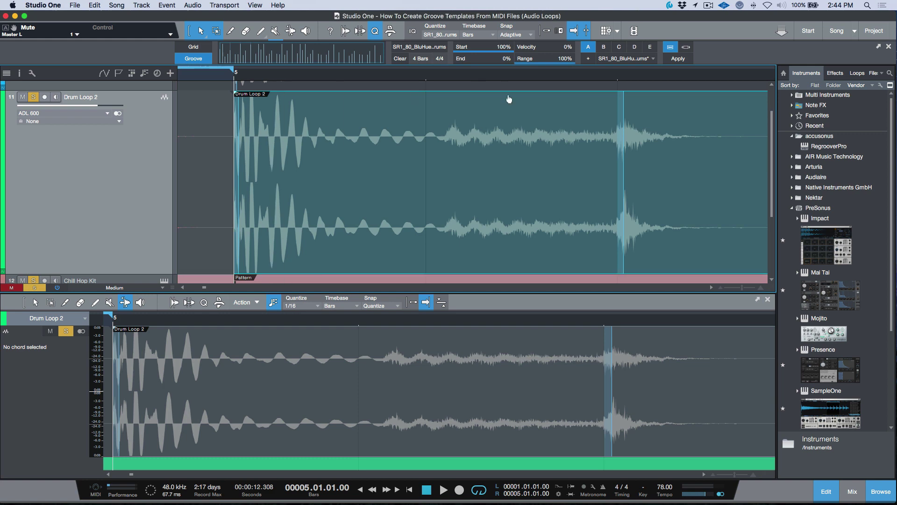
pyautogui.hscroll(3, 514, 87)
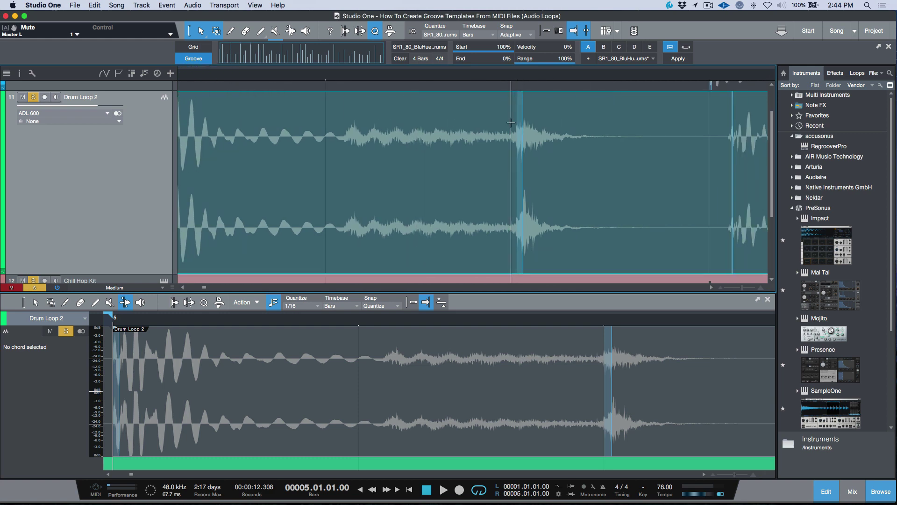
# - Add an instrument track below Drum Loop 2 and convert the transients of the bar 5 Drum Loop 2 event into notes on it
pyautogui.press('Down')
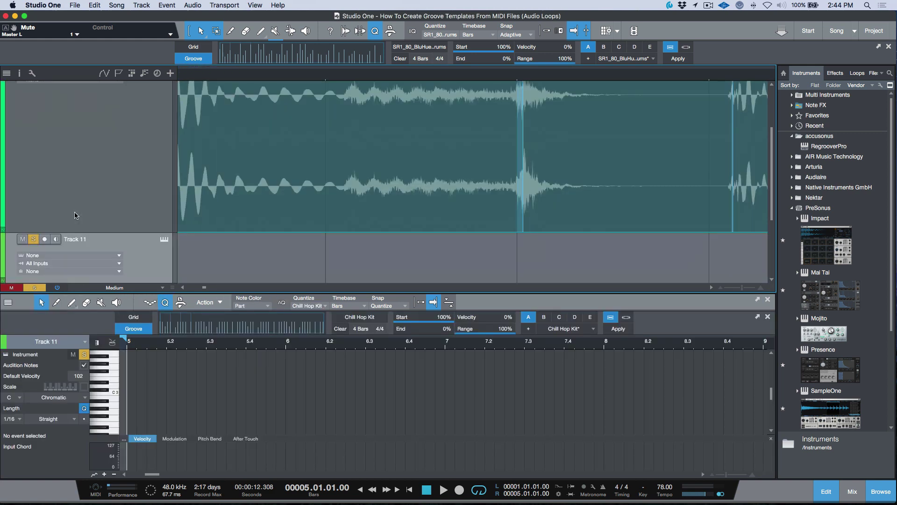
pyautogui.press('z')
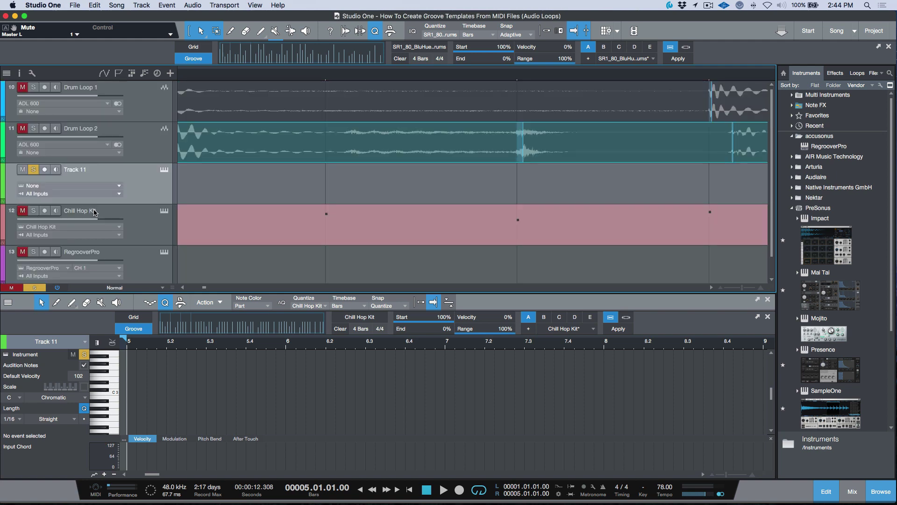
pyautogui.hscroll(-5, 316, 159)
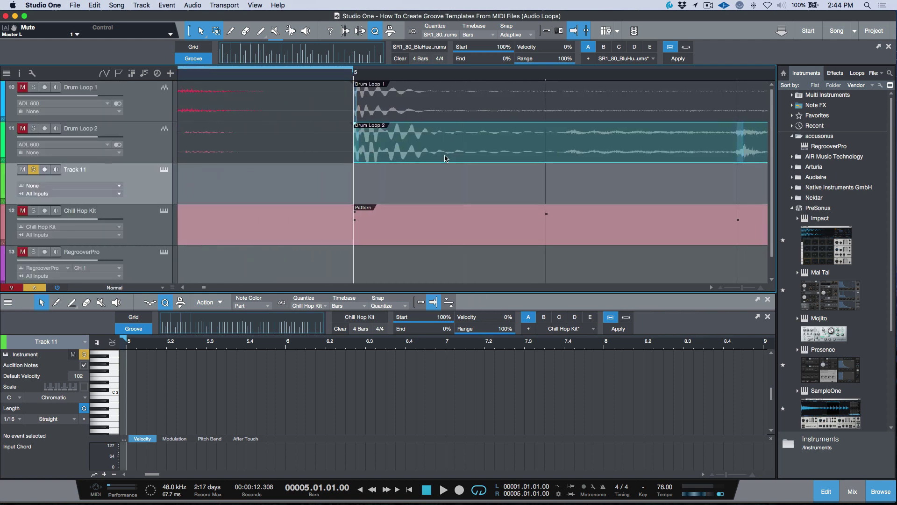
pyautogui.moveTo(444, 158); pyautogui.dragTo(444, 169)
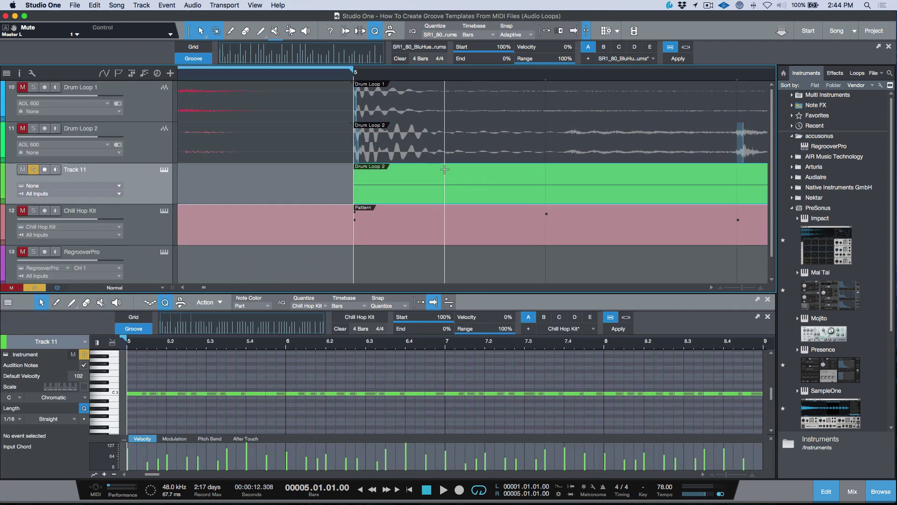
# - Set the length of all the notes extracted from Drum Loop 2 to 1/32
pyautogui.hscroll(-5, 507, 178)
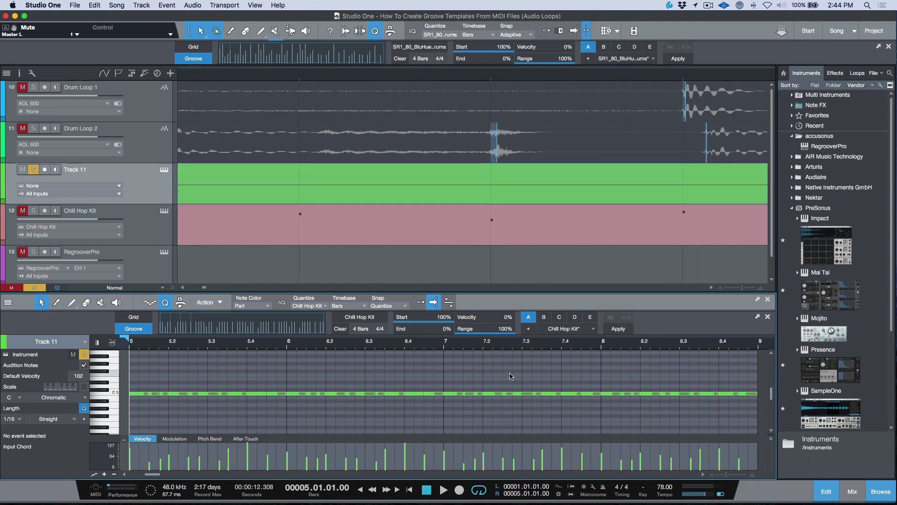
pyautogui.press('super+a')
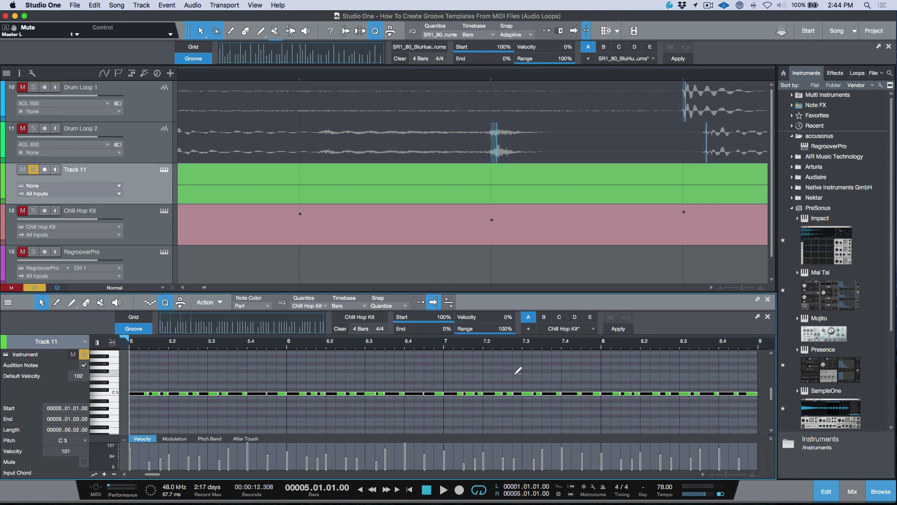
pyautogui.hotkey('alt', 'l')
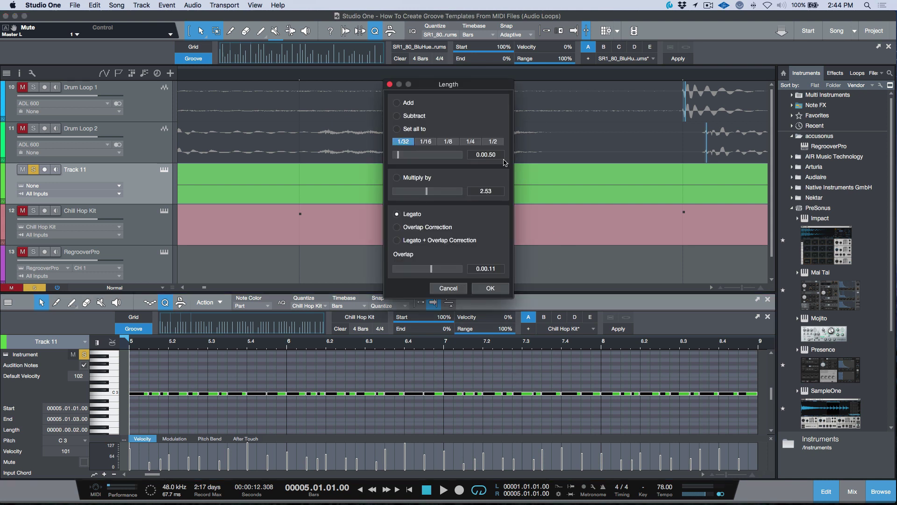
pyautogui.click(396, 129)
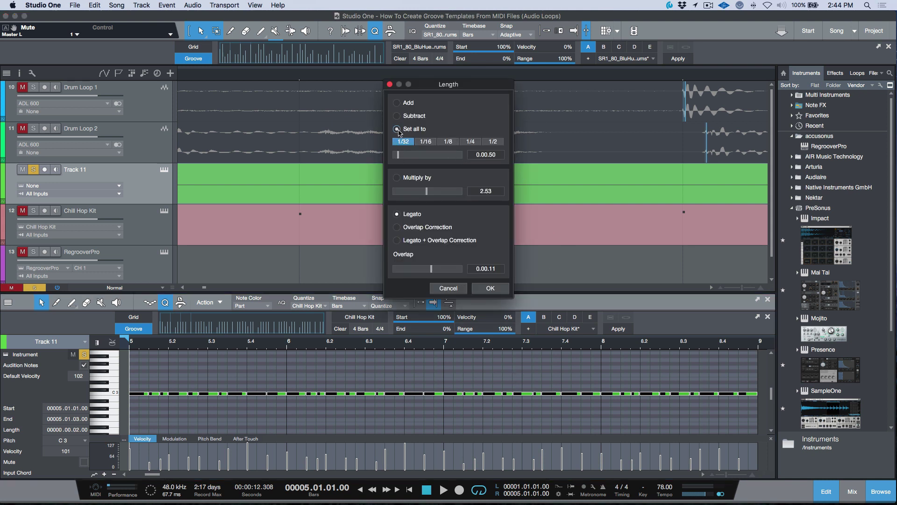
pyautogui.click(490, 288)
pyautogui.hscroll(-10, 443, 226)
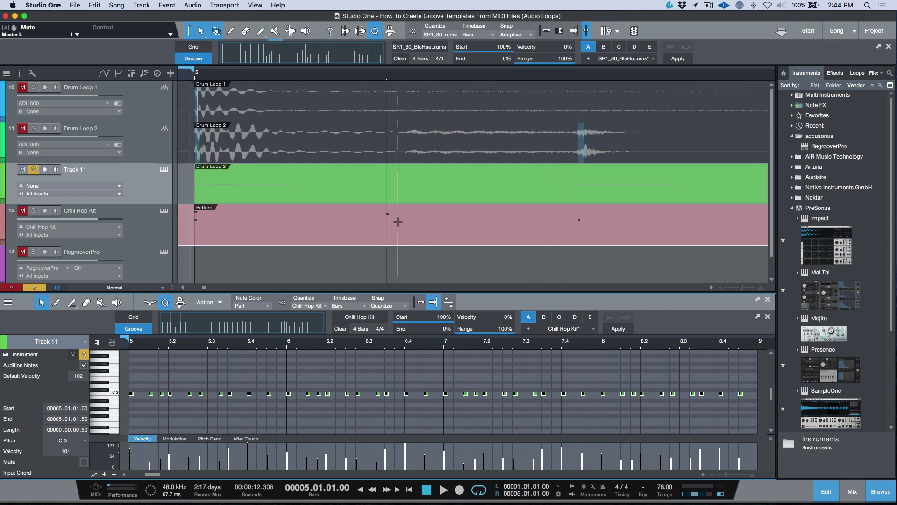
# - Examine how the notes extracted from Drum Loop 2 line up with its transients and the Chill Hop Kit pattern through beats 5.1 to 5.3
pyautogui.hscroll(5, 398, 222)
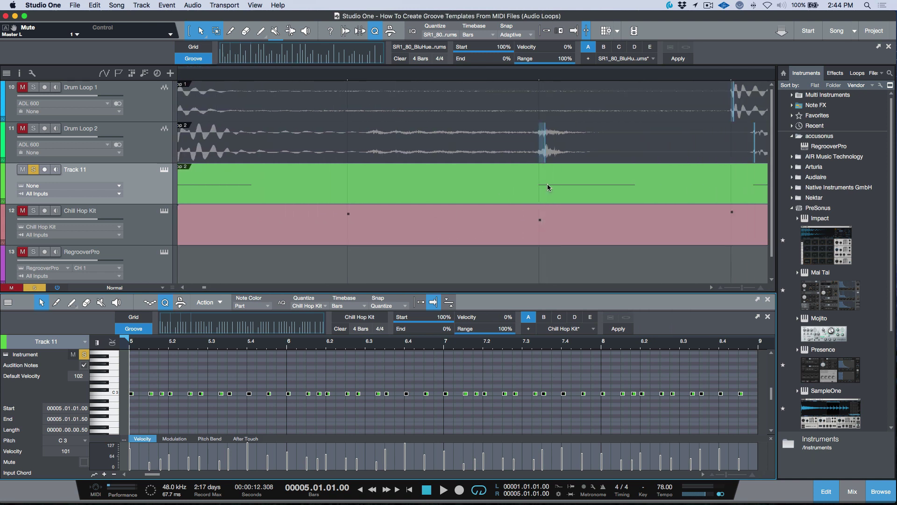
pyautogui.hscroll(10, 537, 197)
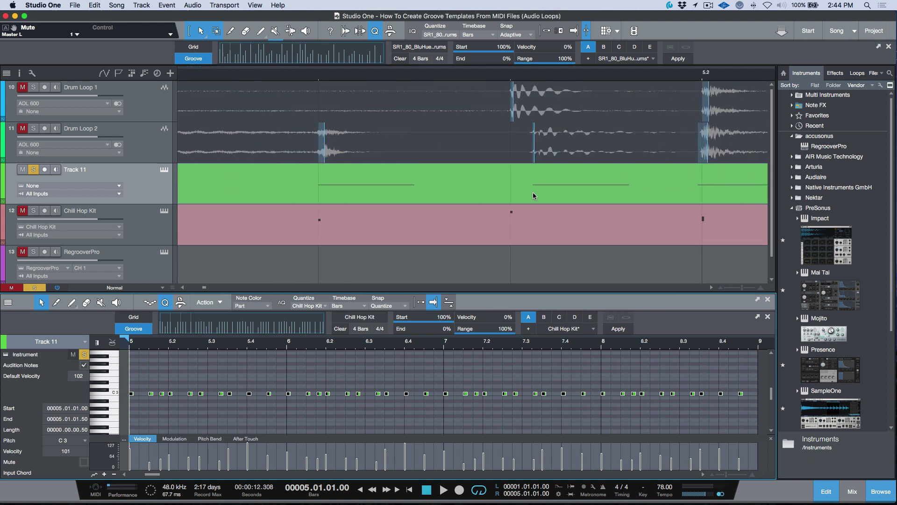
pyautogui.hscroll(1, 495, 194)
pyautogui.hscroll(-5, 476, 193)
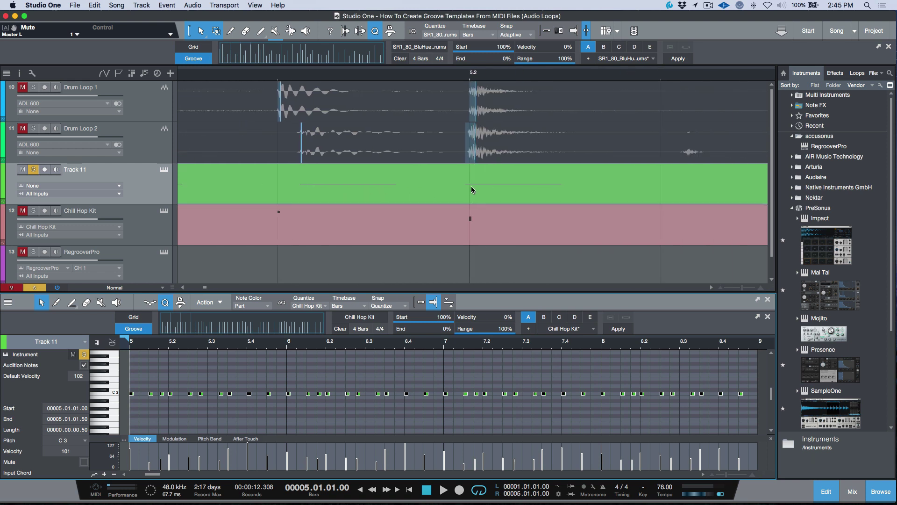
pyautogui.hscroll(7, 469, 192)
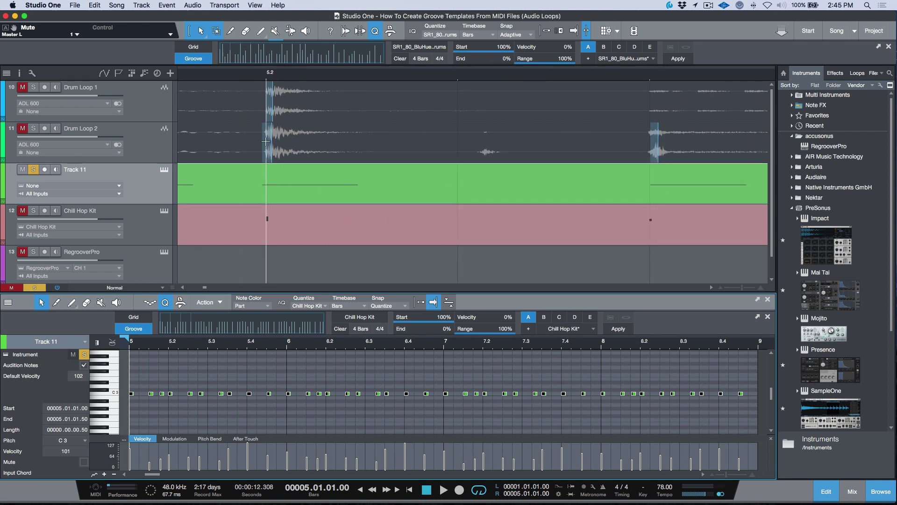
pyautogui.hscroll(6, 260, 151)
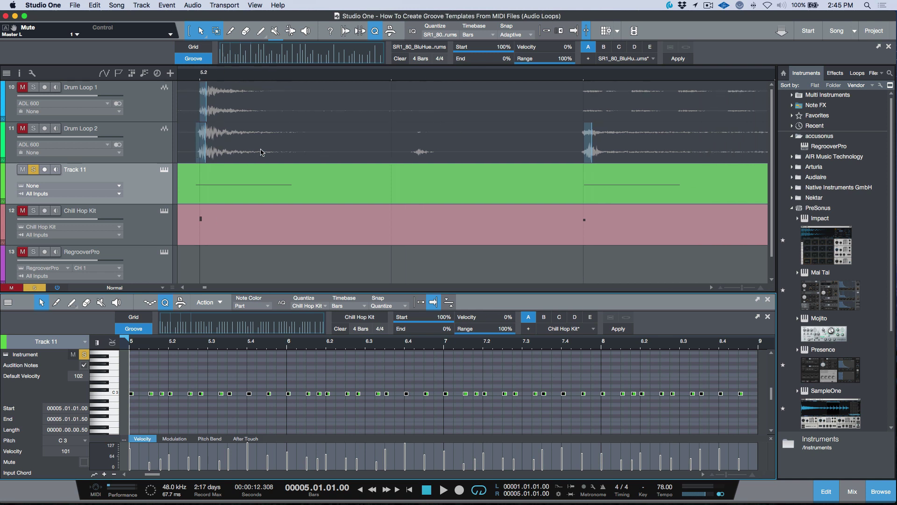
pyautogui.hscroll(1, 490, 164)
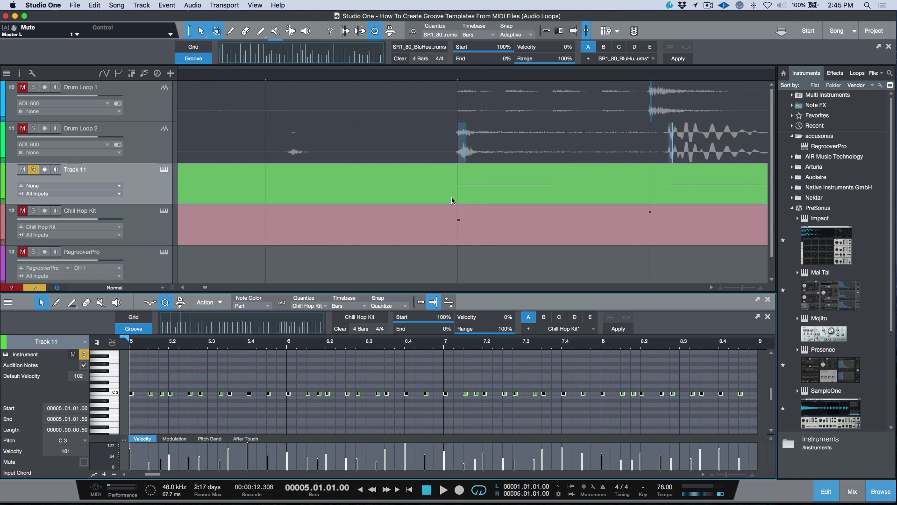
pyautogui.hscroll(8, 459, 225)
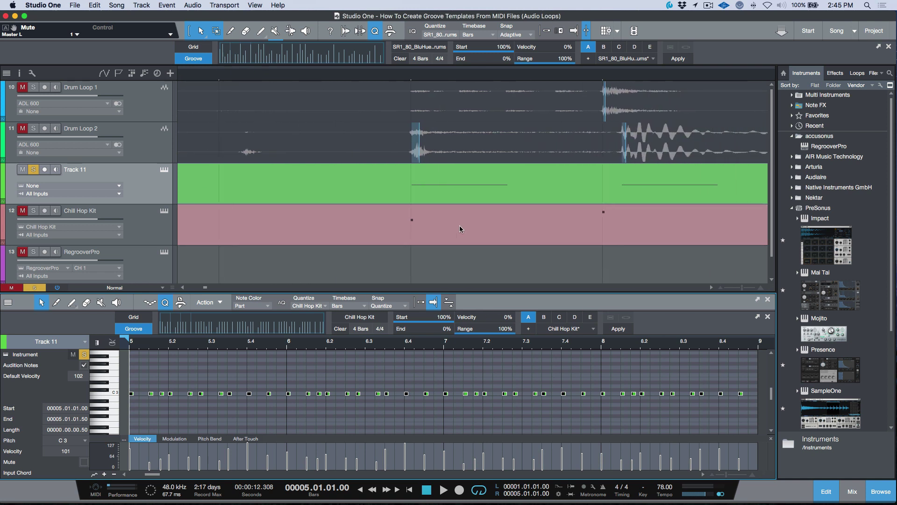
pyautogui.hscroll(7, 459, 218)
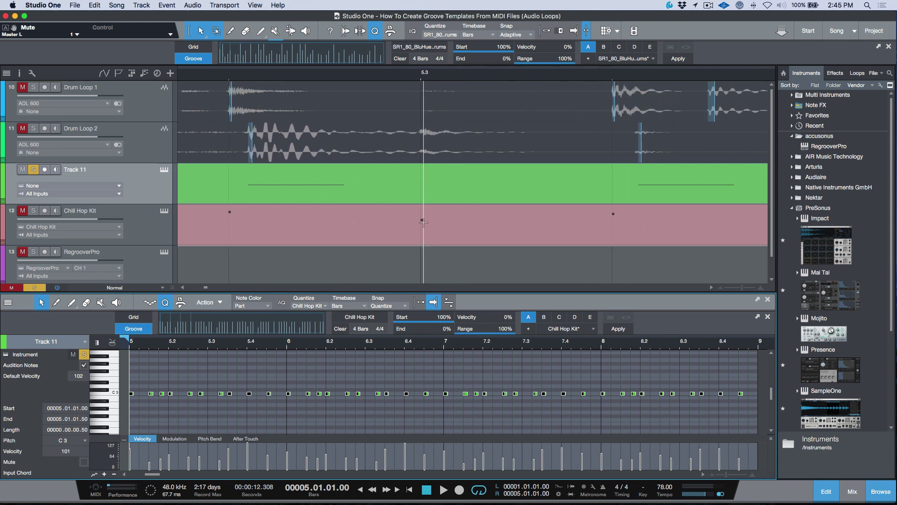
# - Clear the current groove, extract a new one from the bar 5 Drum Loop 2 event, and bring up then cancel storing it as a preset
pyautogui.click(435, 157)
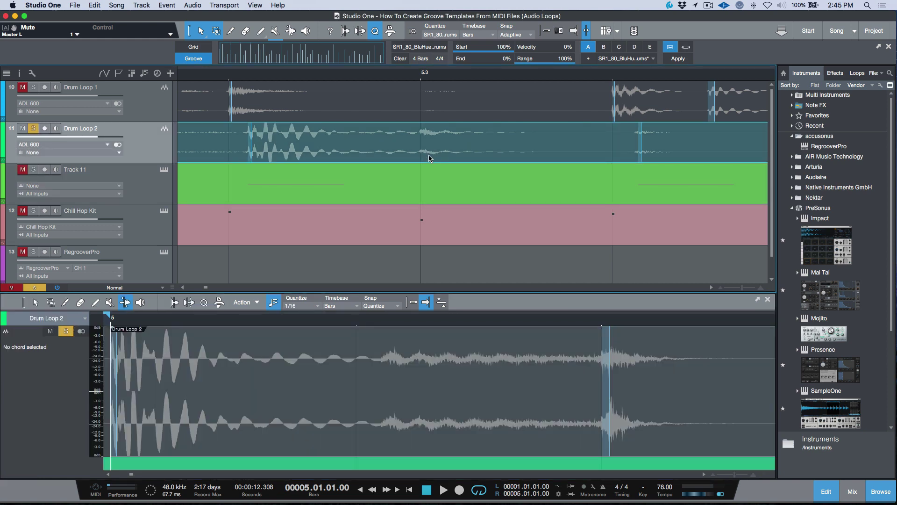
pyautogui.scroll(2, 410, 163)
pyautogui.scroll(-3, 410, 164)
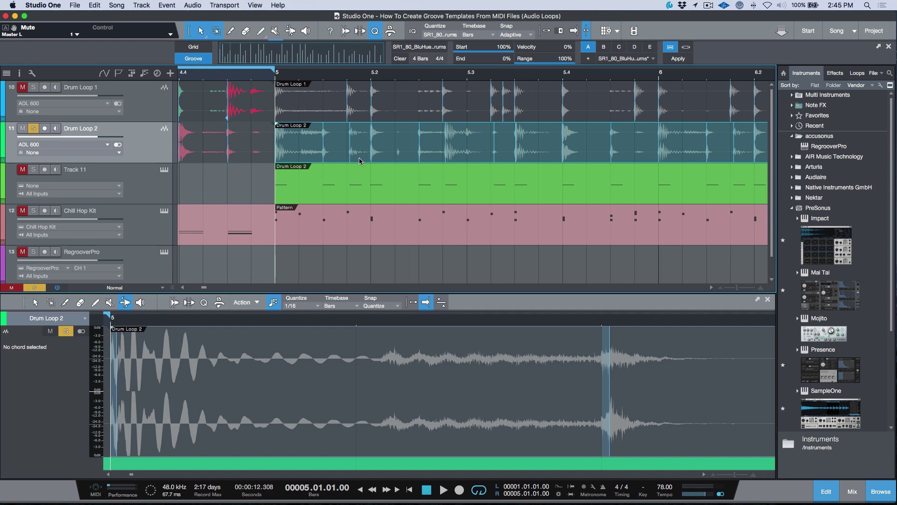
pyautogui.hscroll(1, 418, 153)
pyautogui.scroll(-2, 418, 153)
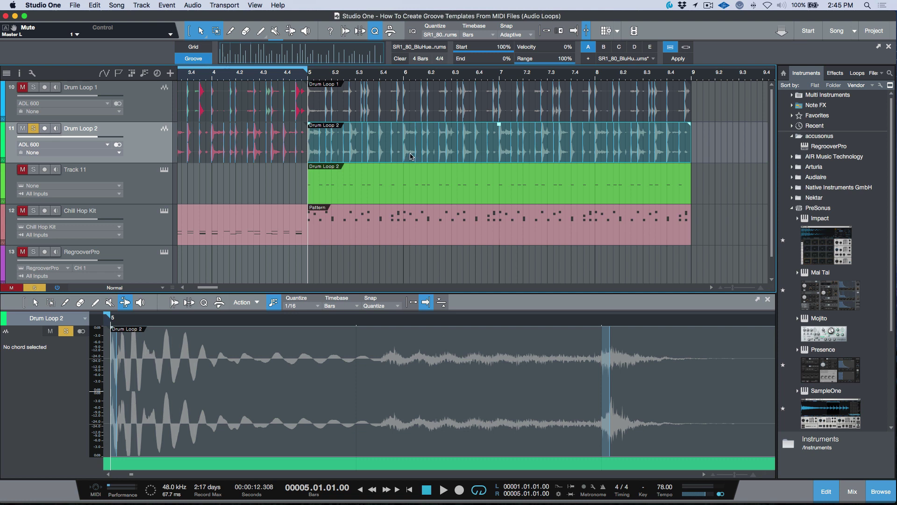
pyautogui.click(401, 59)
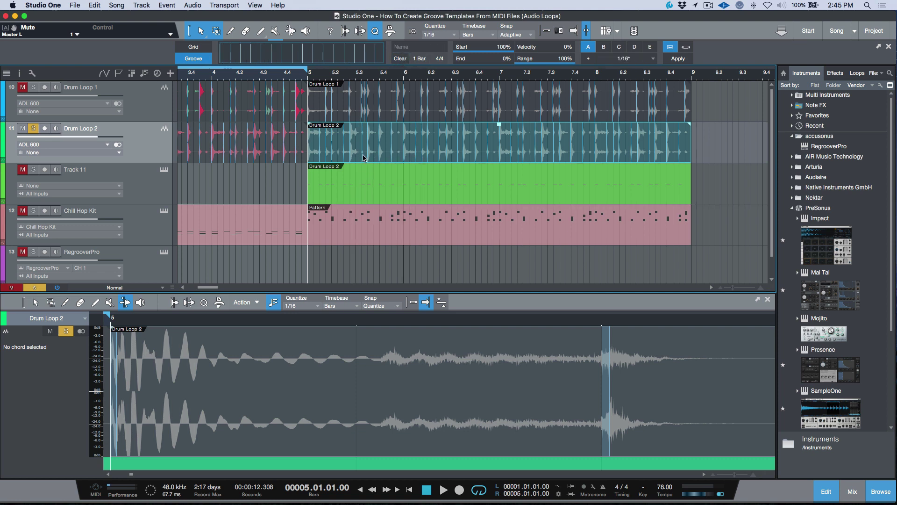
pyautogui.moveTo(363, 158); pyautogui.dragTo(329, 60)
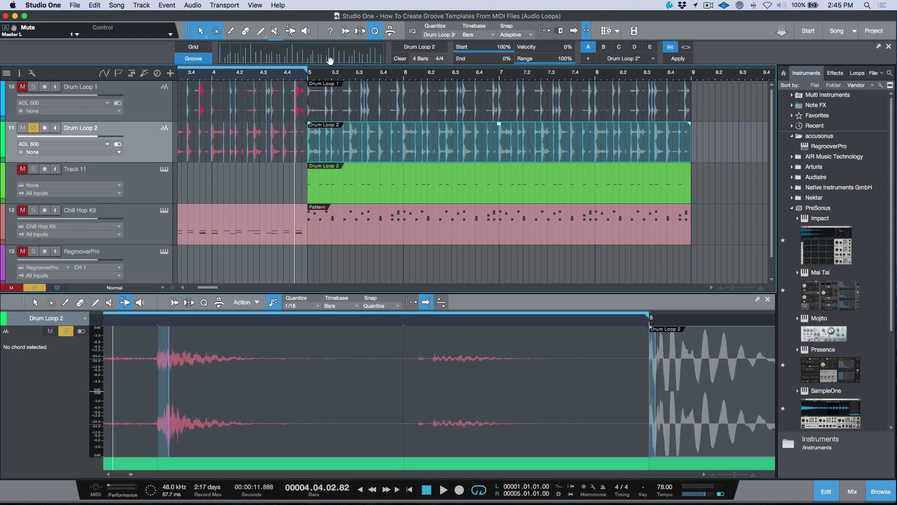
pyautogui.click(588, 59)
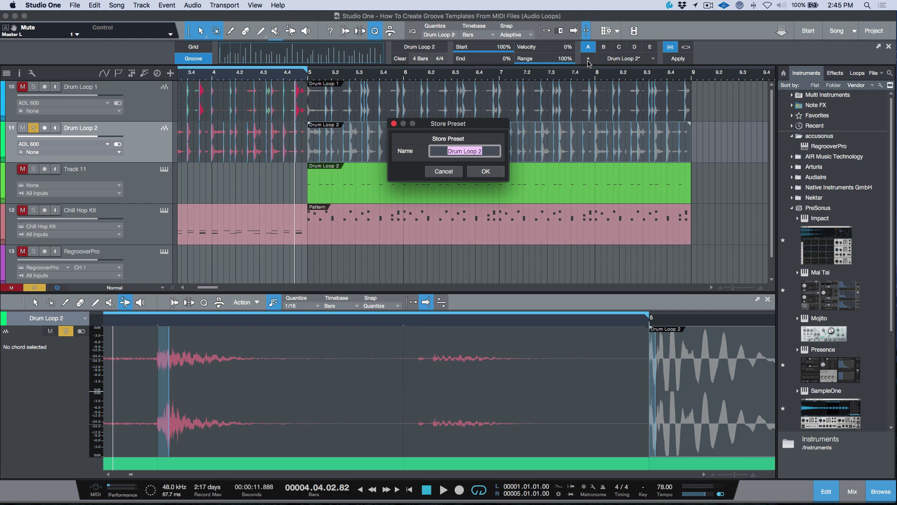
pyautogui.click(442, 171)
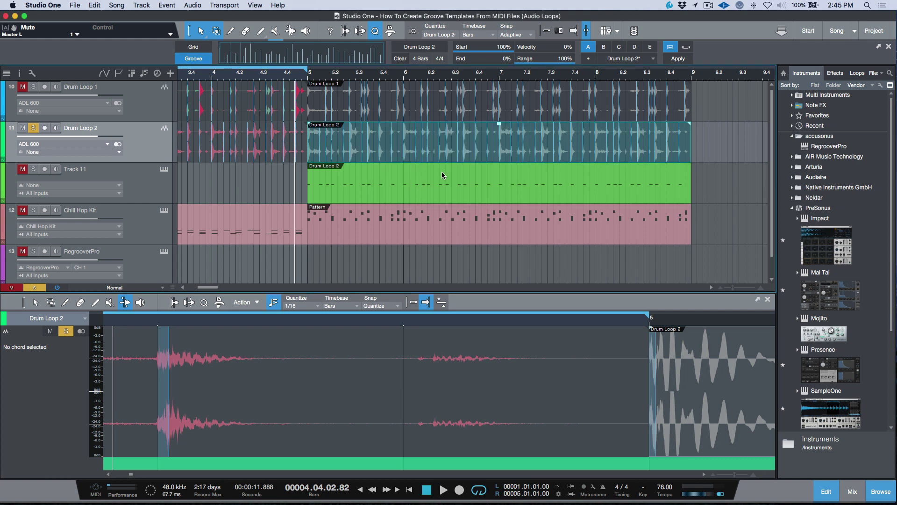
# - Select the bar 5 Drum Loop 1 event and compare its transient timing with Drum Loop 2 and the extracted notes through bars 5 and 6
pyautogui.hscroll(-5, 467, 165)
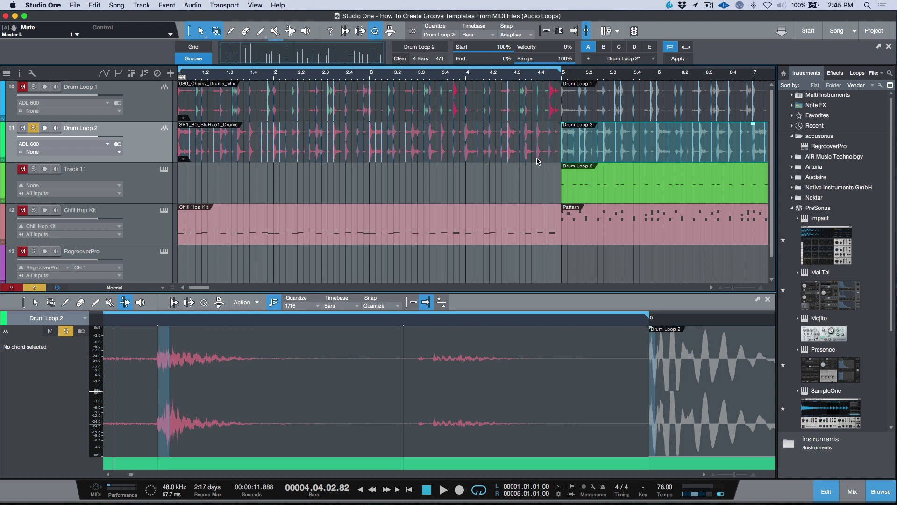
pyautogui.hscroll(10, 536, 160)
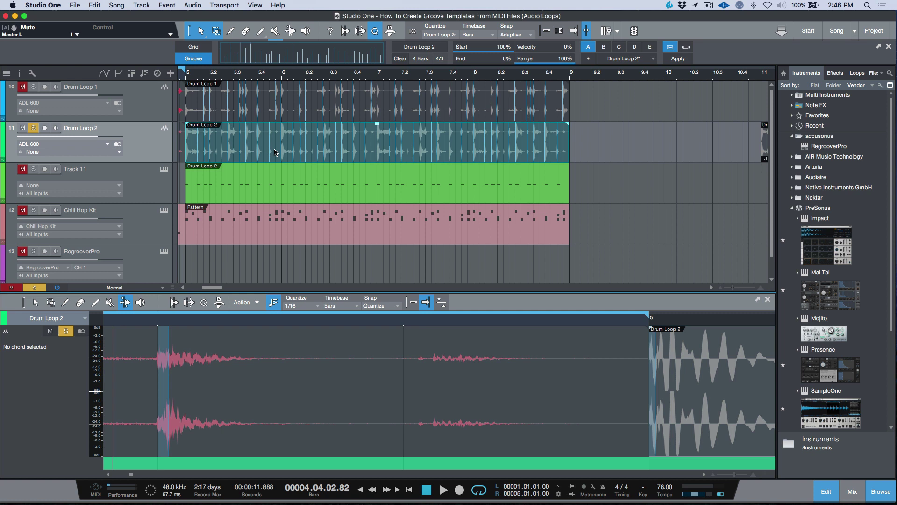
pyautogui.hscroll(-2, 301, 114)
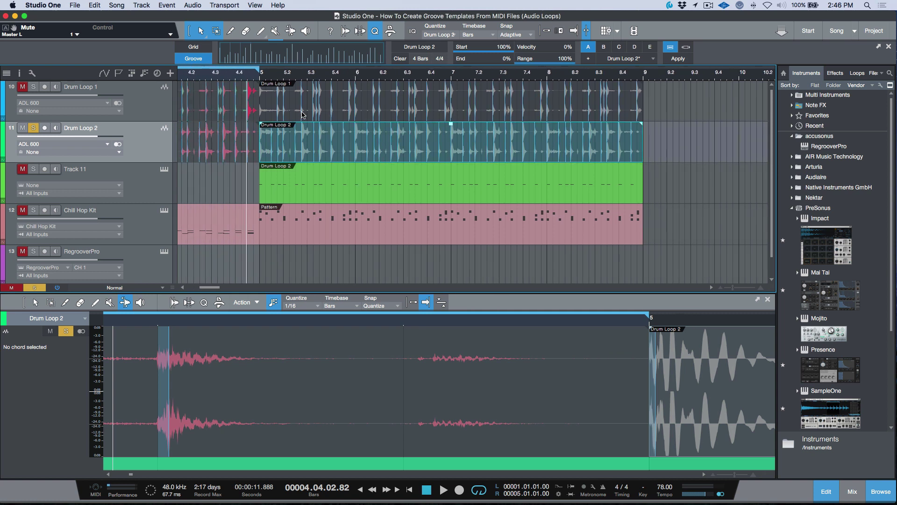
pyautogui.click(354, 112)
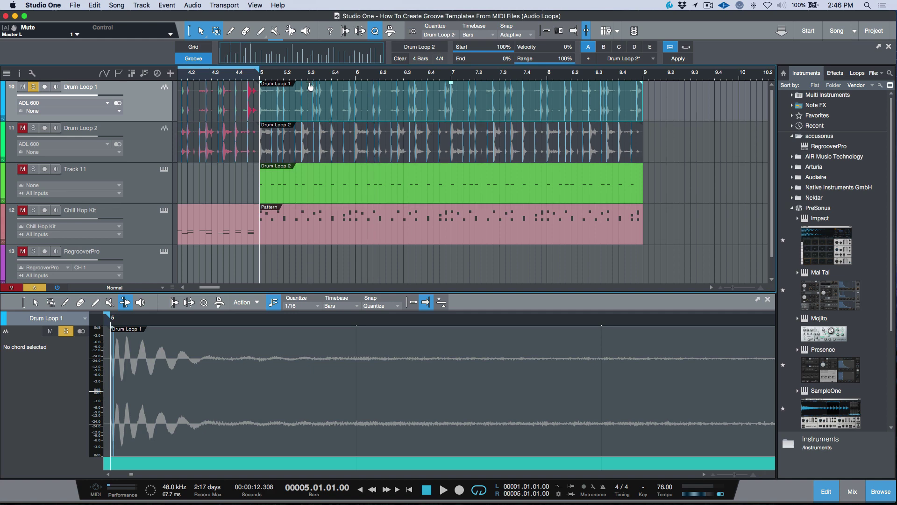
pyautogui.scroll(5, 311, 84)
pyautogui.hscroll(-5, 320, 113)
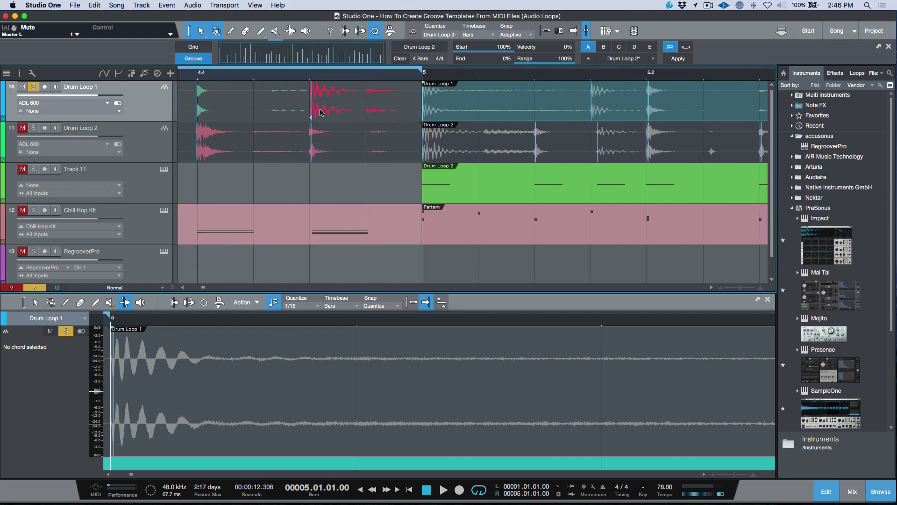
pyautogui.hscroll(5, 390, 112)
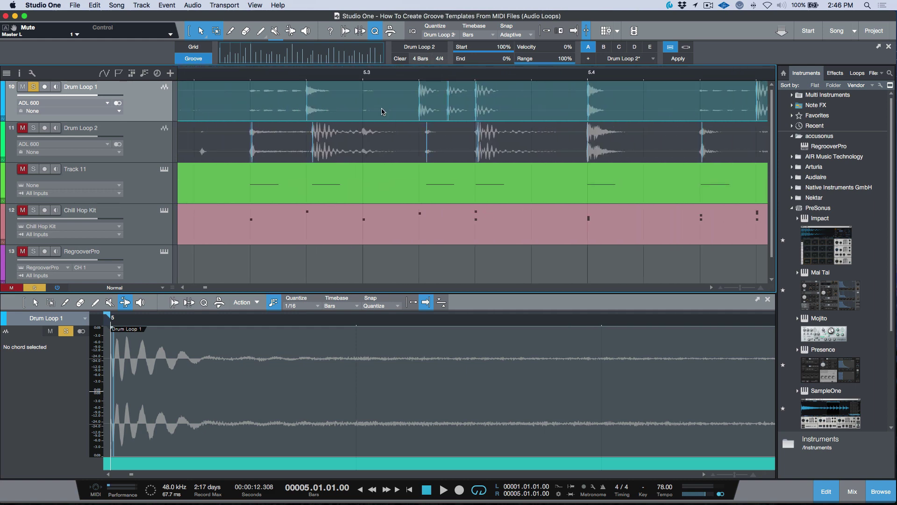
pyautogui.hscroll(5, 381, 112)
pyautogui.hscroll(6, 381, 112)
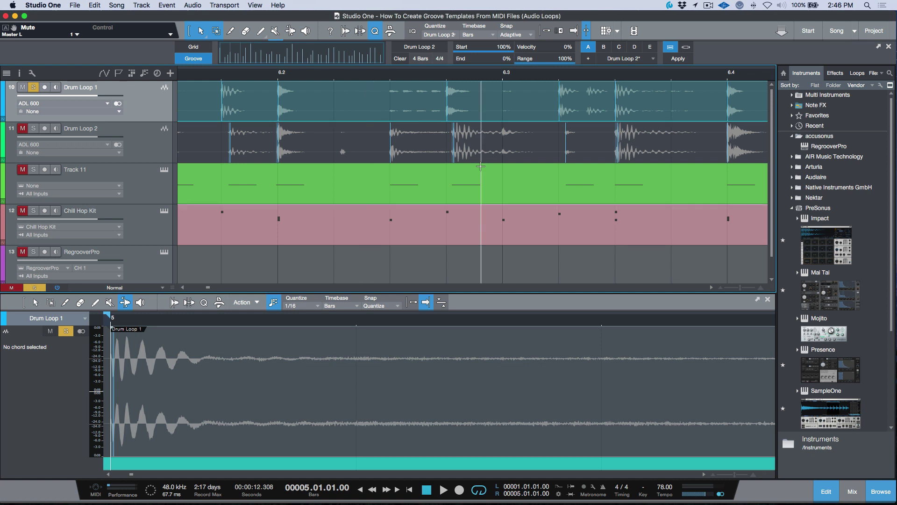
pyautogui.hscroll(3, 429, 84)
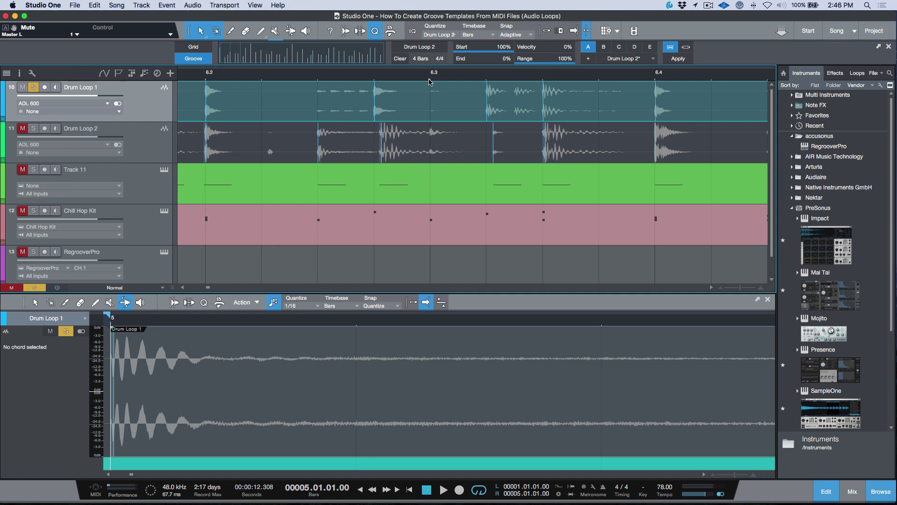